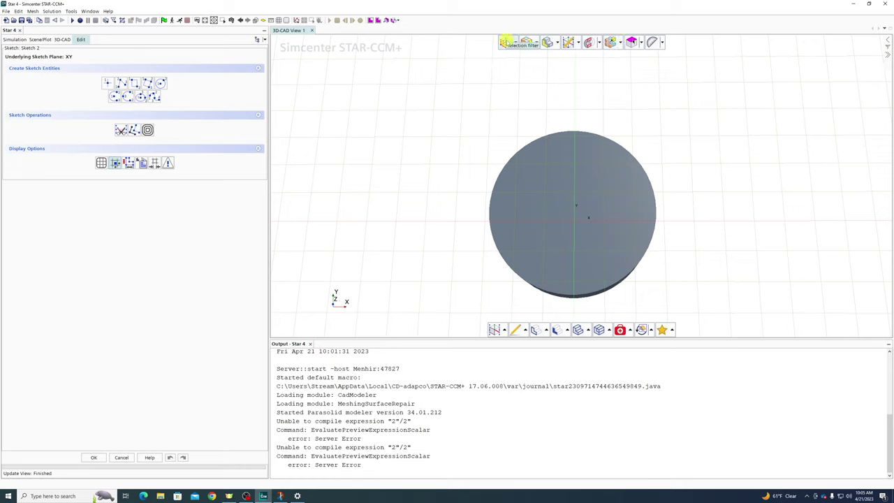
pyautogui.rightClick(480, 125)
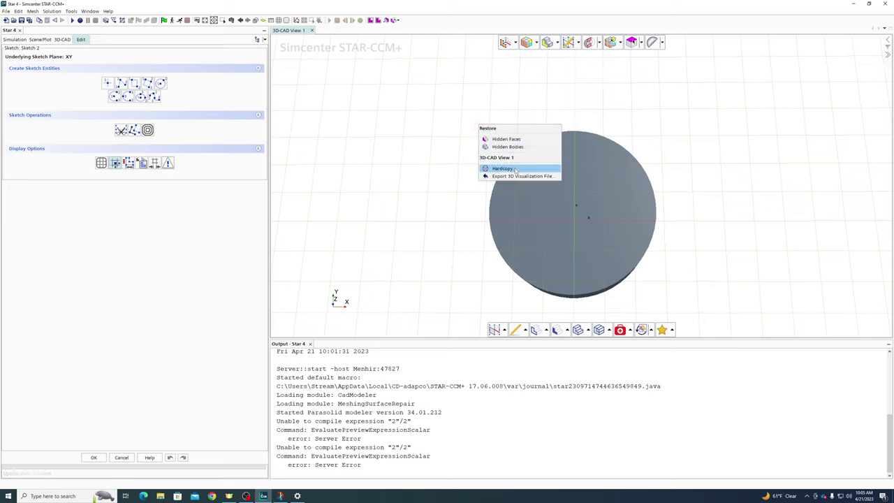
pyautogui.click(656, 331)
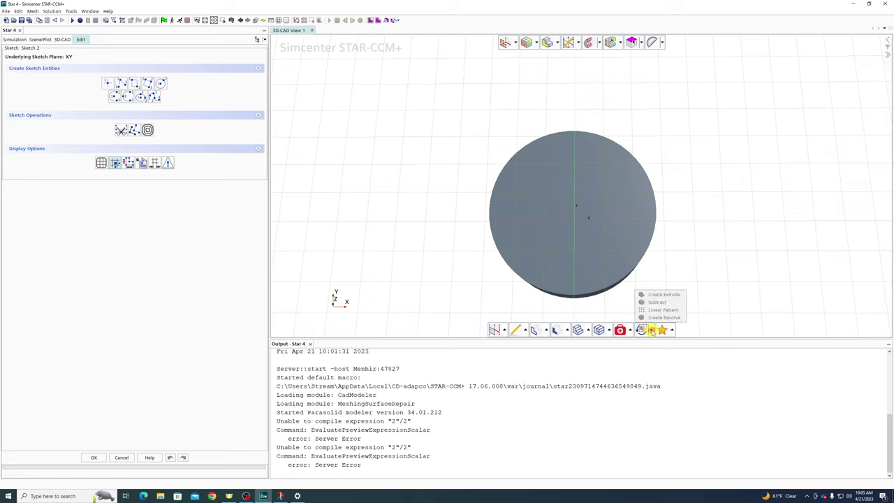
pyautogui.click(597, 42)
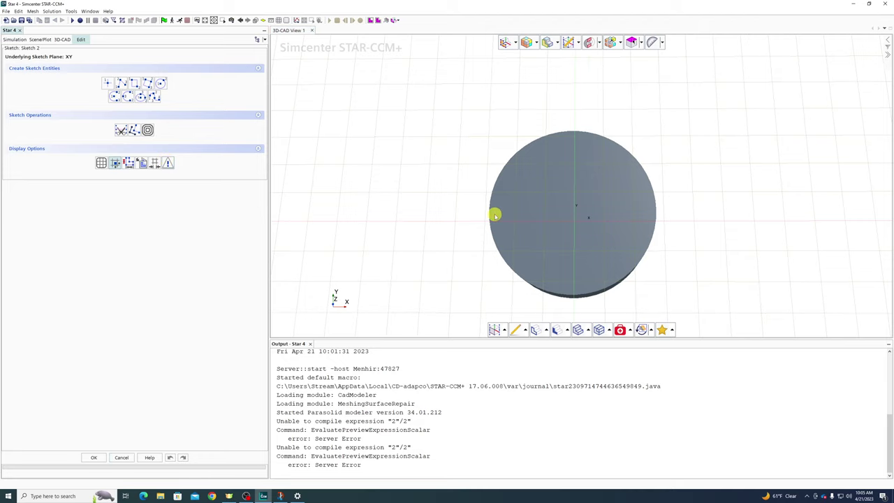
pyautogui.click(128, 458)
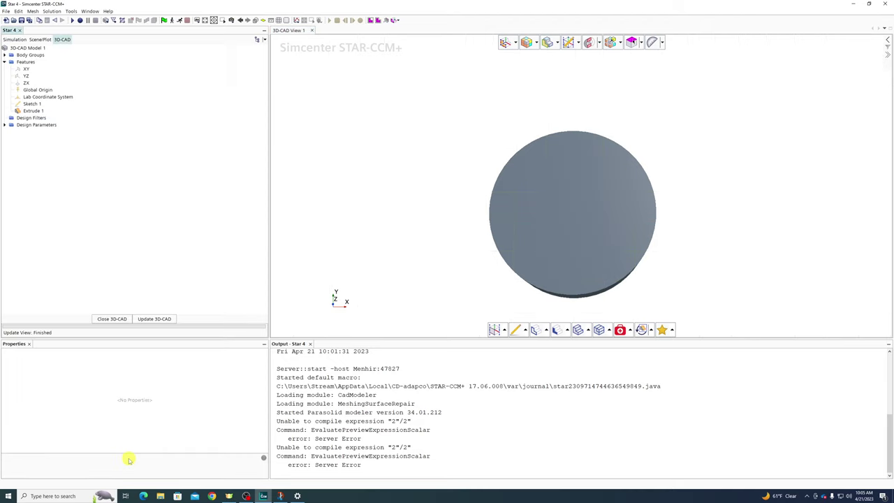
pyautogui.rightClick(26, 69)
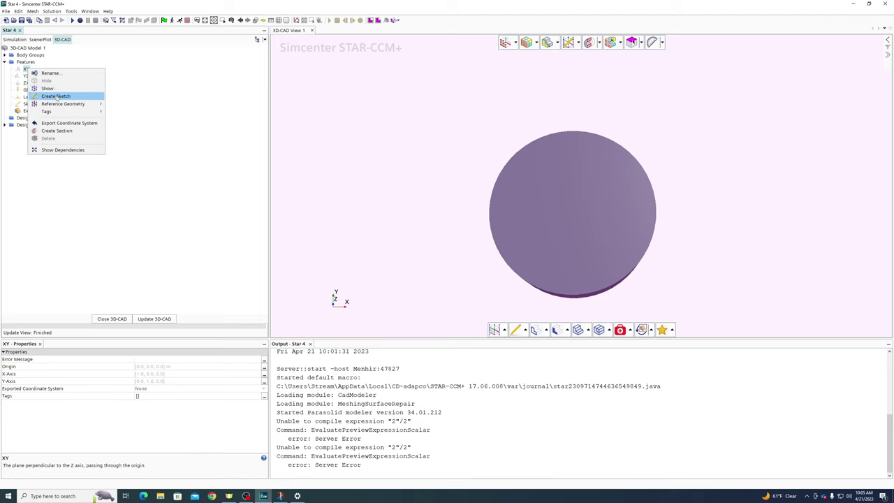
pyautogui.click(255, 92)
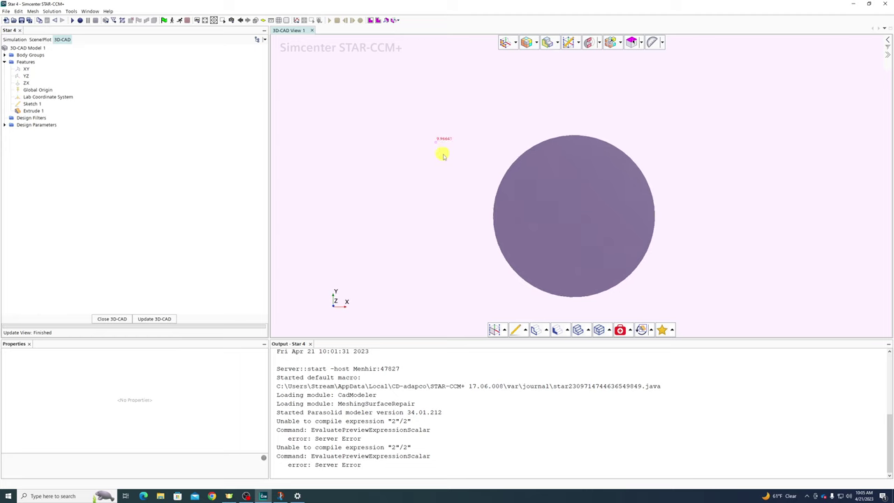
pyautogui.moveTo(443, 155); pyautogui.dragTo(542, 169)
pyautogui.rightClick(543, 169)
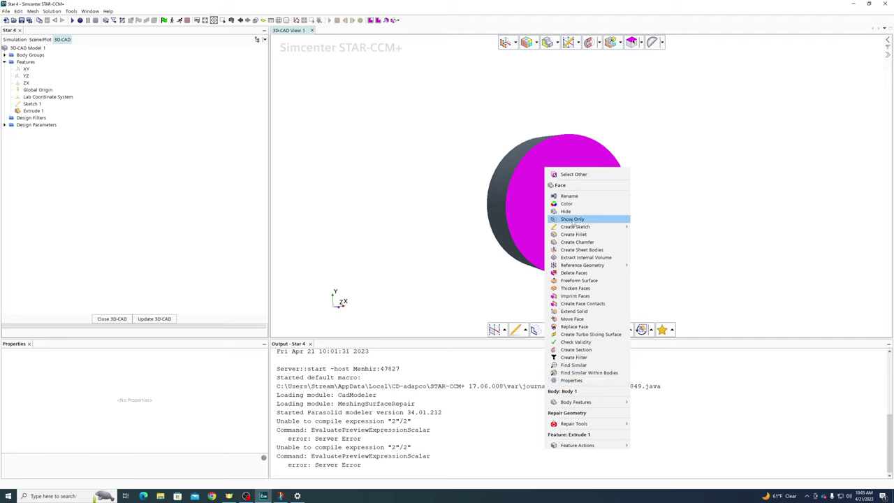
pyautogui.click(766, 186)
pyautogui.moveTo(733, 182); pyautogui.dragTo(663, 183)
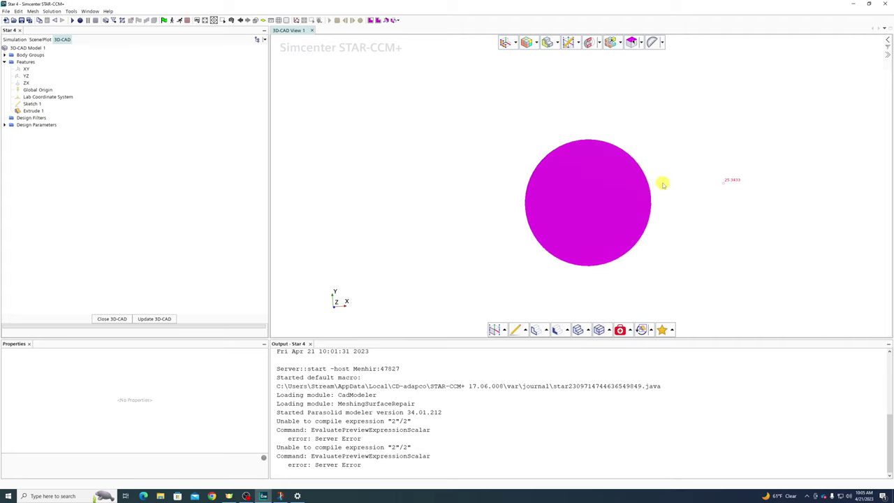
pyautogui.rightClick(606, 176)
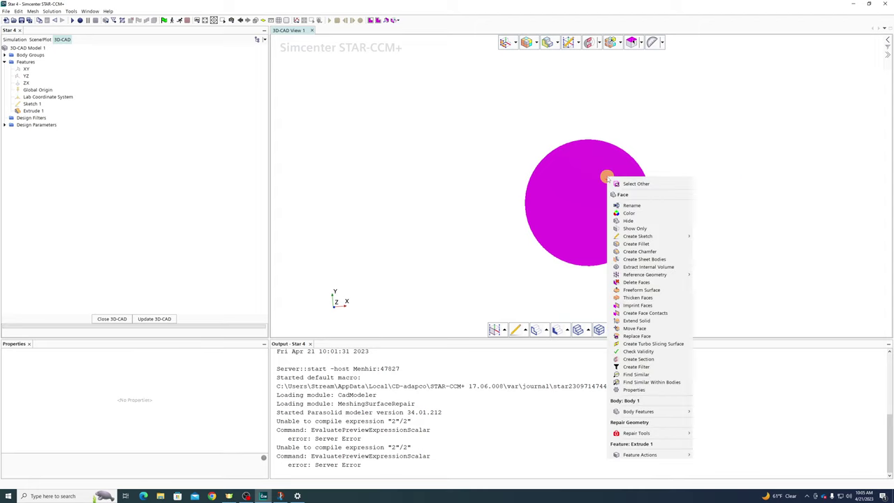
# Create a sketch on the XY plane with a circle of about 0.0076 m radius centred on the origin
pyautogui.rightClick(28, 71)
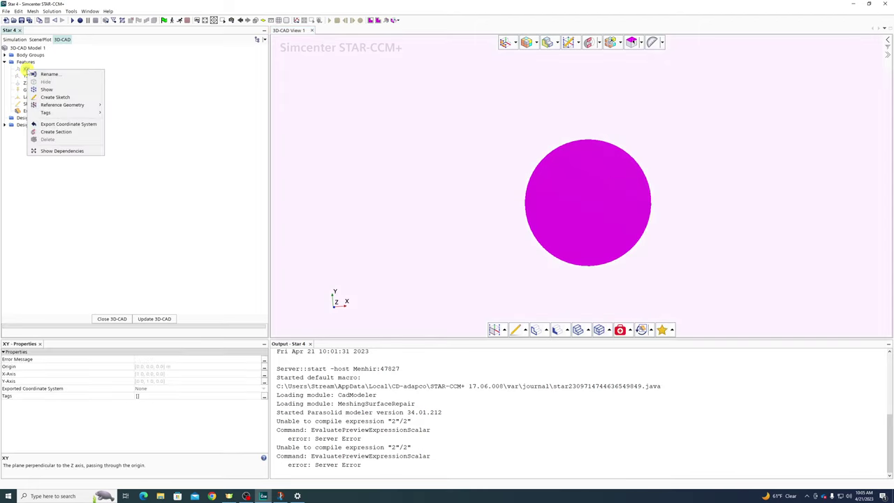
pyautogui.click(50, 95)
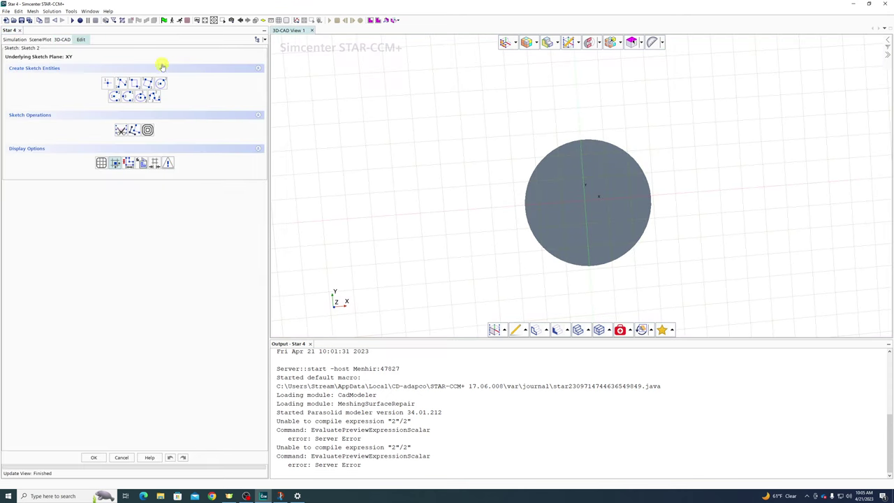
pyautogui.click(160, 85)
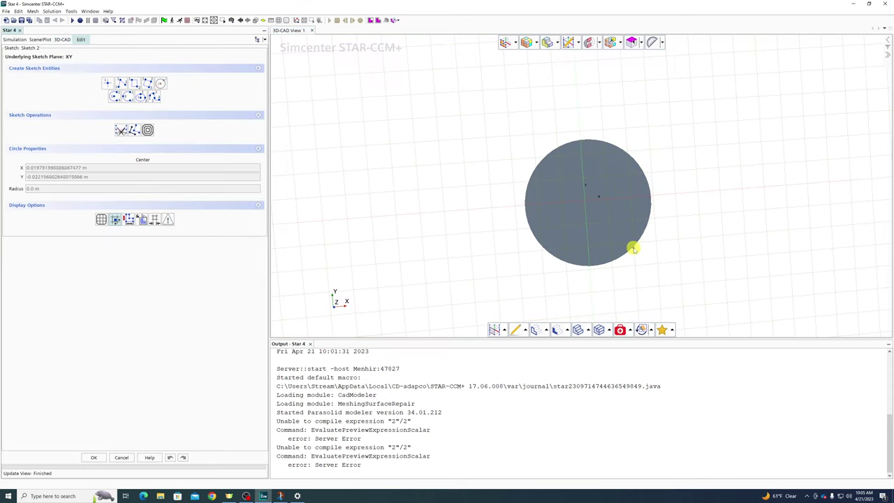
pyautogui.click(589, 196)
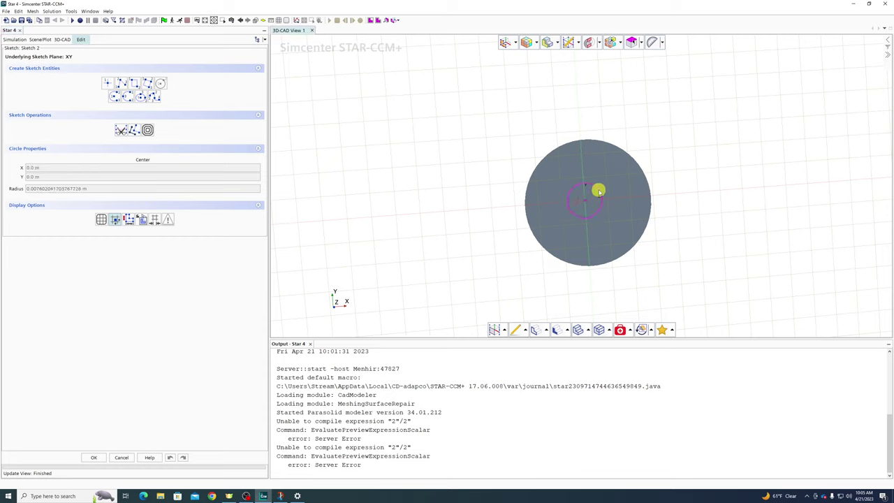
pyautogui.click(599, 192)
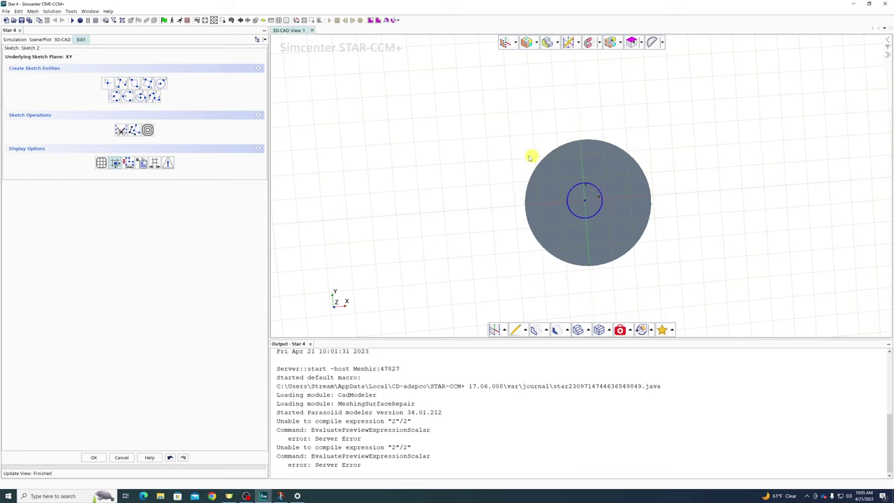
pyautogui.click(93, 459)
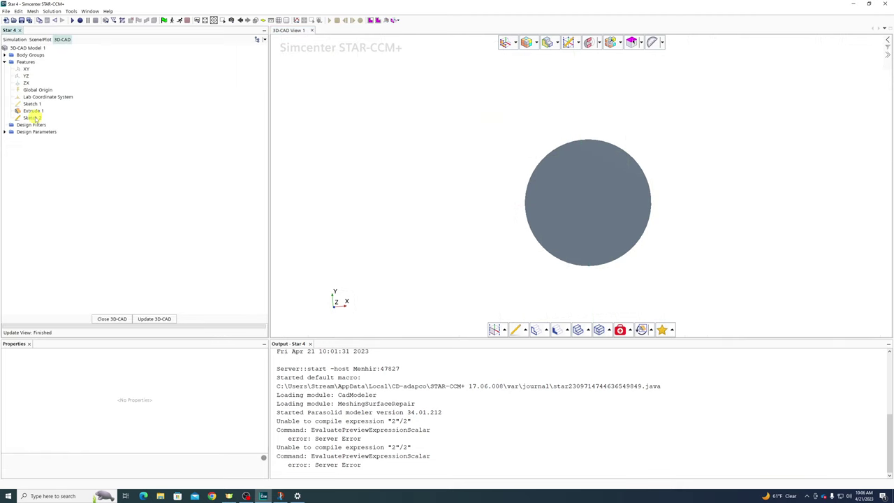
# Edit the sketch to add a 10 mm radius dimension to the circle, exposed as the parameter Fan Inner Radius
pyautogui.rightClick(33, 118)
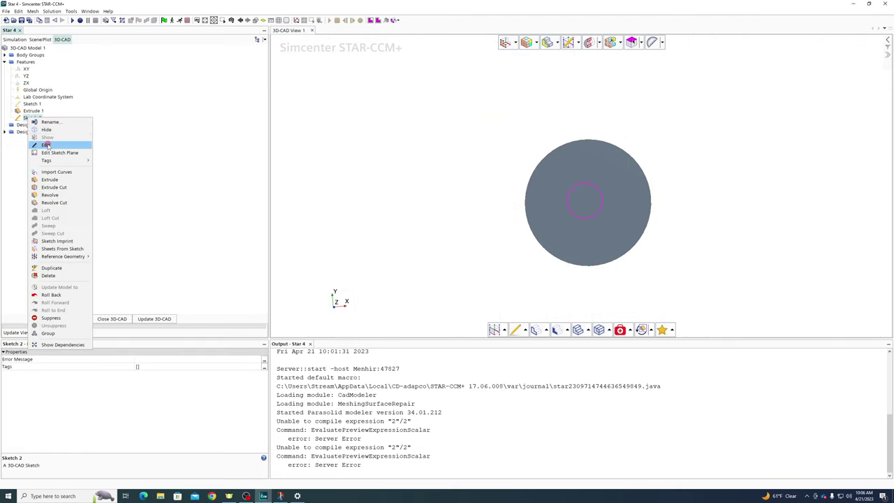
pyautogui.click(46, 144)
pyautogui.click(590, 184)
pyautogui.rightClick(593, 187)
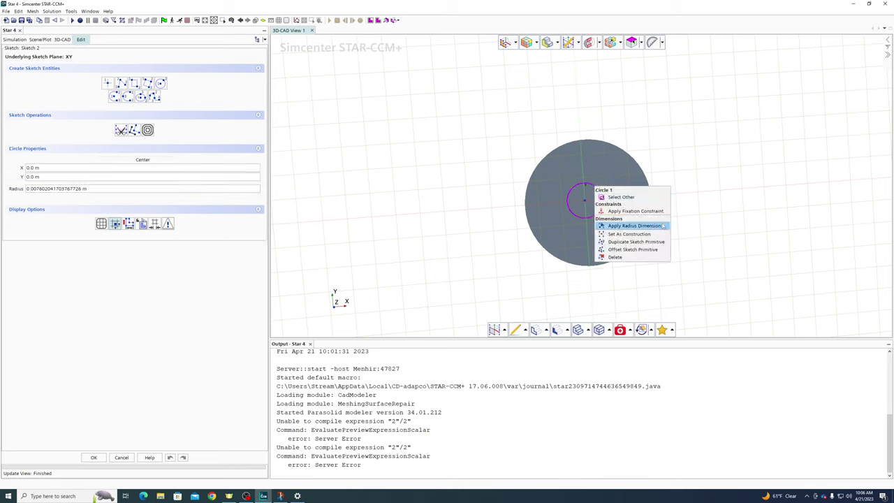
pyautogui.click(658, 225)
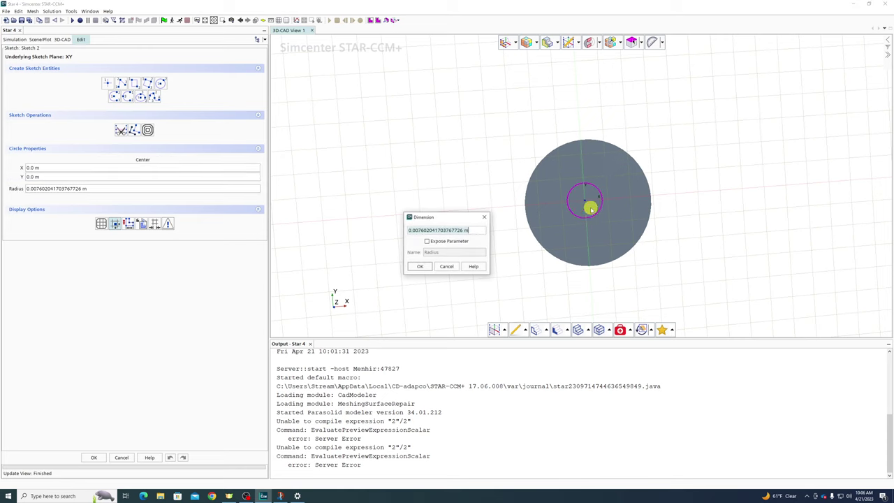
pyautogui.click(442, 241)
pyautogui.doubleClick(445, 251)
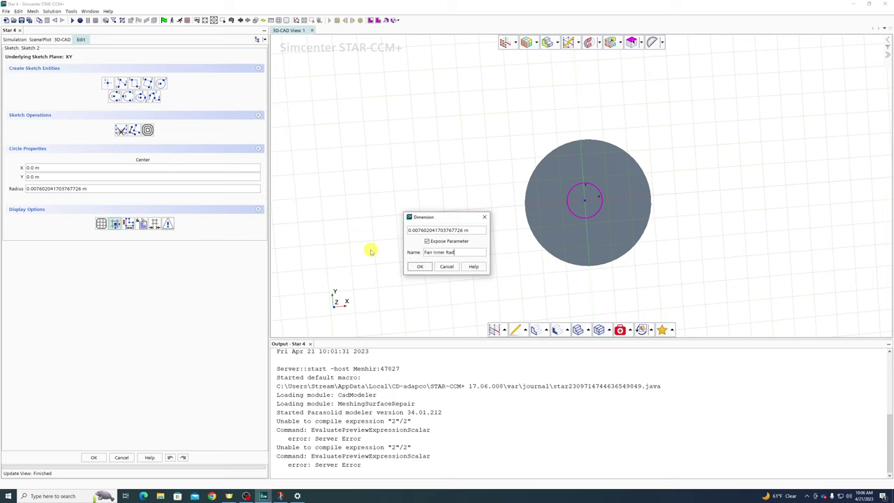
pyautogui.moveTo(480, 229); pyautogui.dragTo(522, 234)
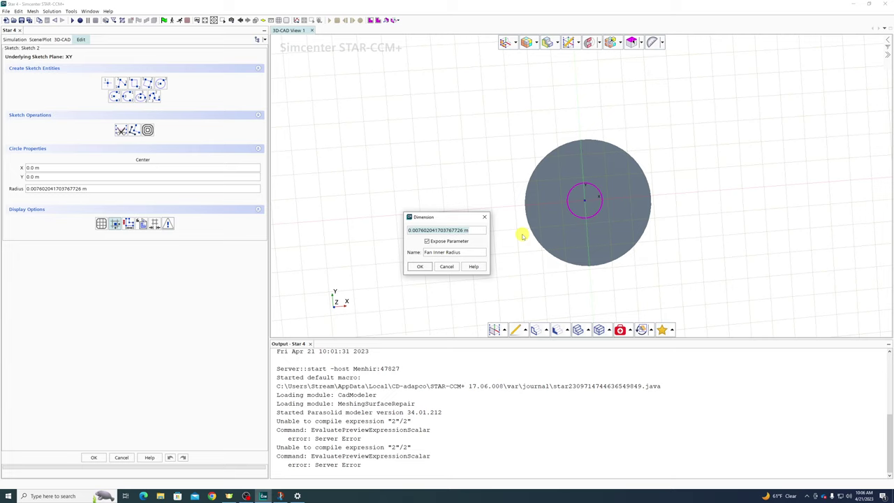
pyautogui.write('10')
pyautogui.click(420, 266)
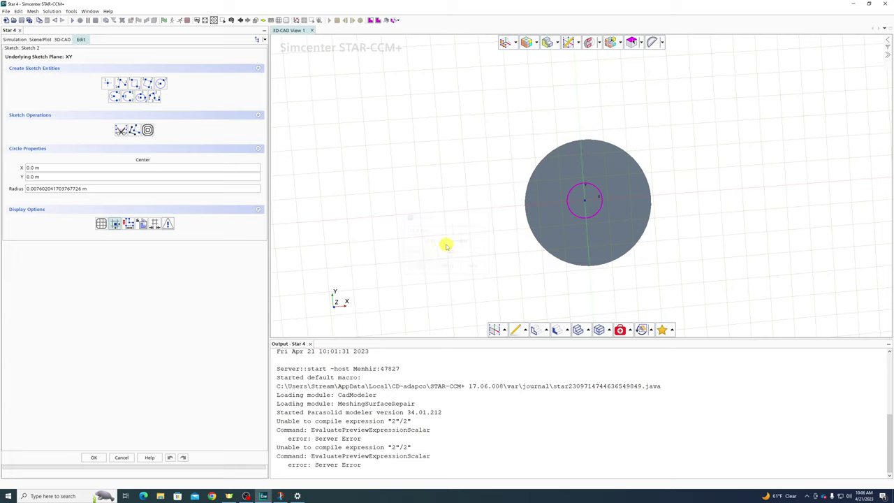
pyautogui.moveTo(732, 211); pyautogui.dragTo(706, 188)
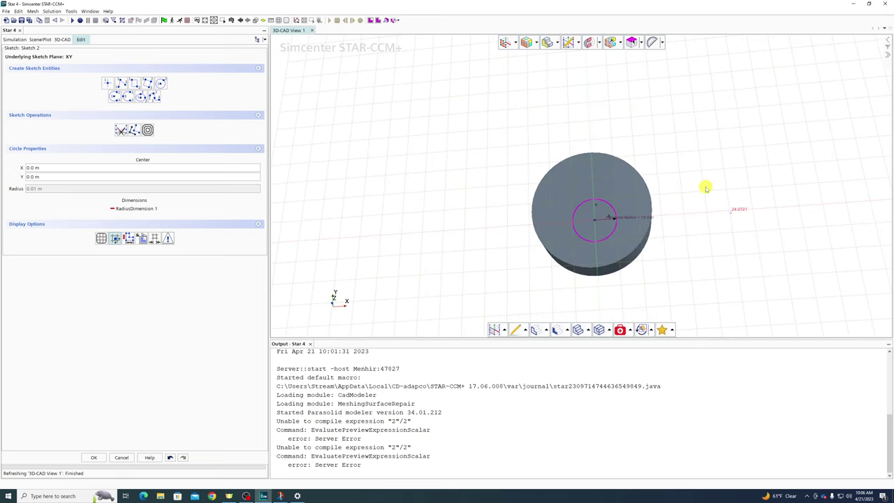
pyautogui.click(94, 458)
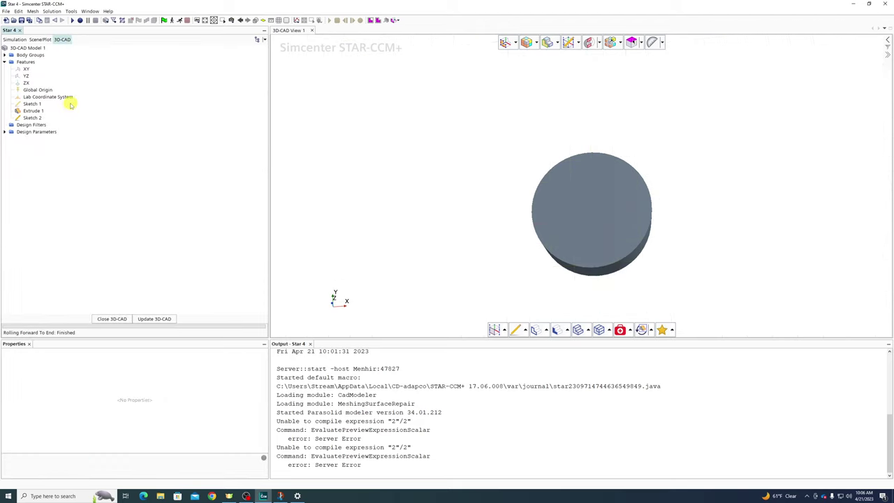
# Extrude-cut Sketch 2 through all of the cylinder in the Normal direction to make the central hole
pyautogui.rightClick(31, 117)
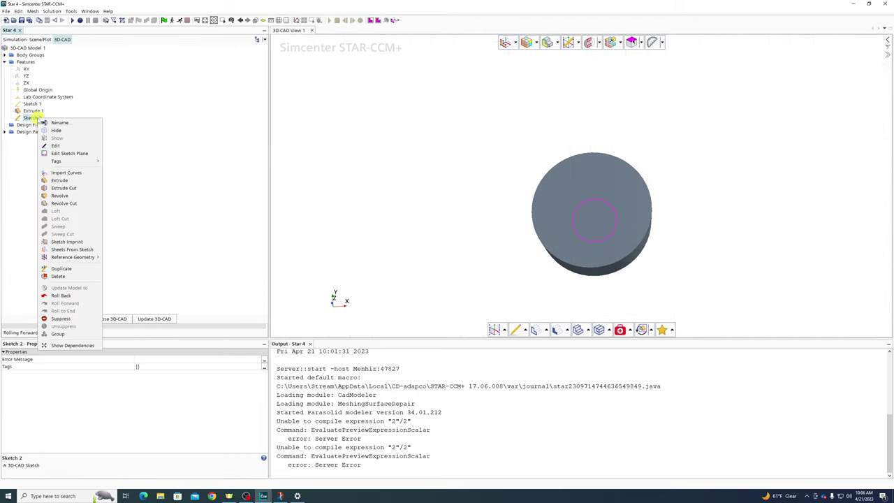
pyautogui.click(66, 188)
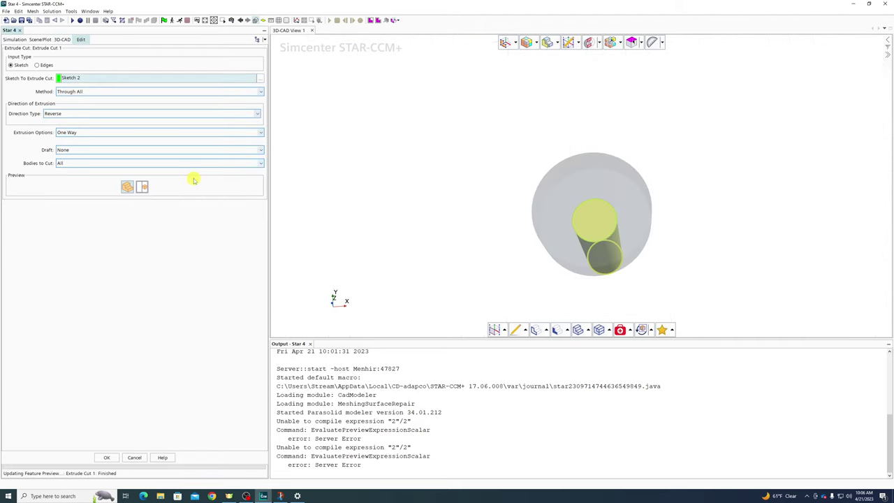
pyautogui.click(82, 92)
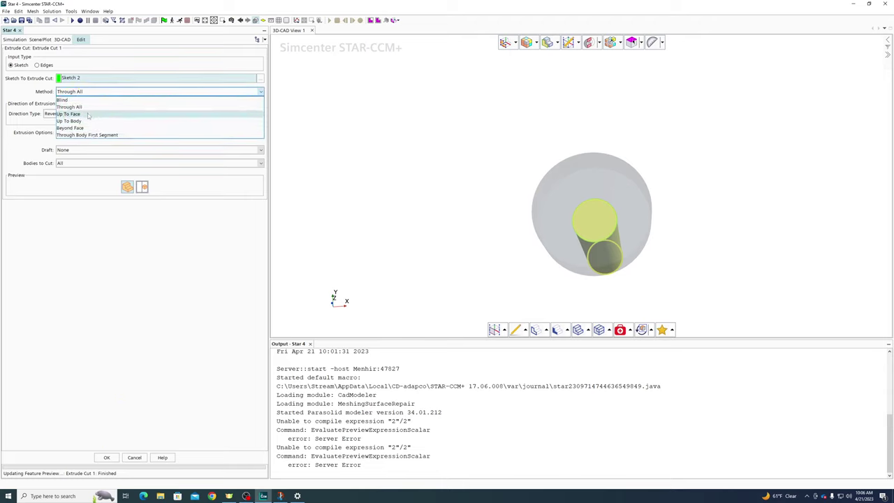
pyautogui.click(511, 231)
pyautogui.moveTo(501, 198); pyautogui.dragTo(493, 112)
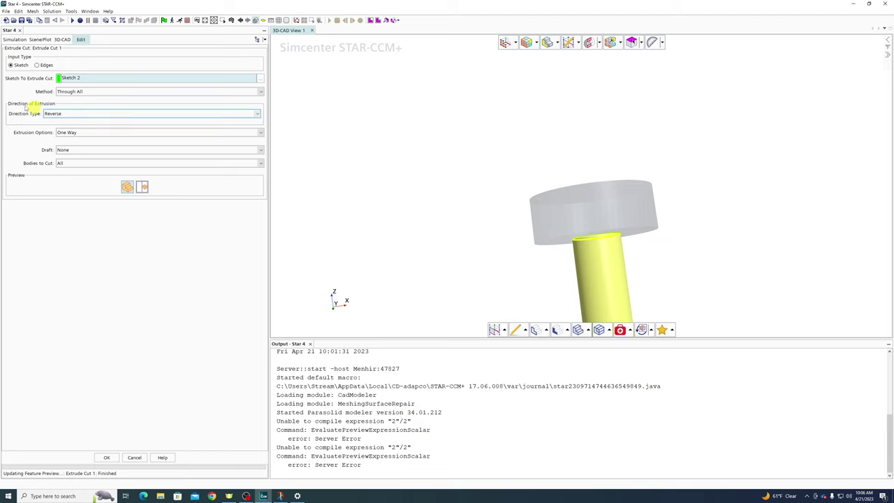
pyautogui.click(58, 114)
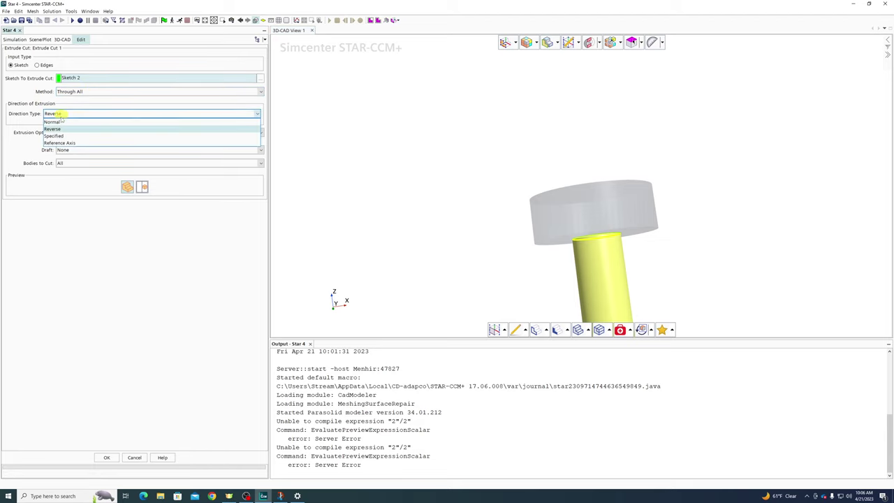
pyautogui.click(52, 128)
pyautogui.click(106, 458)
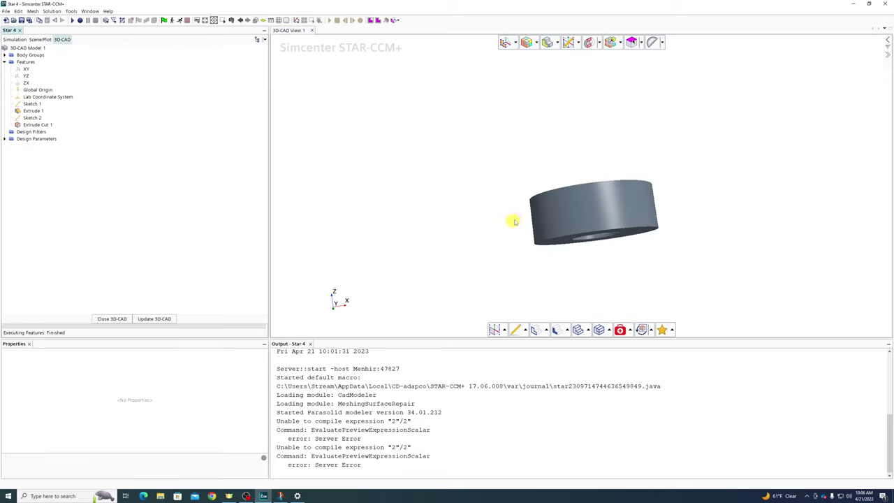
pyautogui.moveTo(514, 222); pyautogui.dragTo(515, 295)
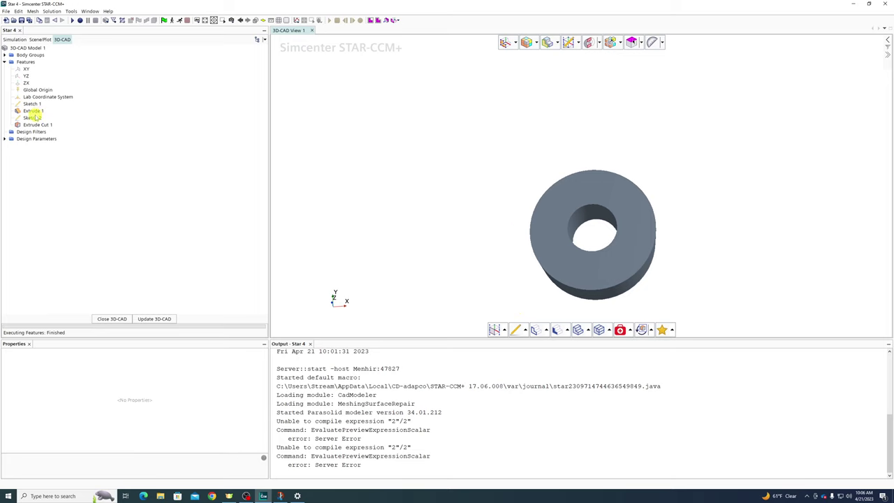
pyautogui.rightClick(33, 117)
pyautogui.click(68, 179)
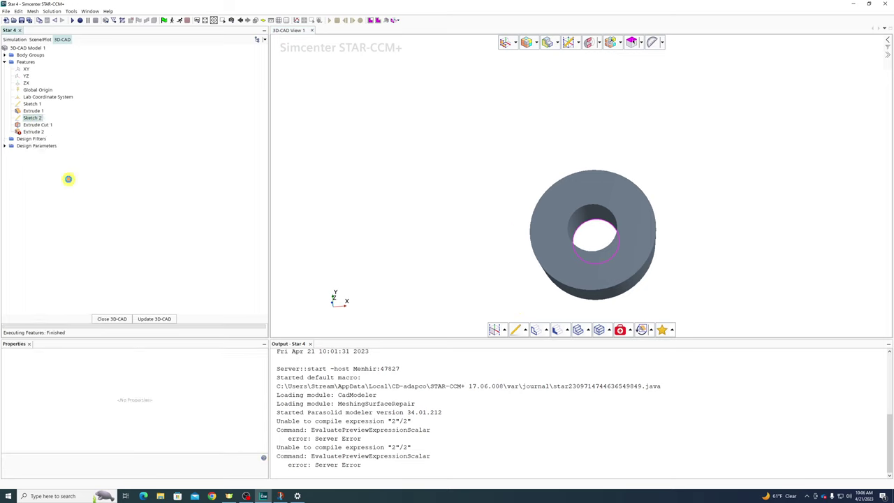
pyautogui.click(63, 183)
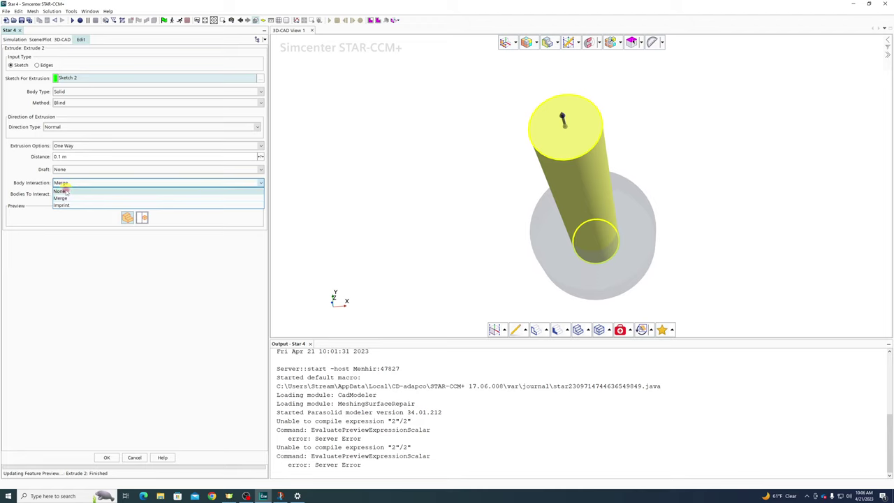
pyautogui.click(65, 192)
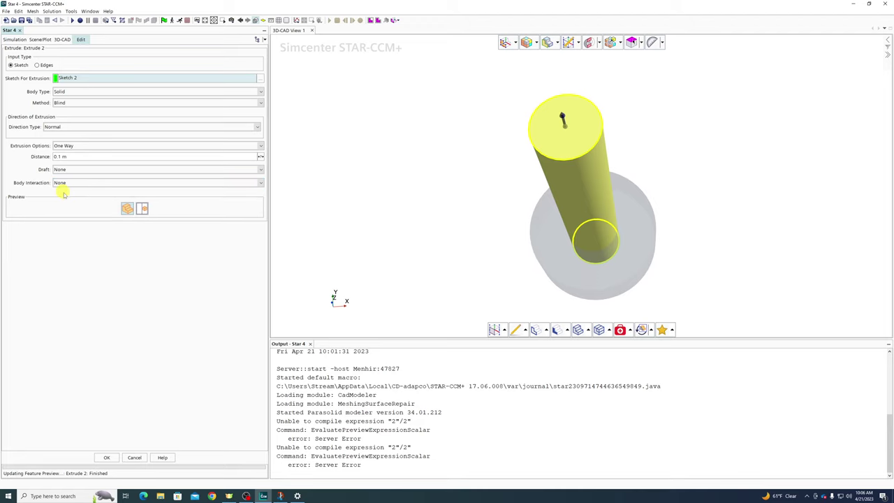
pyautogui.click(134, 457)
pyautogui.moveTo(617, 247); pyautogui.dragTo(641, 203)
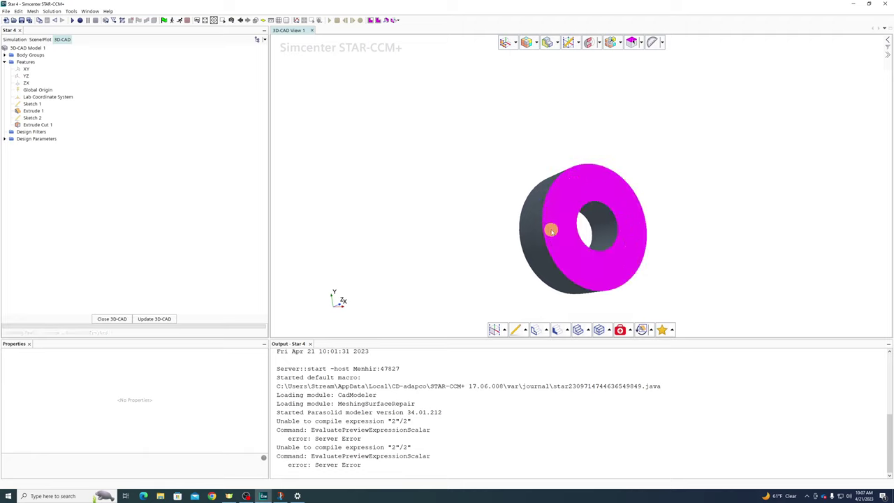
pyautogui.moveTo(551, 229); pyautogui.dragTo(575, 203)
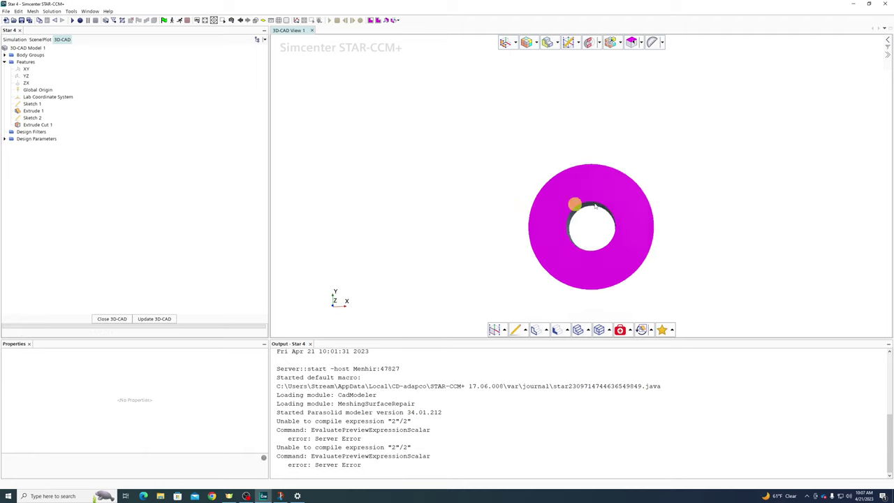
# Create a sketch on the ring's front face and draw a three-point spline from about (-0.0007, 0.0245) m to about (0.0074, 0.0086) m
pyautogui.rightClick(602, 186)
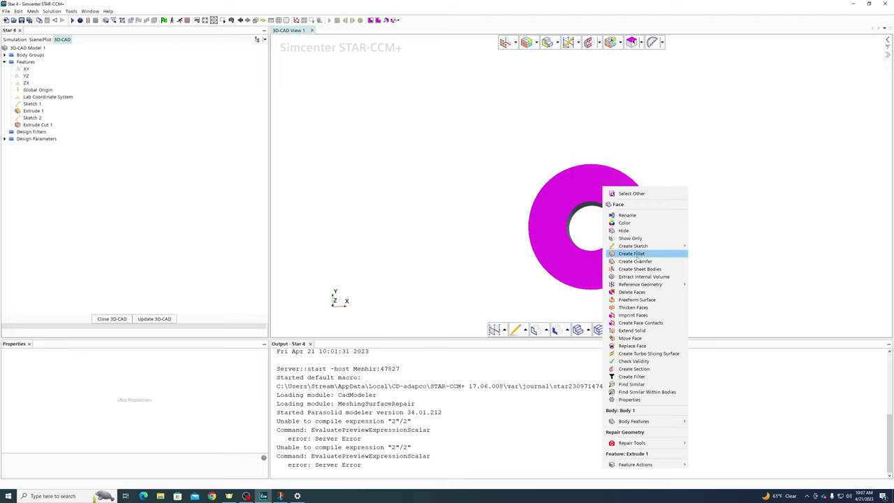
pyautogui.moveTo(633, 246)
pyautogui.click(723, 246)
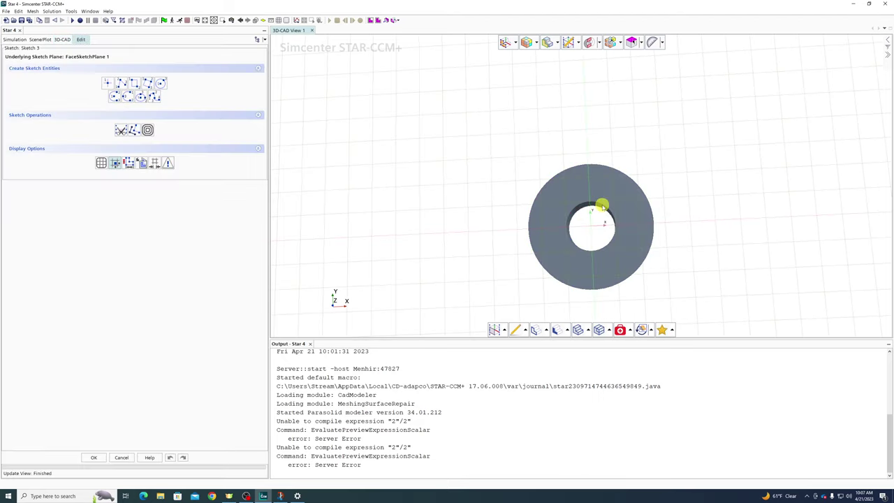
pyautogui.scroll(2, 609, 198)
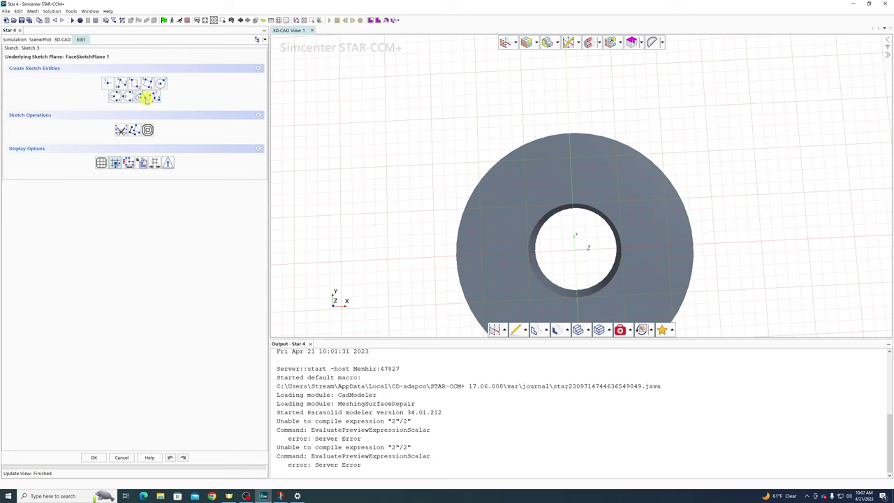
pyautogui.click(148, 96)
pyautogui.scroll(2, 565, 140)
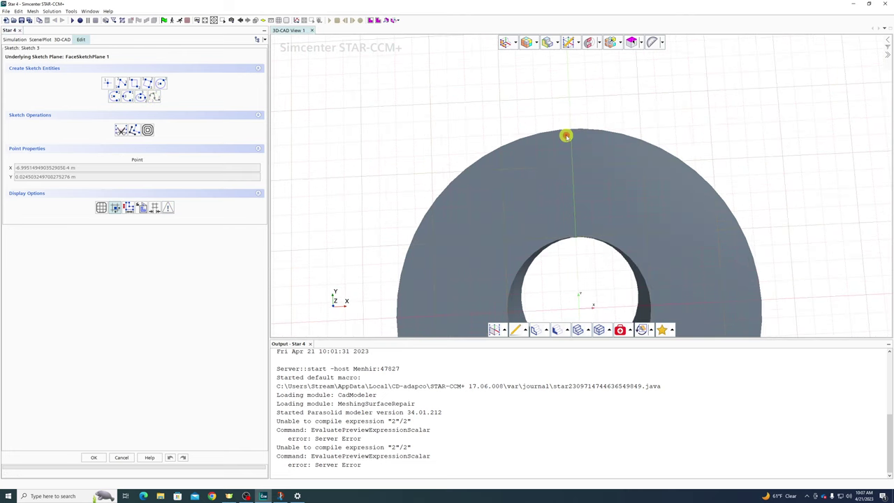
pyautogui.click(565, 135)
pyautogui.click(621, 183)
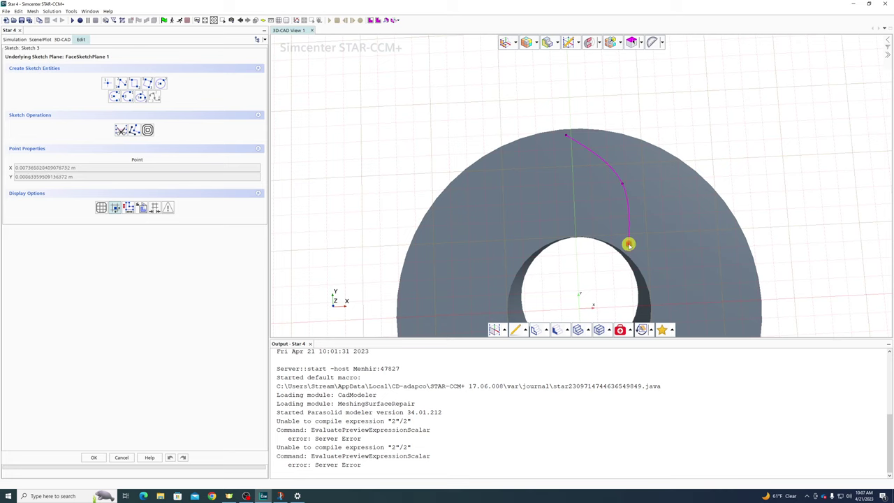
pyautogui.click(629, 244)
pyautogui.press('Escape')
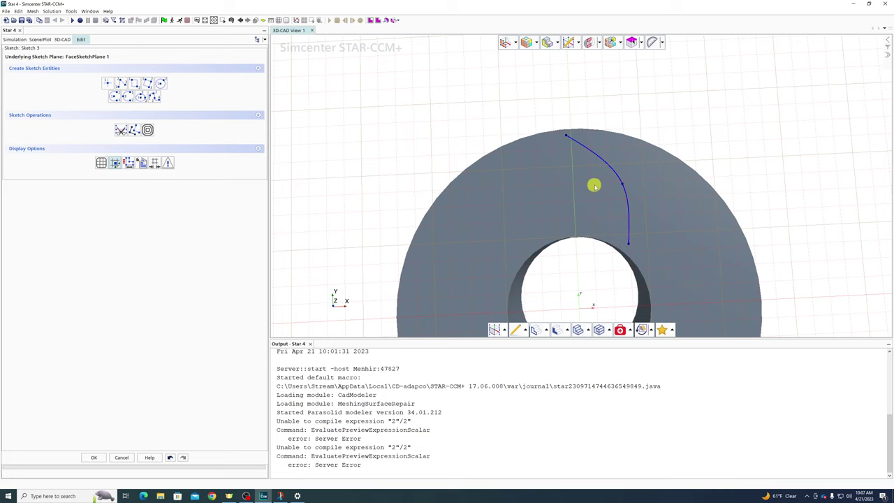
# Start an offset of the blade spline in the Inward direction with an offset distance of 0.0005 m
pyautogui.click(593, 152)
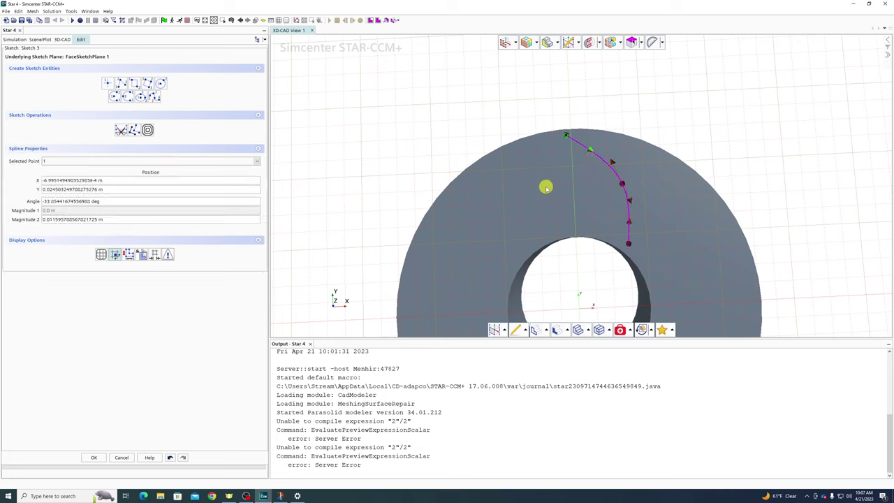
pyautogui.rightClick(579, 143)
pyautogui.click(600, 170)
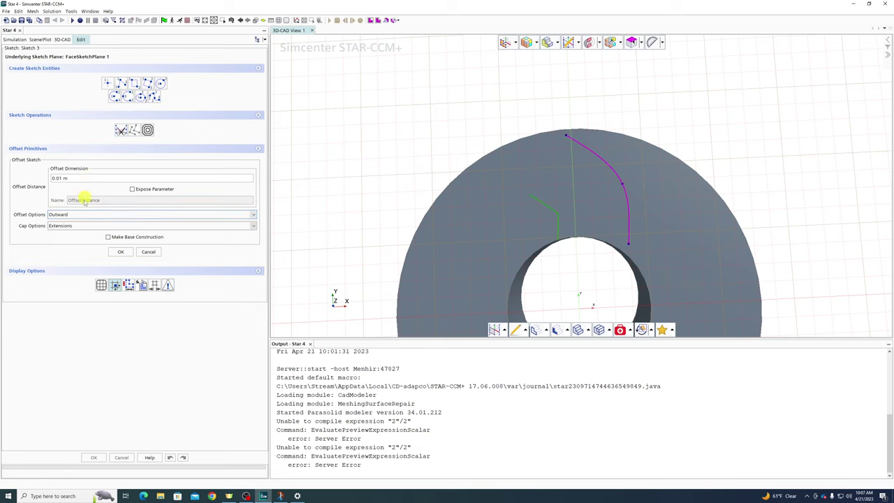
pyautogui.click(77, 216)
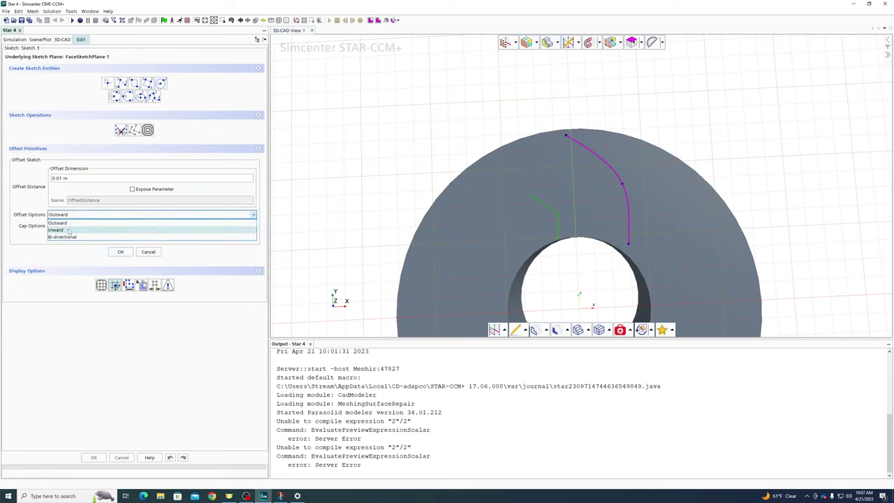
pyautogui.click(68, 230)
pyautogui.click(76, 178)
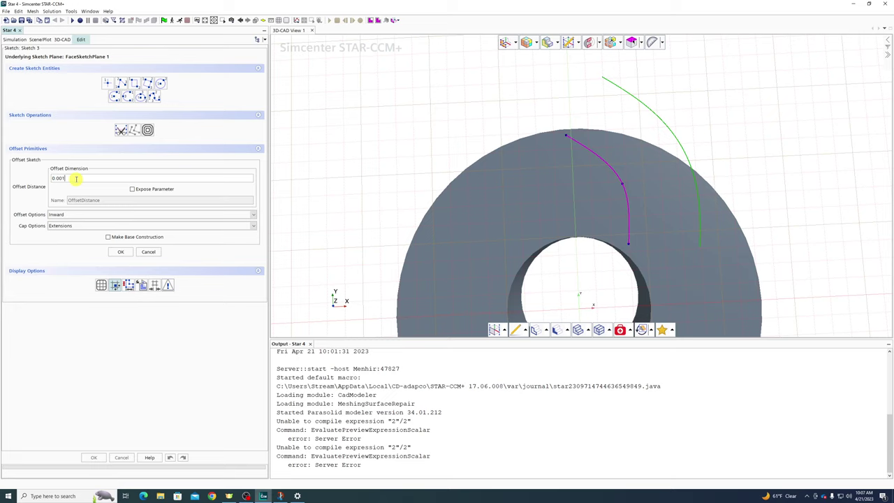
pyautogui.write('0.001')
pyautogui.press('Return')
pyautogui.scroll(3, 549, 130)
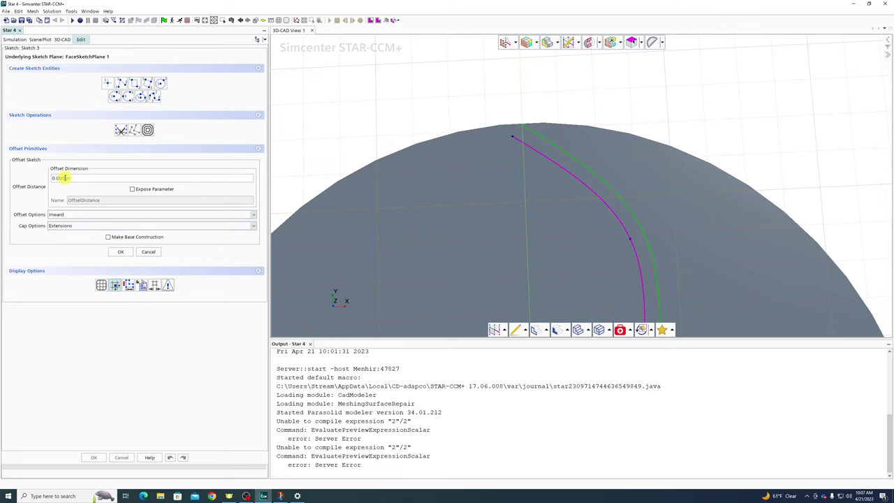
pyautogui.scroll(-3, 520, 64)
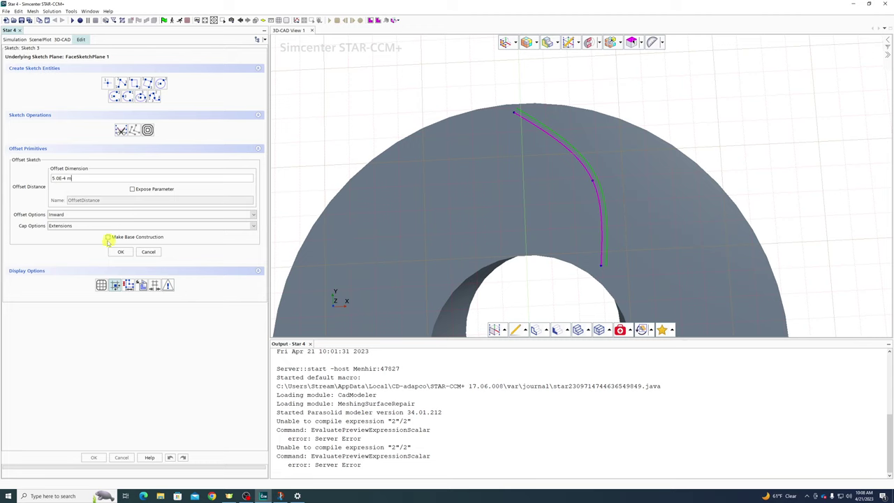
# Set the offset's cap option to Round Edges and create the offset curve
pyautogui.click(84, 226)
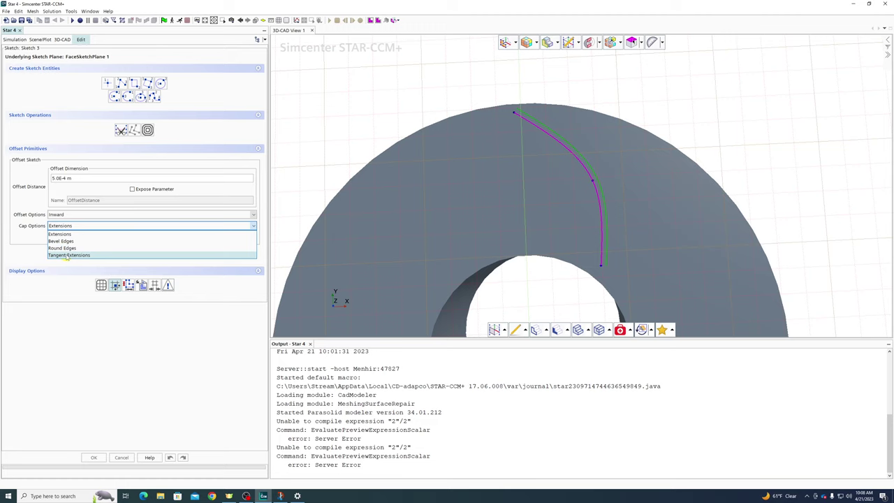
pyautogui.click(68, 255)
pyautogui.click(79, 226)
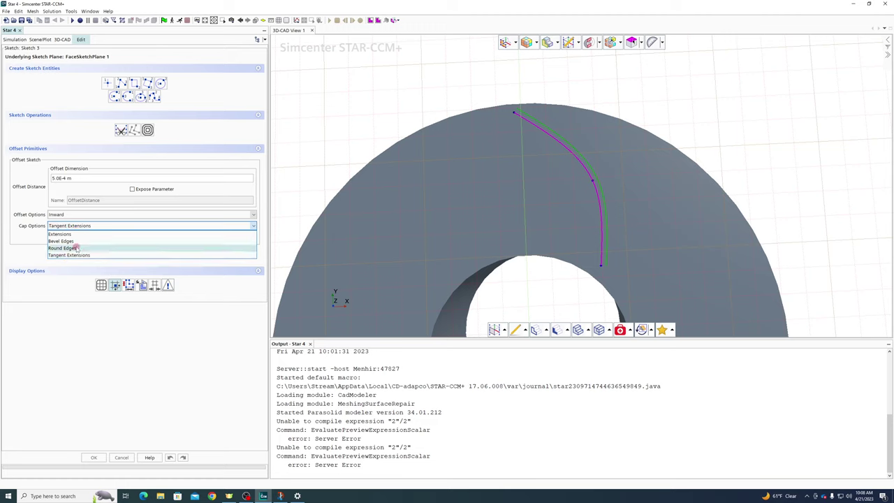
pyautogui.click(77, 249)
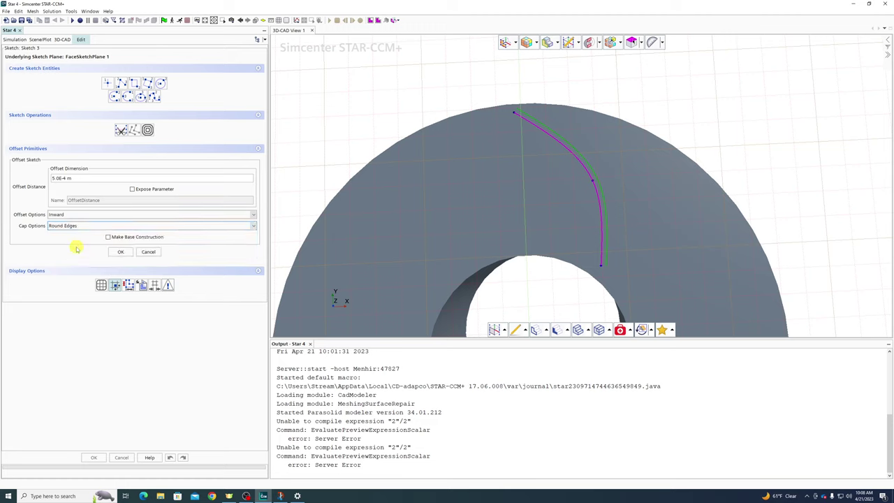
pyautogui.click(120, 252)
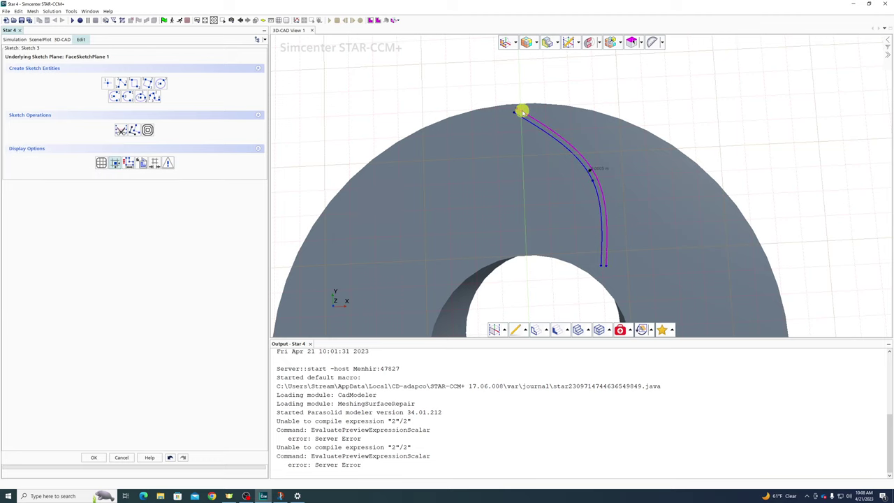
# Draw a line joining the endpoints of the two splines near the ring's outer rim
pyautogui.scroll(3, 517, 109)
pyautogui.scroll(2, 515, 106)
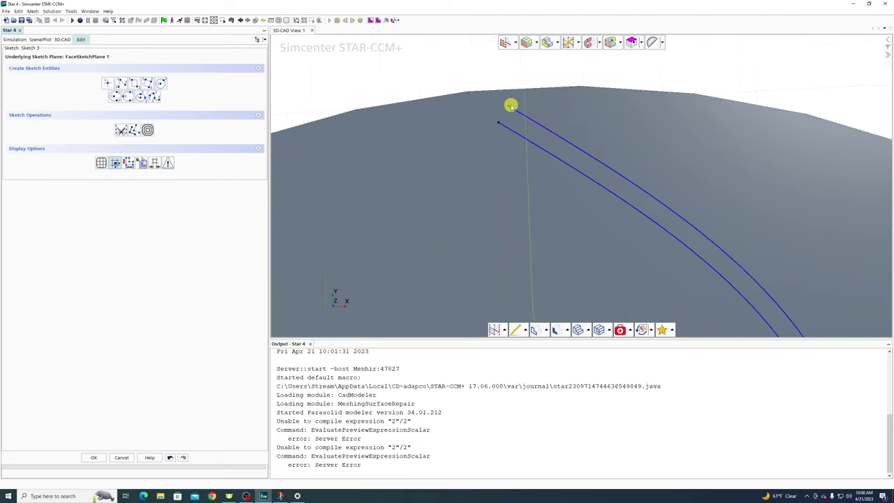
pyautogui.click(108, 81)
pyautogui.click(508, 107)
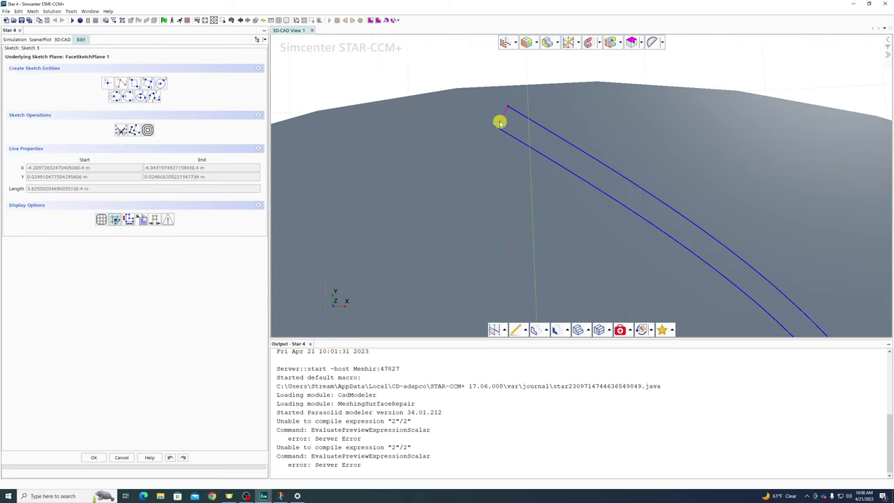
pyautogui.click(501, 121)
pyautogui.scroll(-4, 539, 112)
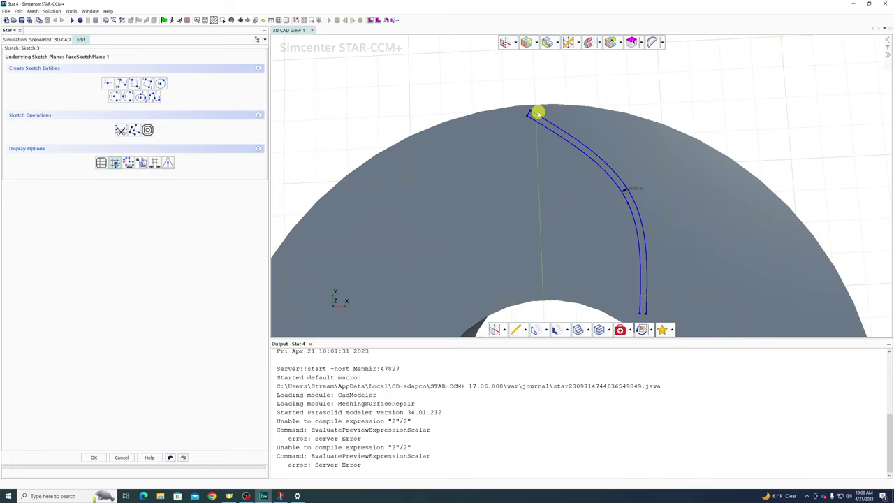
pyautogui.scroll(-2, 539, 111)
# Close the blade profile with a line joining the spline endpoints near the central hole, and finish the sketch
pyautogui.scroll(3, 618, 266)
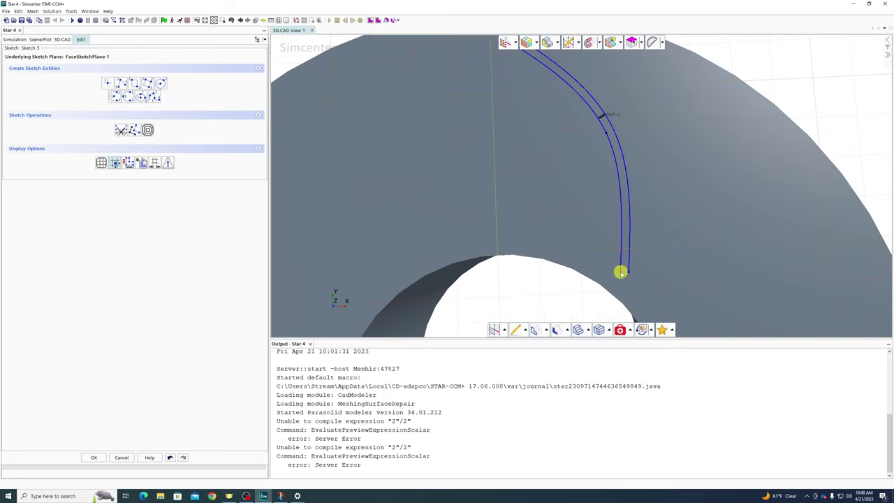
pyautogui.click(621, 272)
pyautogui.scroll(5, 625, 278)
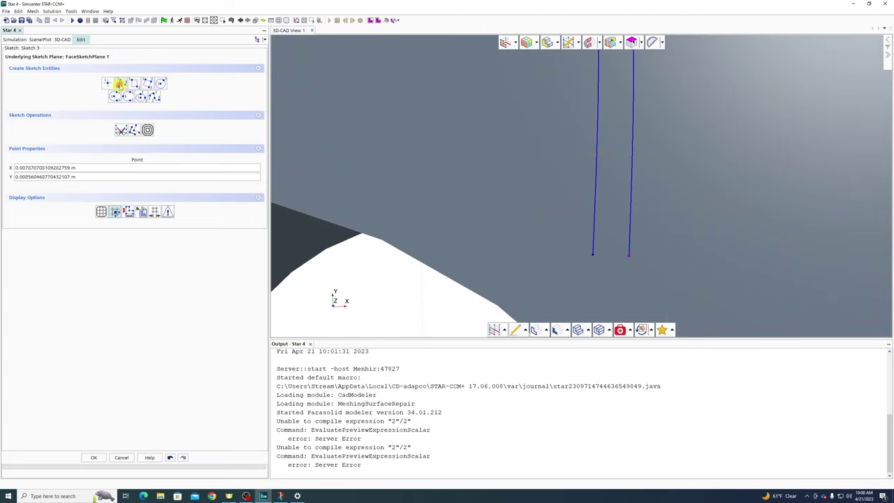
pyautogui.click(120, 83)
pyautogui.click(592, 254)
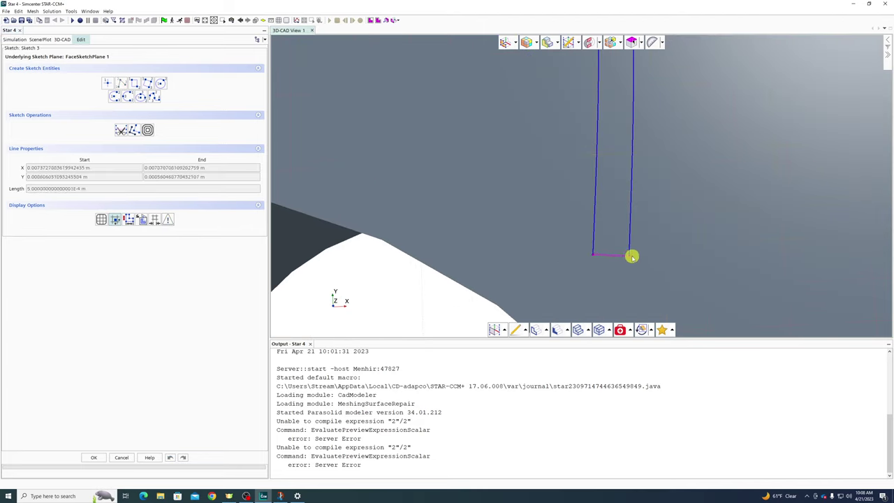
pyautogui.click(629, 255)
pyautogui.scroll(-5, 583, 189)
pyautogui.scroll(-5, 583, 189)
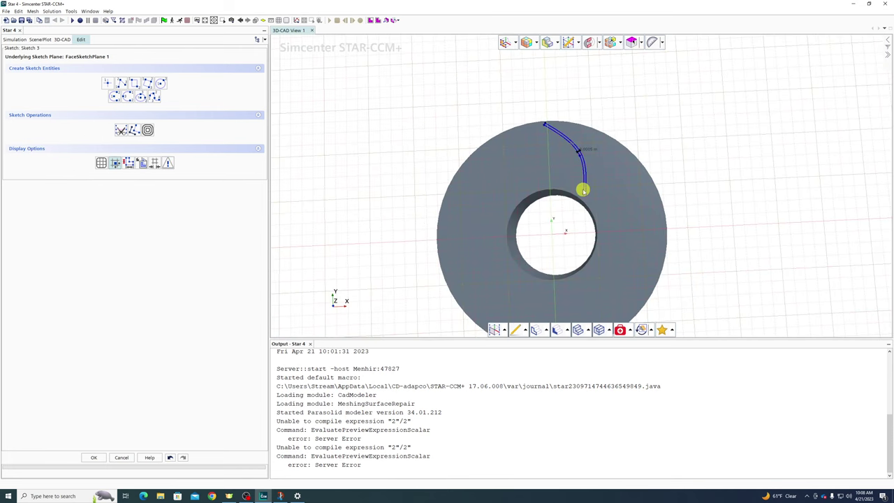
pyautogui.click(93, 457)
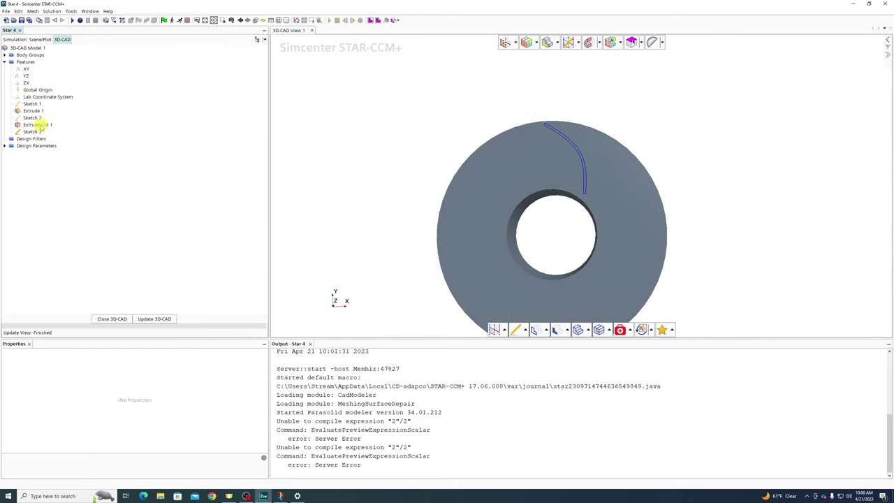
# Extrude Sketch 3 as a solid in the Reverse direction, One Way by 0.1 m, with Merge as the body interaction
pyautogui.rightClick(31, 132)
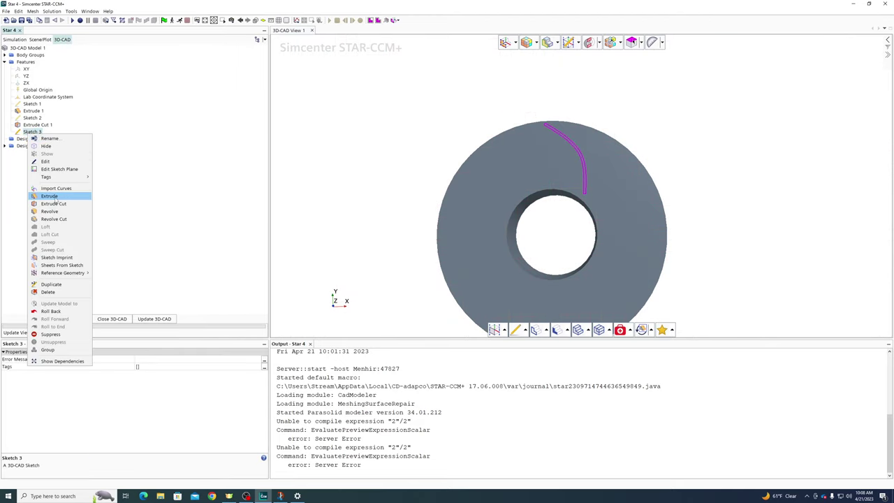
pyautogui.click(70, 196)
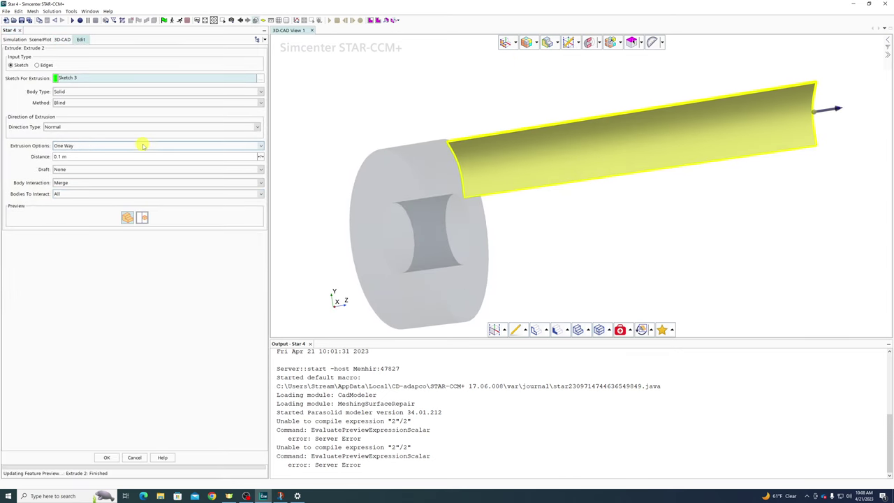
pyautogui.click(142, 145)
pyautogui.click(66, 154)
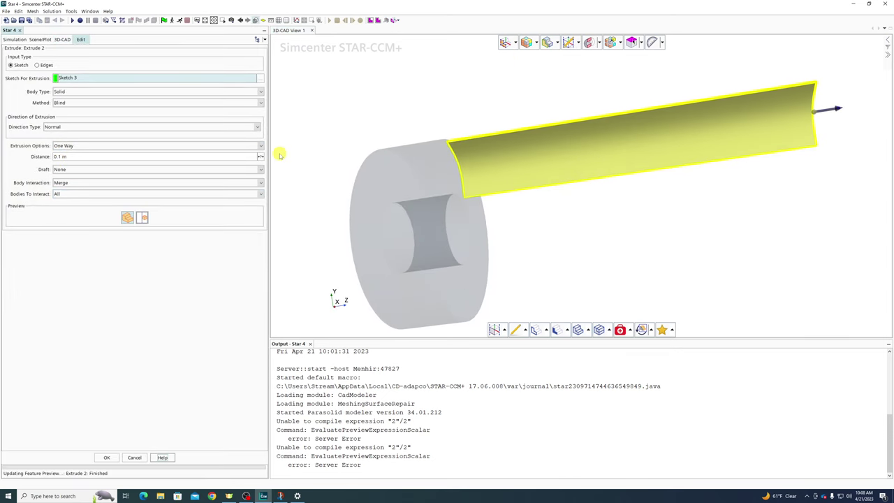
pyautogui.click(74, 127)
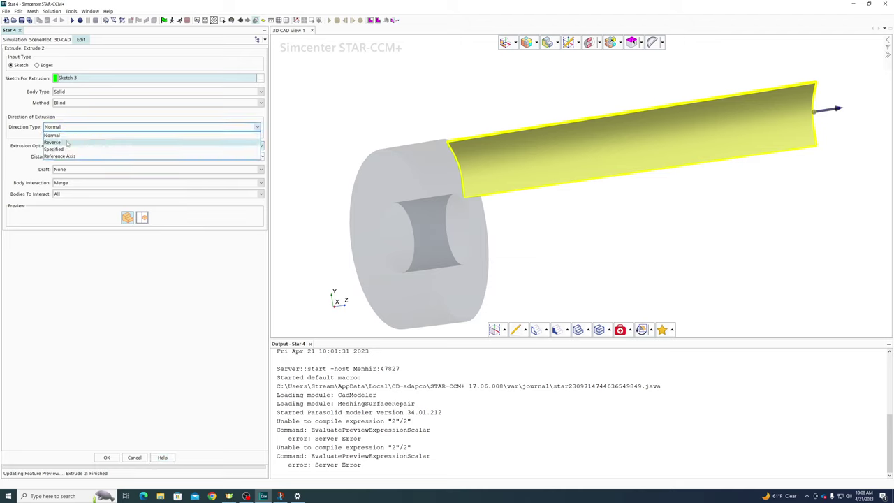
pyautogui.click(66, 142)
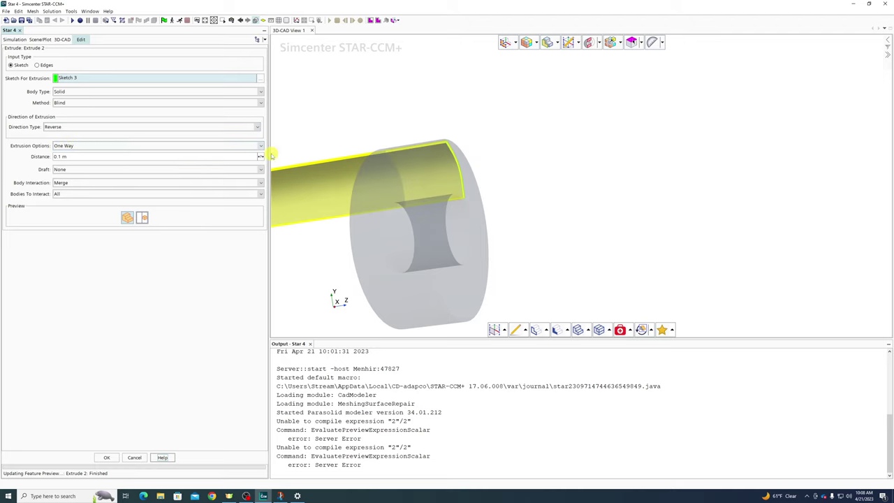
pyautogui.click(246, 154)
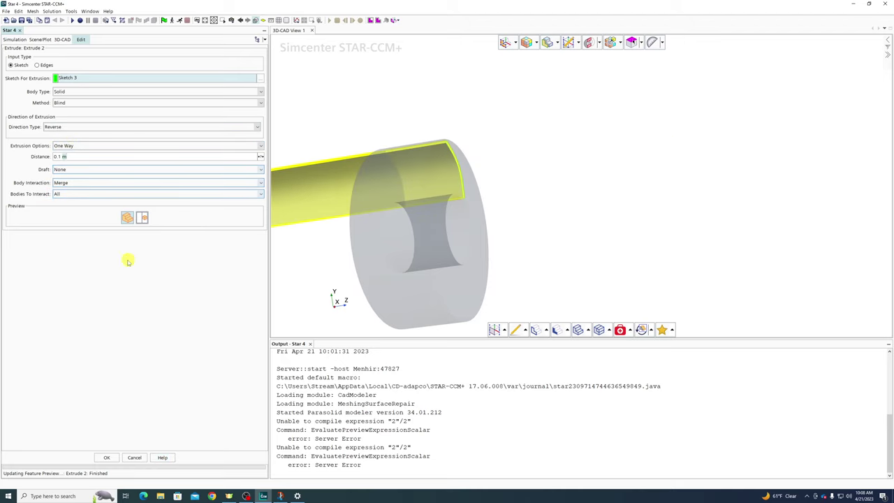
pyautogui.click(106, 457)
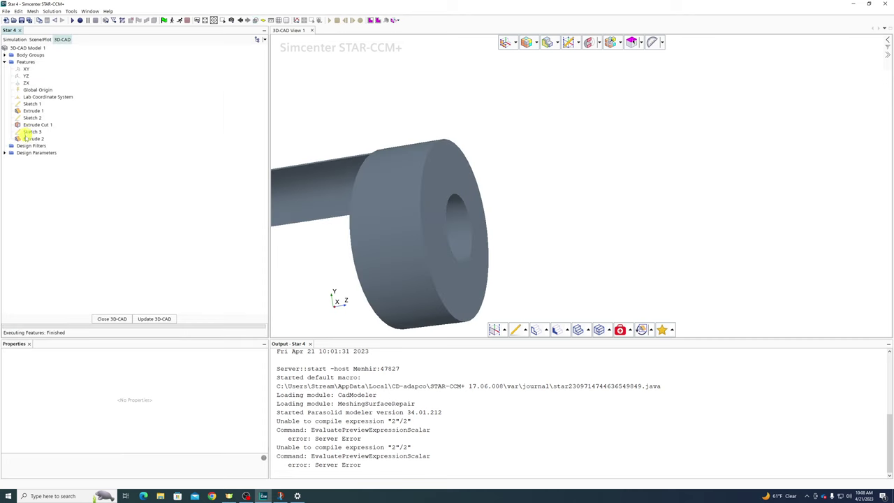
pyautogui.click(30, 138)
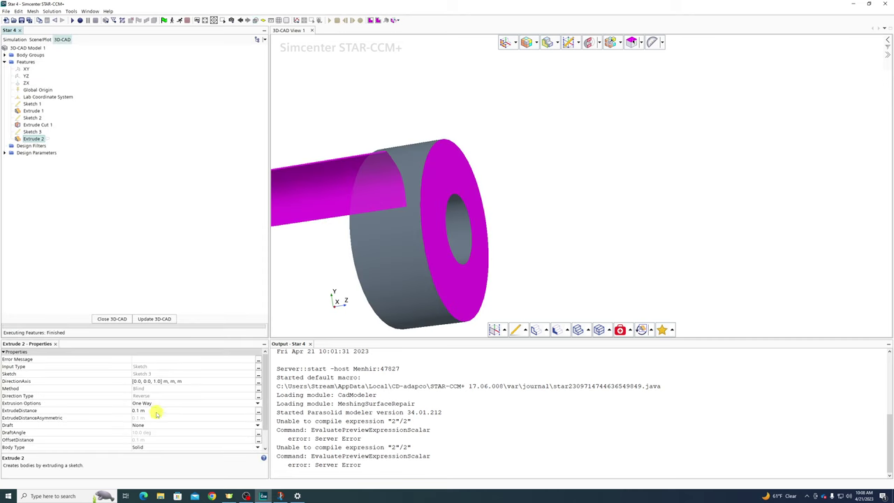
pyautogui.click(200, 403)
pyautogui.click(146, 411)
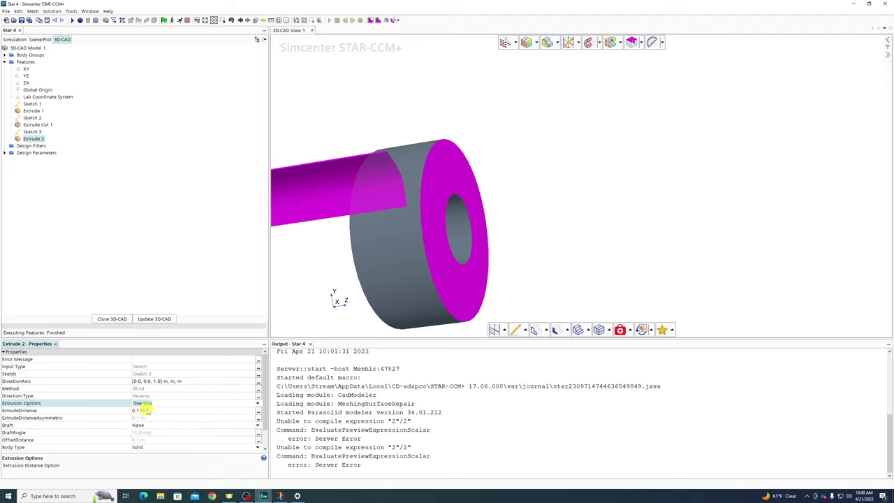
pyautogui.click(147, 411)
pyautogui.click(259, 410)
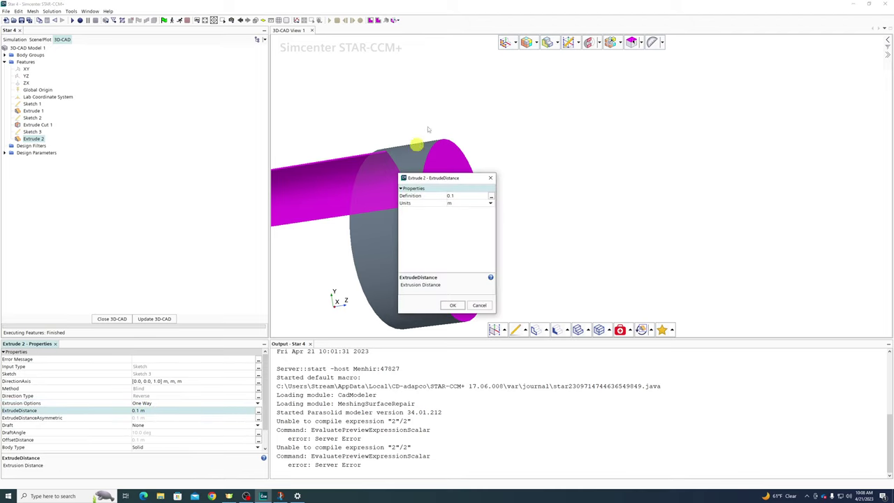
pyautogui.click(491, 194)
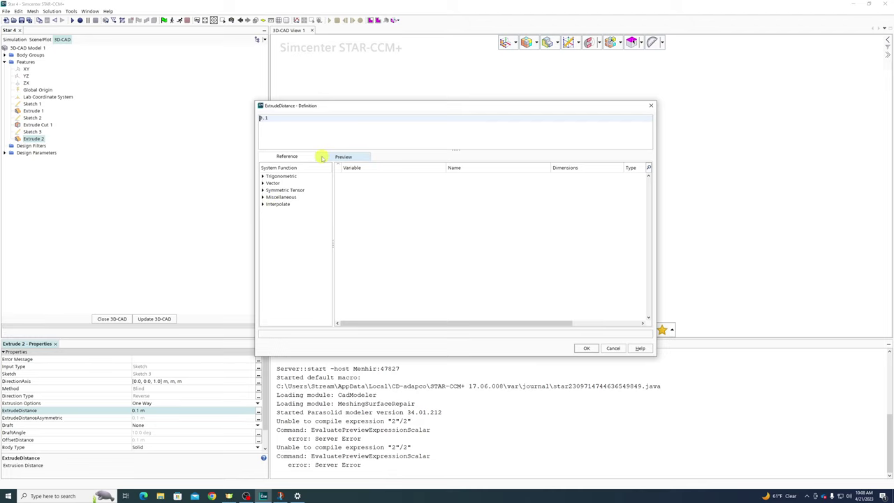
pyautogui.click(612, 348)
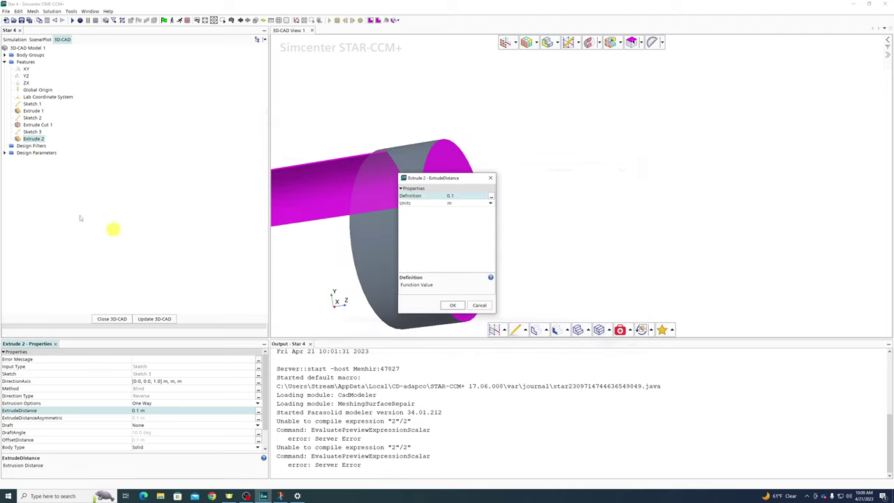
pyautogui.click(442, 293)
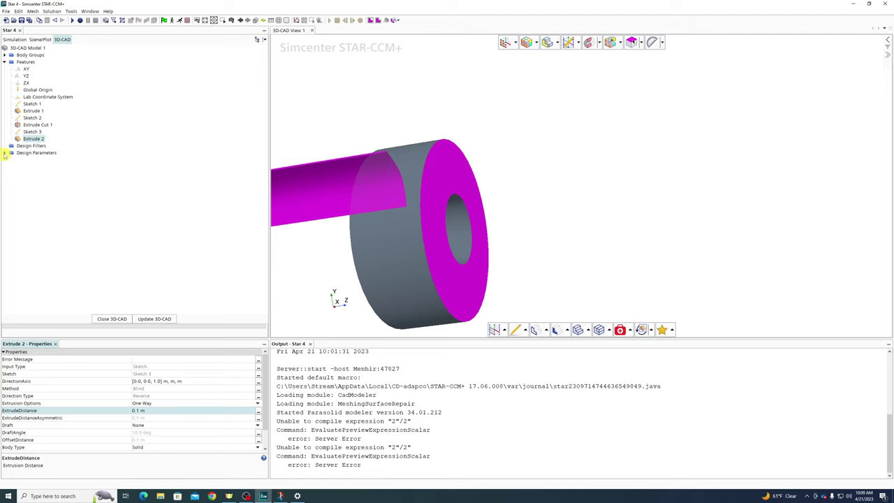
# Link the extrude distance of Extrude 2 to the design parameter ${Fan Depth} and update the 3D-CAD model
pyautogui.click(4, 153)
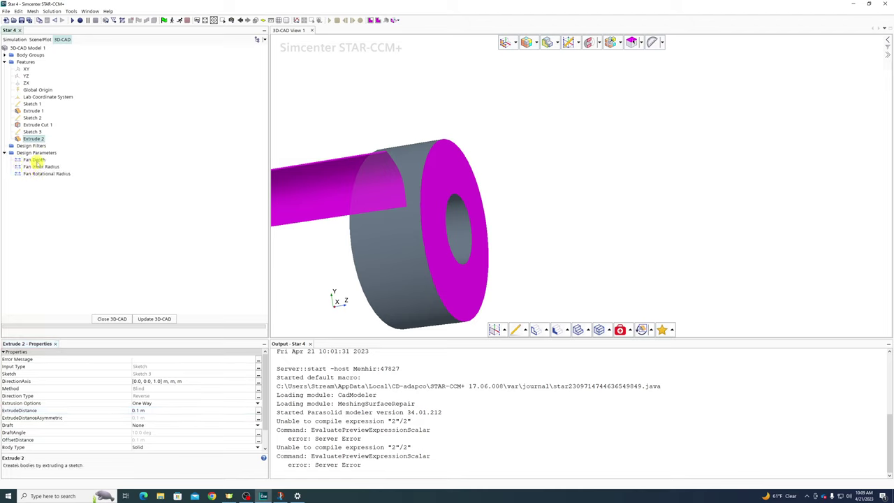
pyautogui.click(35, 160)
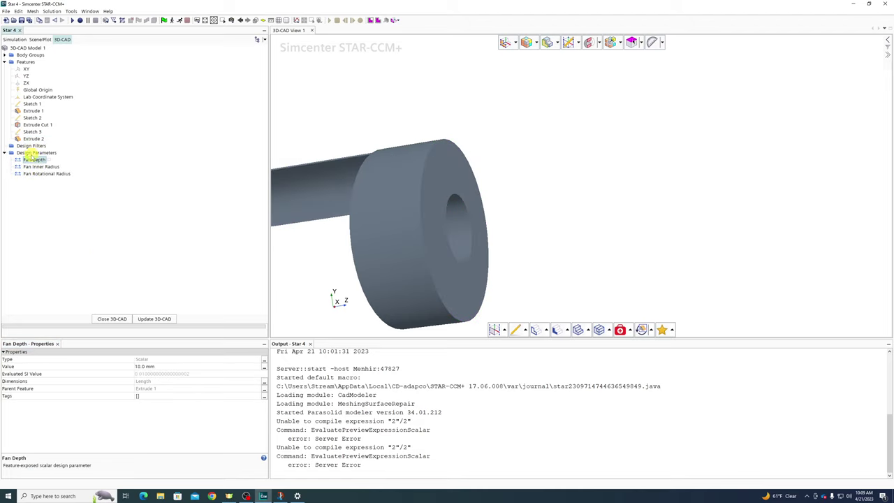
pyautogui.click(31, 139)
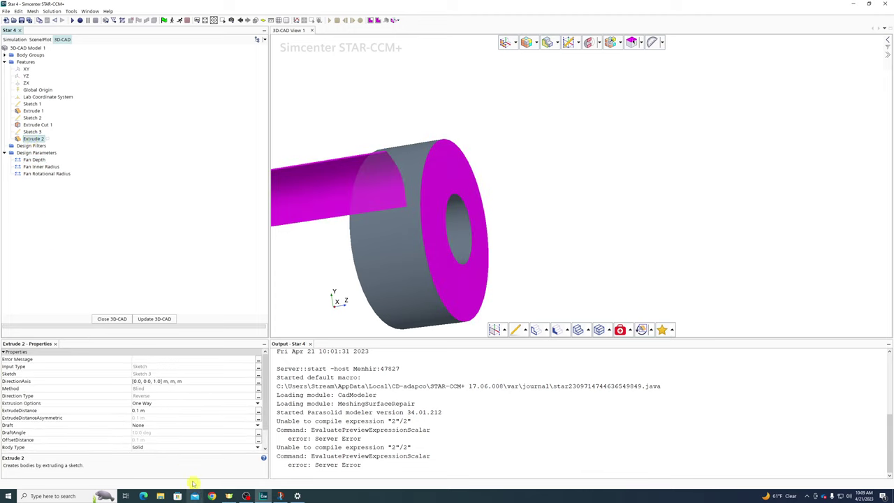
pyautogui.click(154, 410)
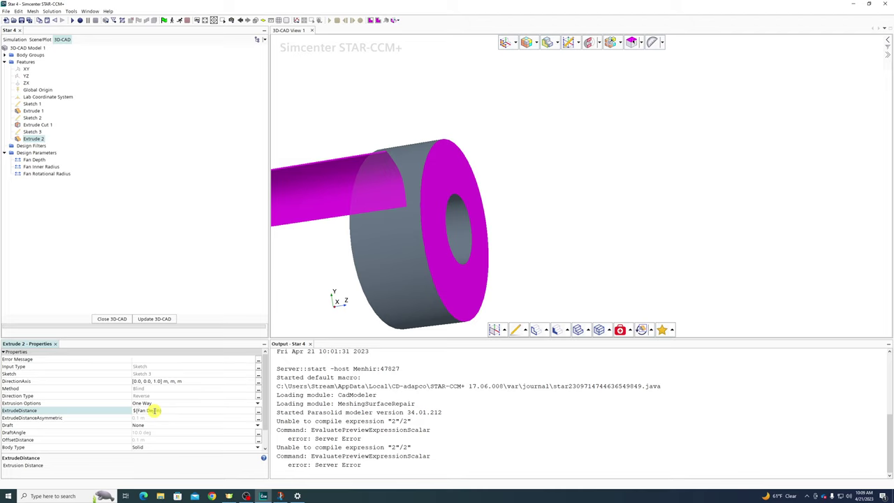
pyautogui.press('Return')
pyautogui.click(154, 319)
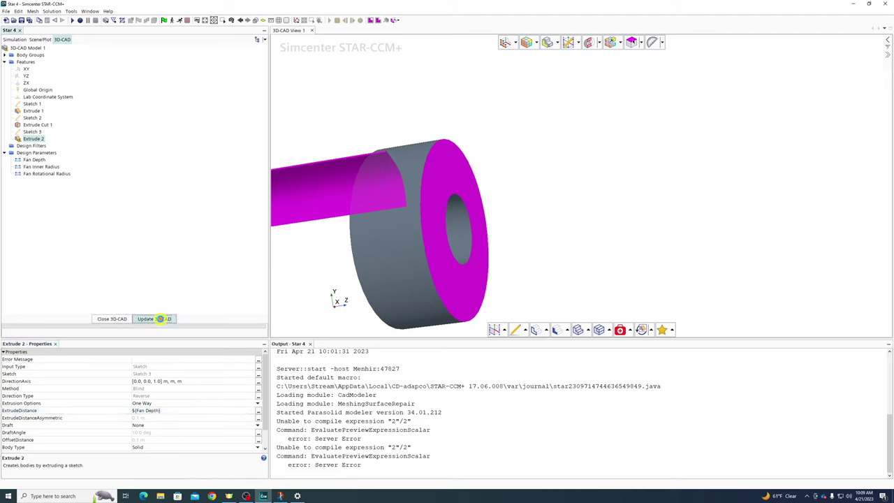
pyautogui.moveTo(421, 186); pyautogui.dragTo(87, 166)
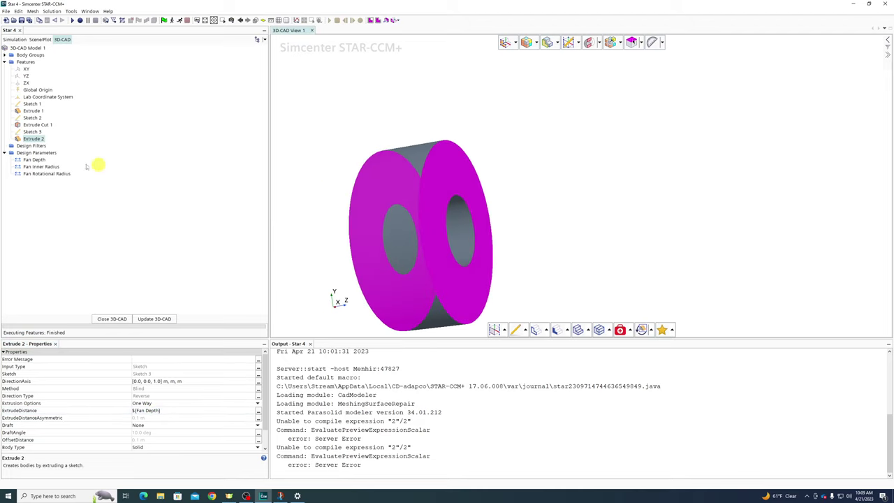
# Set the body interaction of Extrude 2 to None and update the model so the blade is a separate body
pyautogui.scroll(-1, 147, 432)
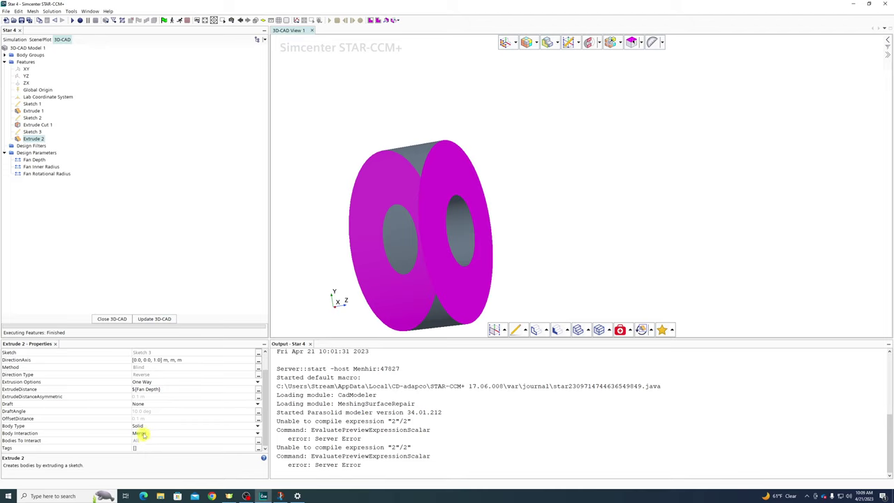
pyautogui.click(148, 434)
pyautogui.click(147, 442)
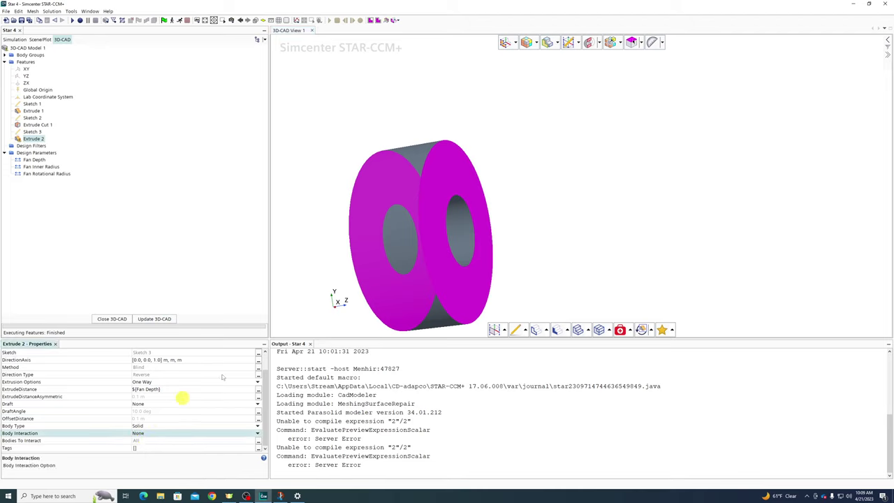
pyautogui.click(154, 319)
pyautogui.moveTo(608, 195); pyautogui.dragTo(425, 202)
pyautogui.scroll(2, 618, 148)
pyautogui.moveTo(618, 149)
pyautogui.mouseDown()
pyautogui.moveTo(609, 133)
pyautogui.moveTo(627, 139)
pyautogui.mouseUp()
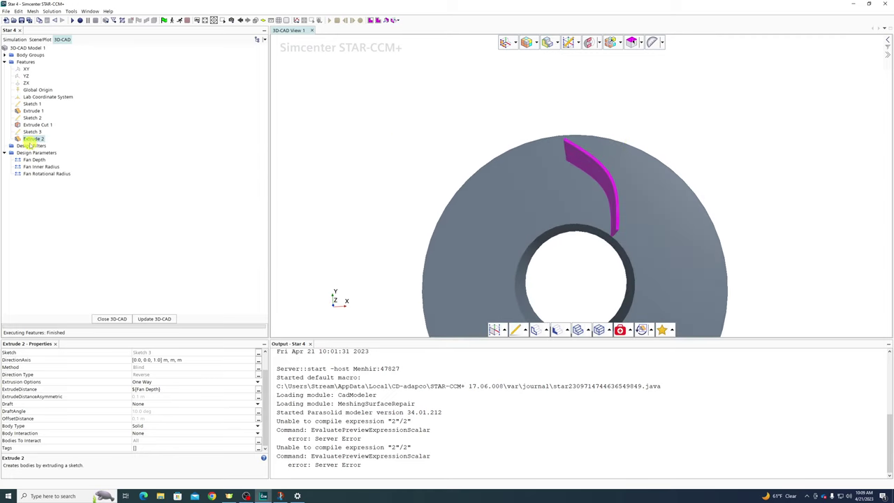
pyautogui.rightClick(28, 139)
pyautogui.click(109, 122)
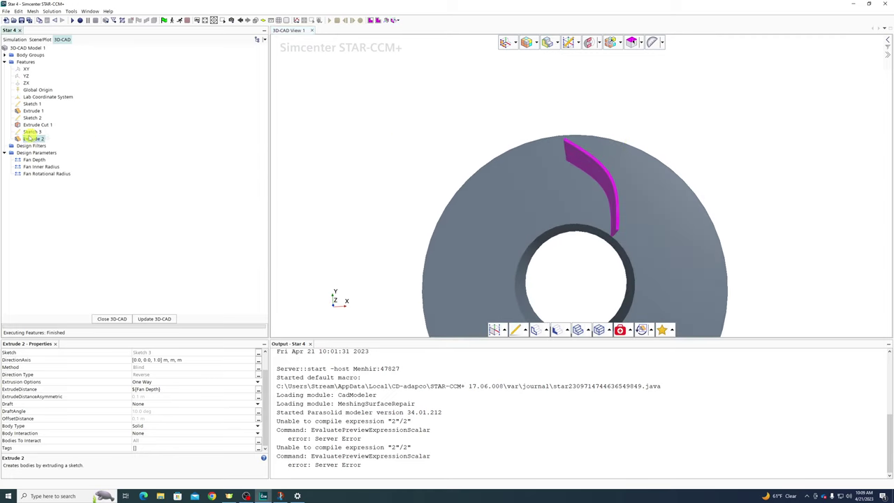
pyautogui.rightClick(19, 139)
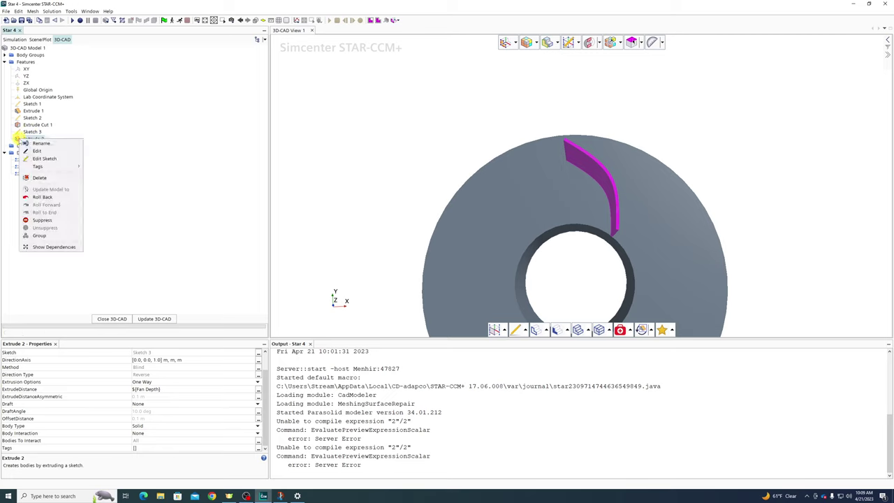
pyautogui.click(129, 124)
# Start a circular pattern of the blade body, Body 3, and expose its number of instances as design parameter Fan Blade Count
pyautogui.click(5, 55)
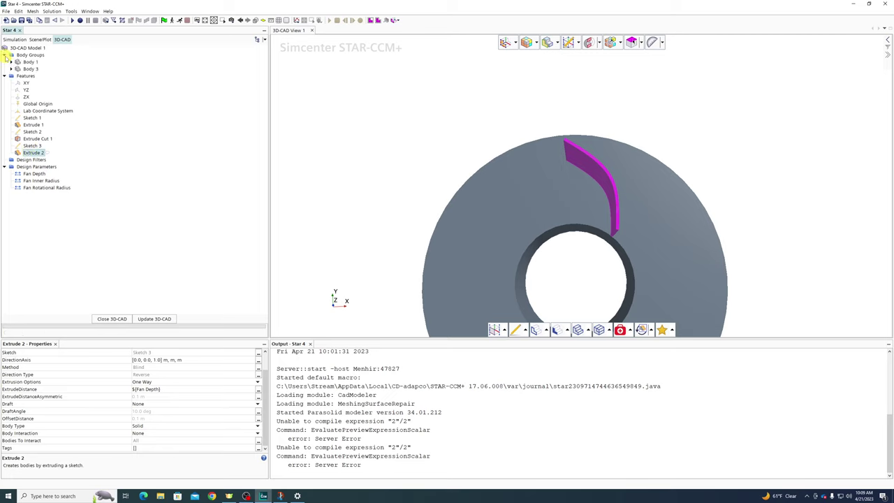
pyautogui.click(11, 69)
pyautogui.click(30, 69)
pyautogui.rightClick(31, 68)
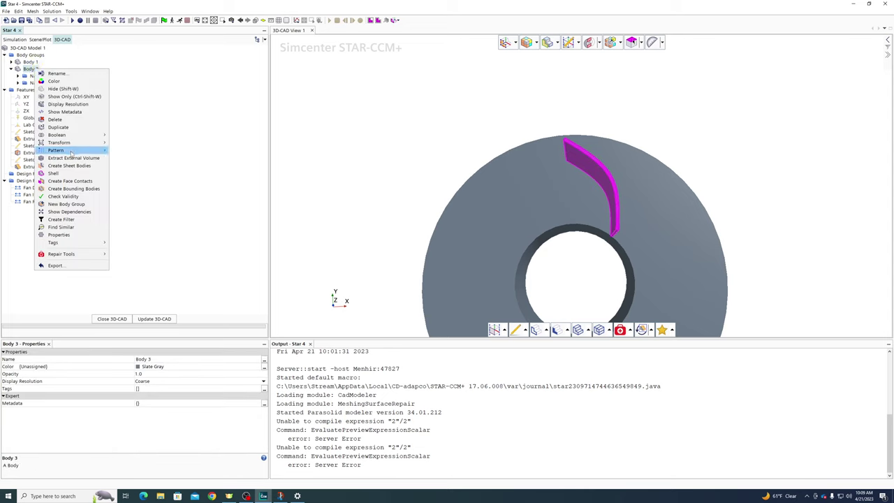
pyautogui.moveTo(70, 151)
pyautogui.click(137, 165)
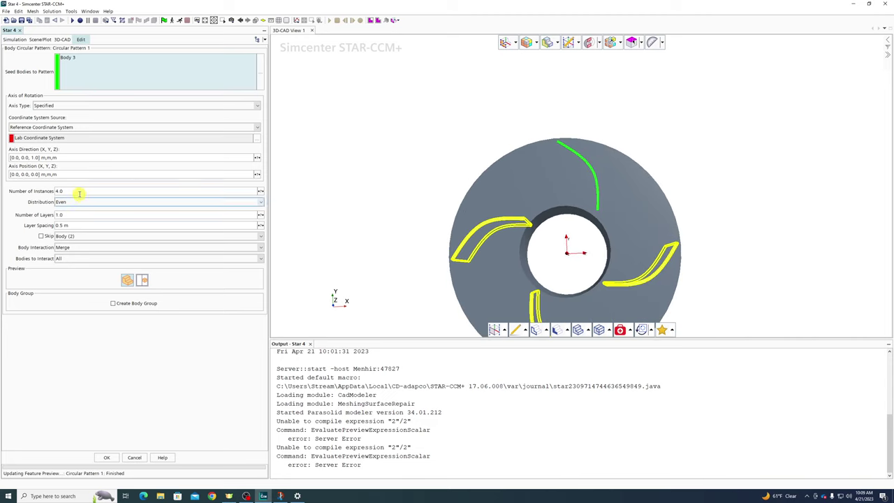
pyautogui.click(260, 192)
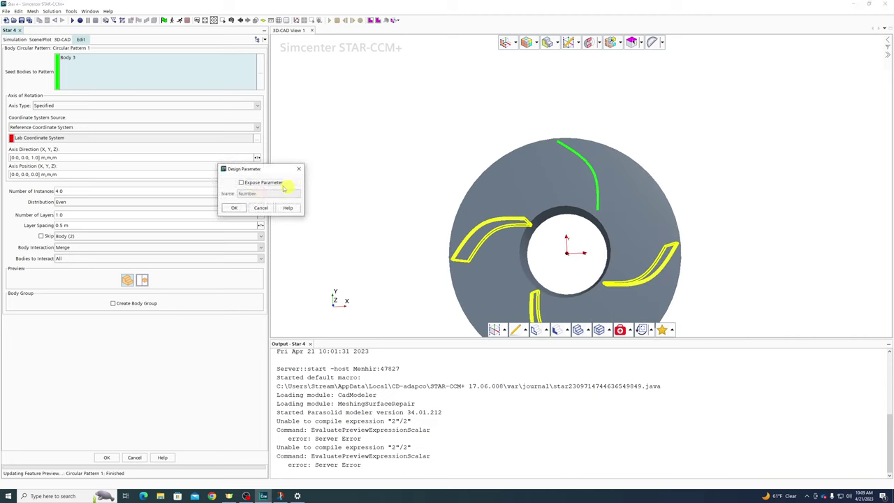
pyautogui.click(269, 183)
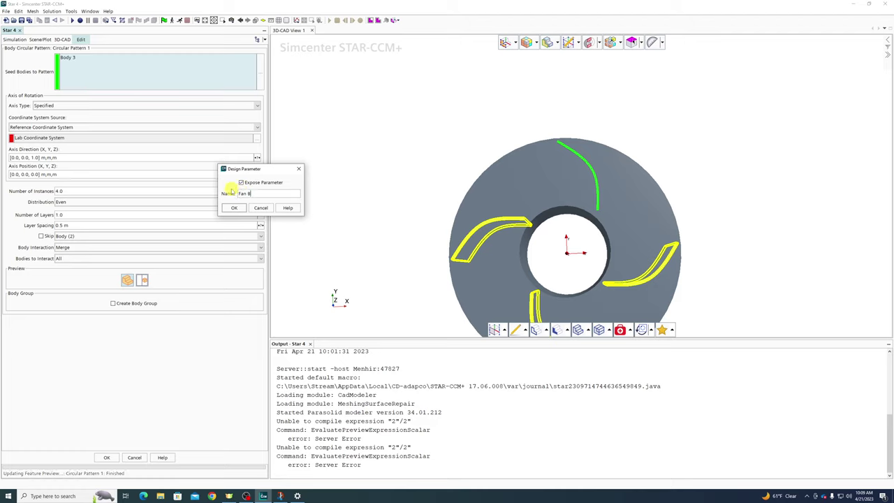
pyautogui.write('Fan Blade Count')
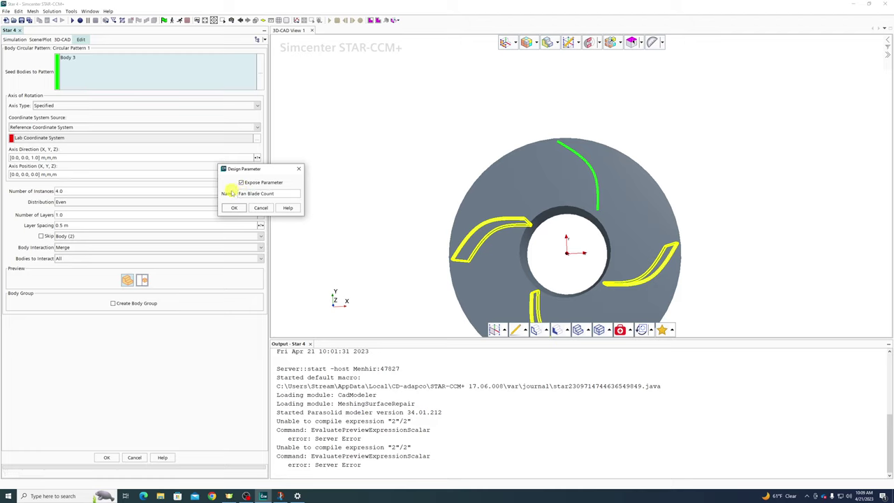
pyautogui.click(234, 207)
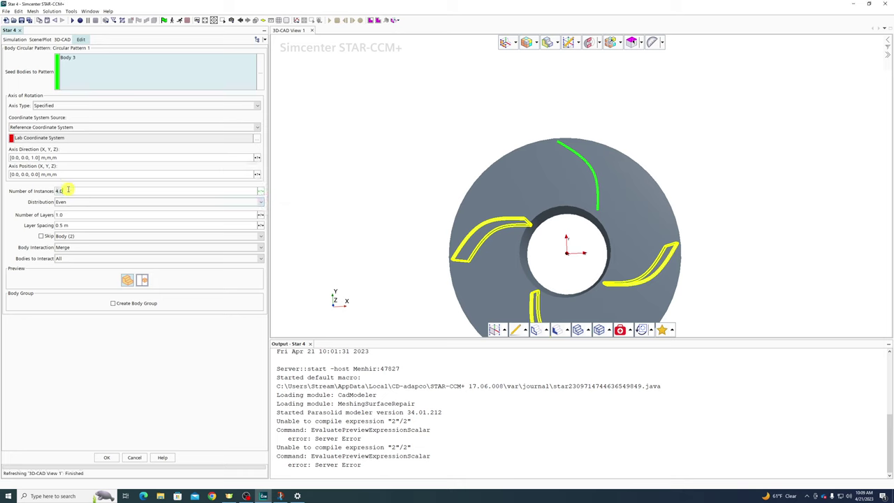
# Set the circular pattern to 12 instances with None as the body interaction, and create the pattern
pyautogui.click(68, 189)
pyautogui.write('12')
pyautogui.press('Return')
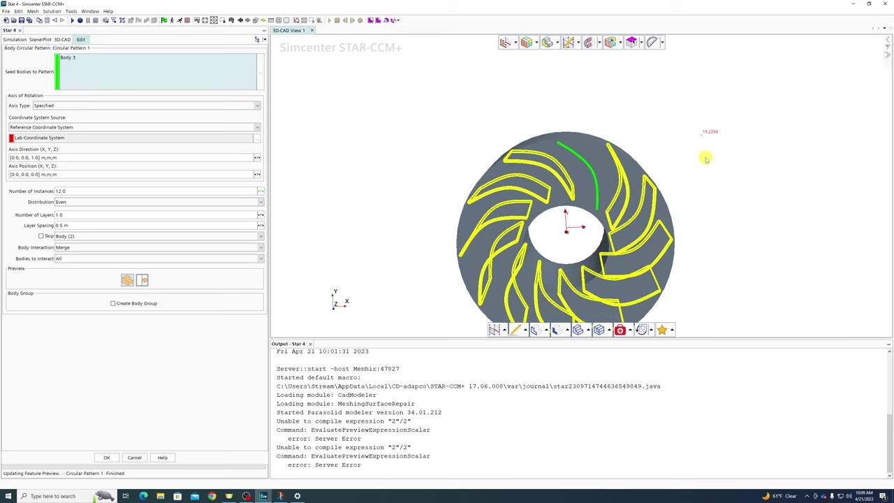
pyautogui.scroll(2, 706, 148)
pyautogui.scroll(-5, 704, 146)
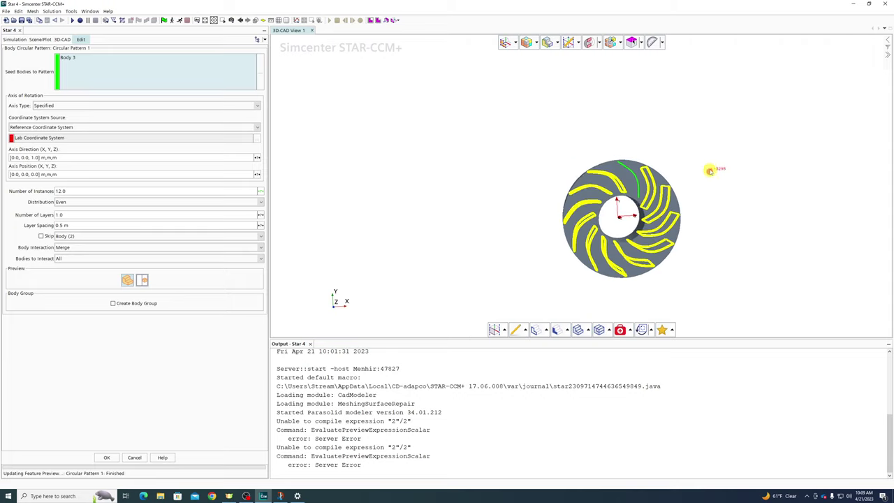
pyautogui.moveTo(702, 164); pyautogui.dragTo(611, 183)
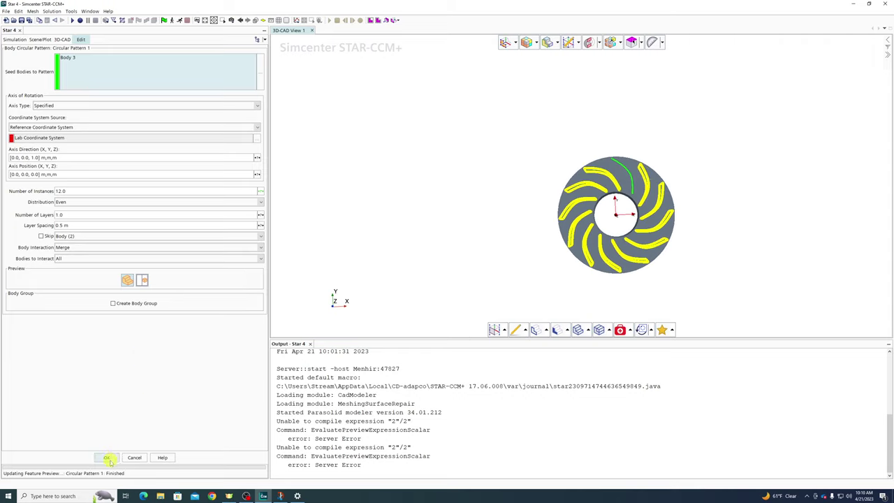
pyautogui.click(85, 247)
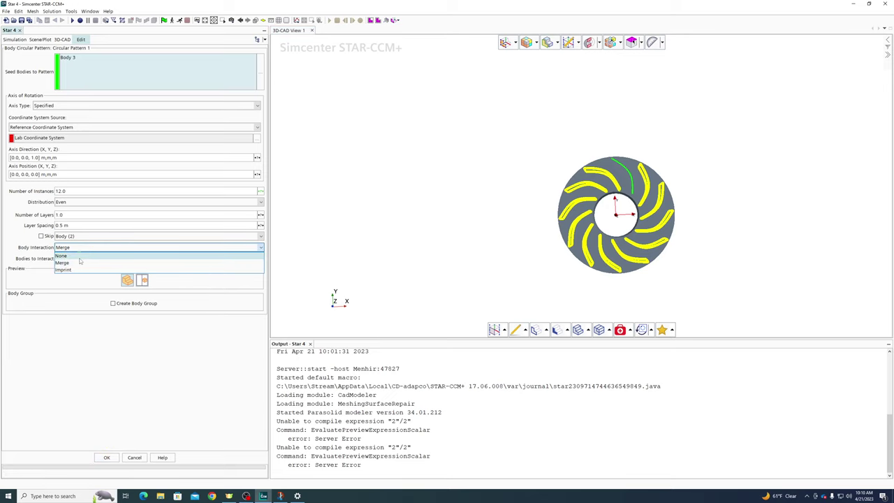
pyautogui.click(77, 255)
pyautogui.click(107, 458)
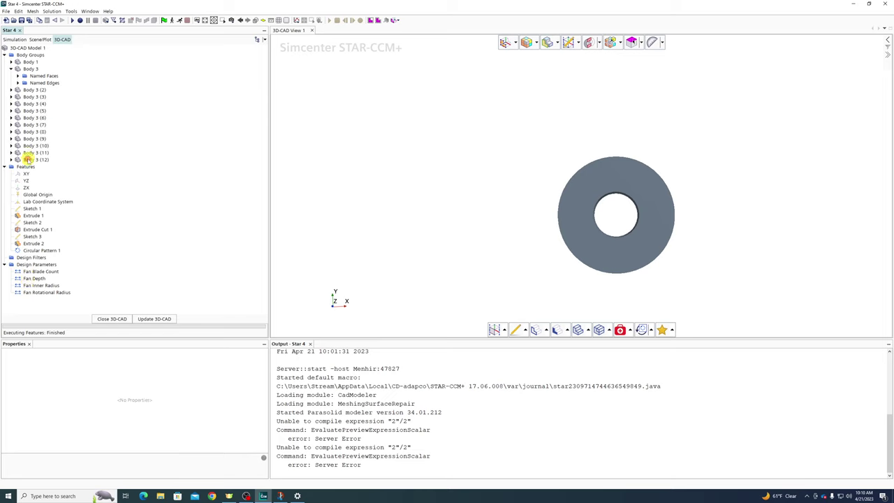
# Subtract all twelve blade bodies, Body 3 through Body 3 (12), from the ring, Body 1, with Precise as the precision type
pyautogui.click(28, 160)
pyautogui.click(10, 69)
pyautogui.click(28, 68)
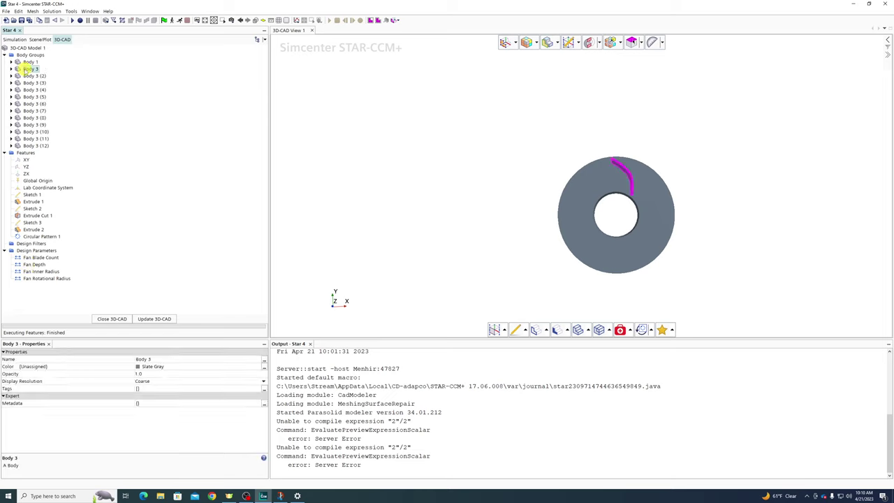
pyautogui.click(28, 62)
pyautogui.keyDown('shift'); pyautogui.click(38, 146); pyautogui.keyUp('shift')
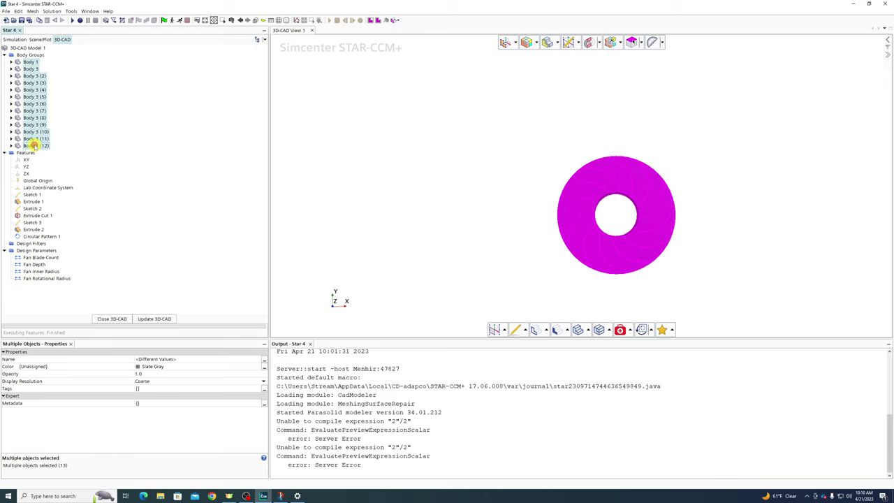
pyautogui.rightClick(34, 146)
pyautogui.moveTo(92, 205)
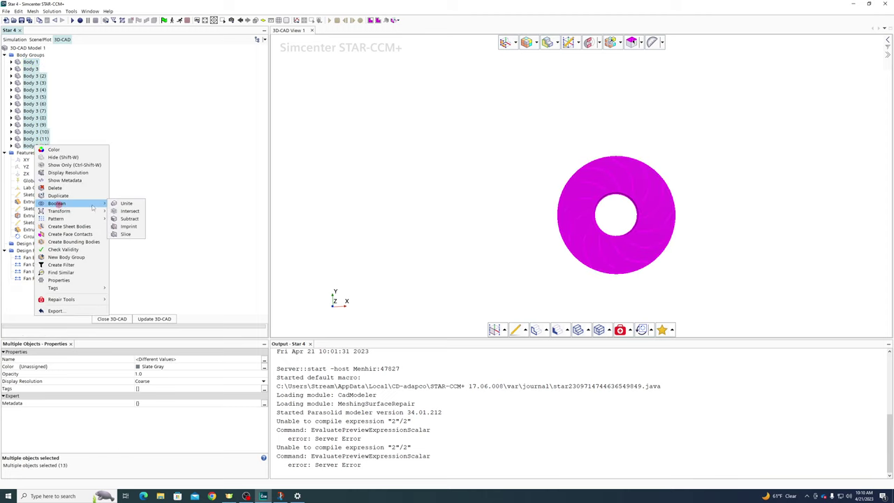
pyautogui.click(130, 219)
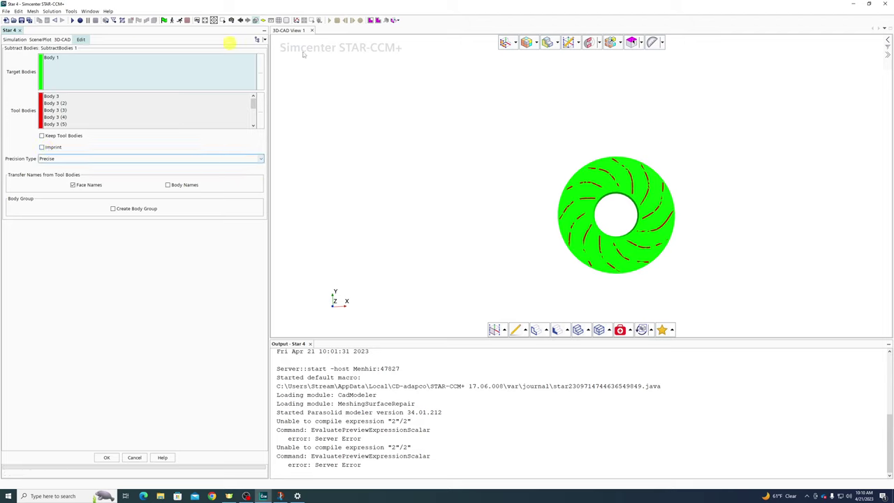
pyautogui.click(107, 457)
pyautogui.click(30, 61)
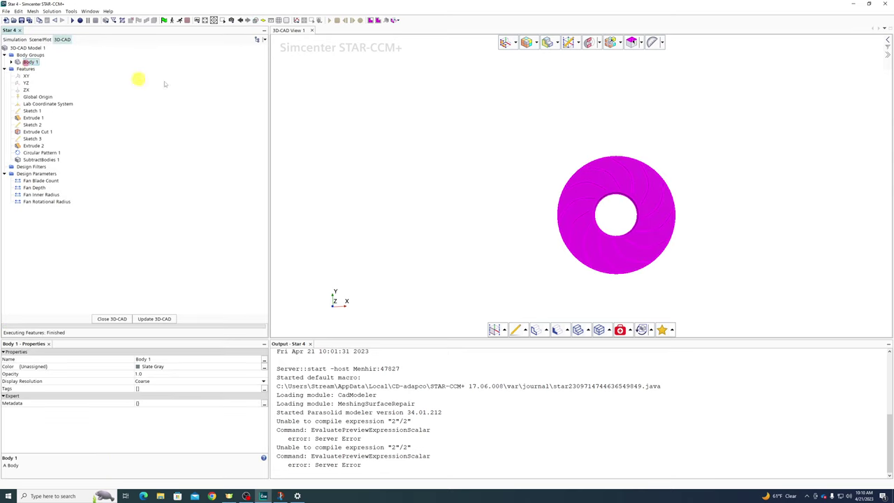
pyautogui.scroll(5, 702, 160)
pyautogui.moveTo(570, 292); pyautogui.dragTo(529, 296)
pyautogui.scroll(3, 556, 163)
pyautogui.scroll(-6, 556, 162)
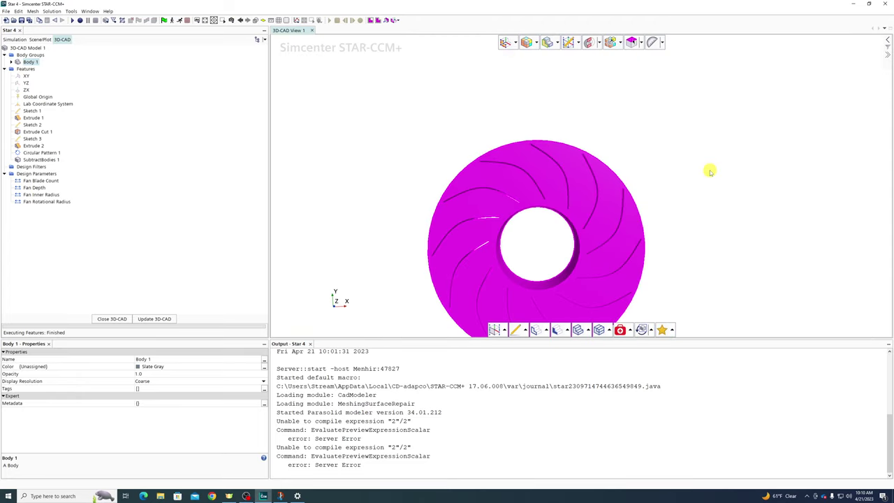
# Move the inner end point of the blade in Sketch 3 to about X 0.0054 m, Y 0.0089 m and update the model
pyautogui.moveTo(709, 172); pyautogui.dragTo(487, 136)
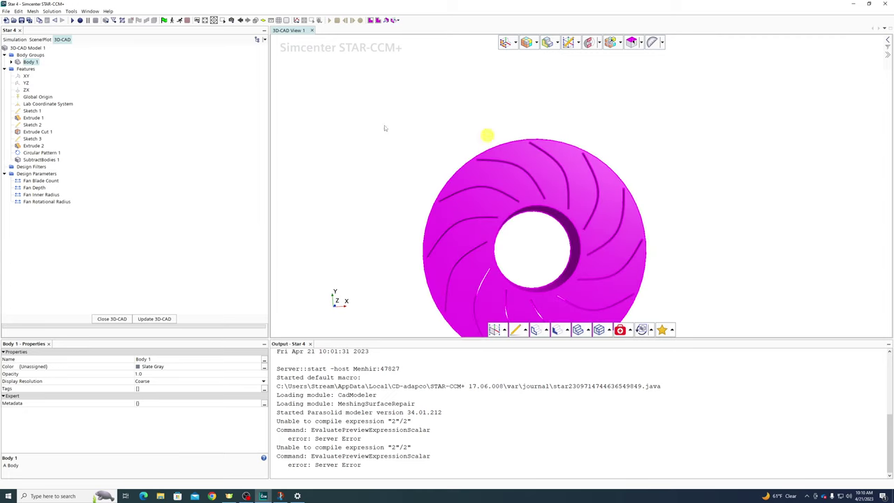
pyautogui.click(32, 138)
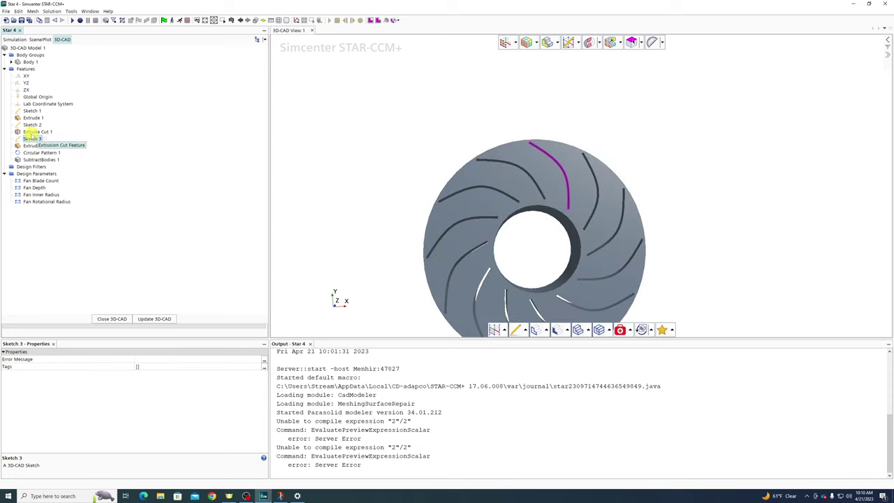
pyautogui.rightClick(35, 139)
pyautogui.click(49, 164)
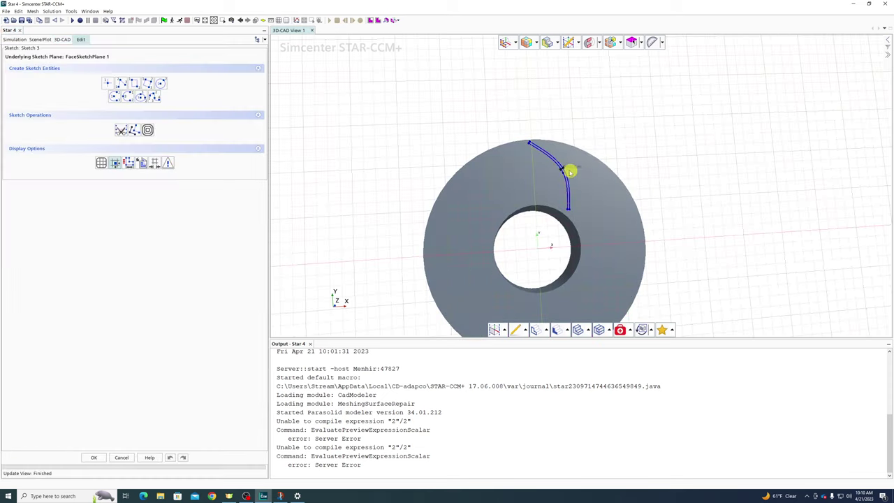
pyautogui.moveTo(572, 246)
pyautogui.mouseDown()
pyautogui.moveTo(540, 235)
pyautogui.moveTo(557, 243)
pyautogui.mouseUp()
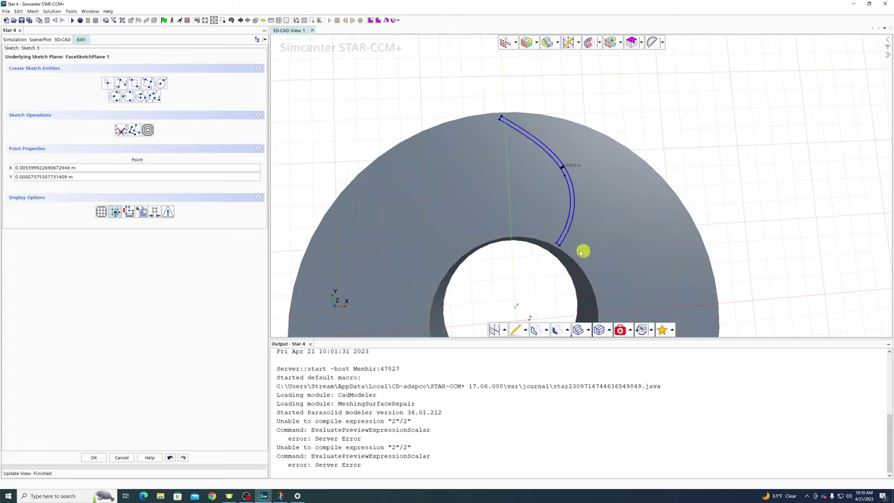
pyautogui.scroll(2, 573, 236)
pyautogui.click(93, 457)
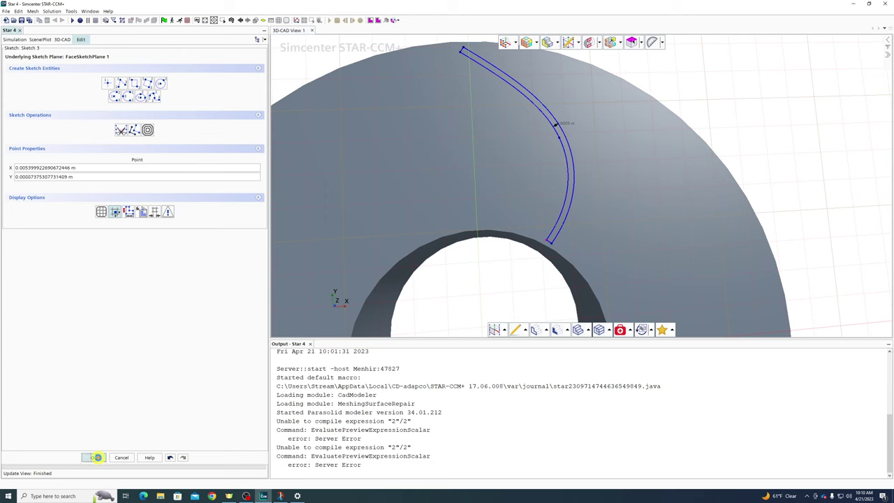
pyautogui.click(161, 318)
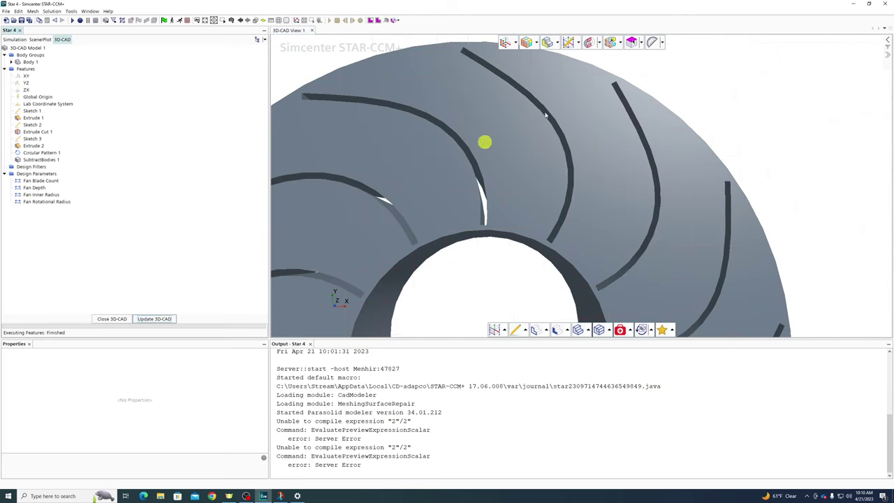
# Examine the reshaped blade slots and their clearance from the central hole around the ring
pyautogui.scroll(3, 602, 96)
pyautogui.scroll(-5, 625, 191)
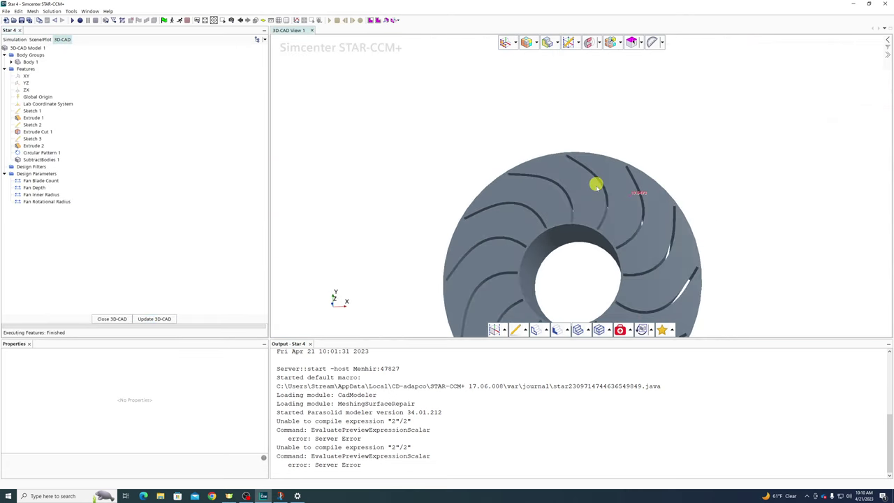
pyautogui.scroll(4, 594, 184)
pyautogui.scroll(-2, 633, 185)
pyautogui.scroll(-3, 631, 161)
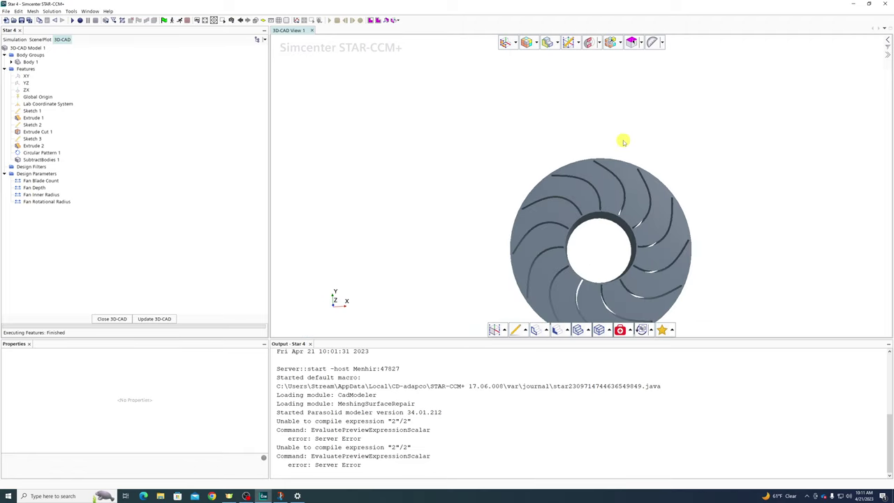
pyautogui.moveTo(623, 140); pyautogui.dragTo(627, 160)
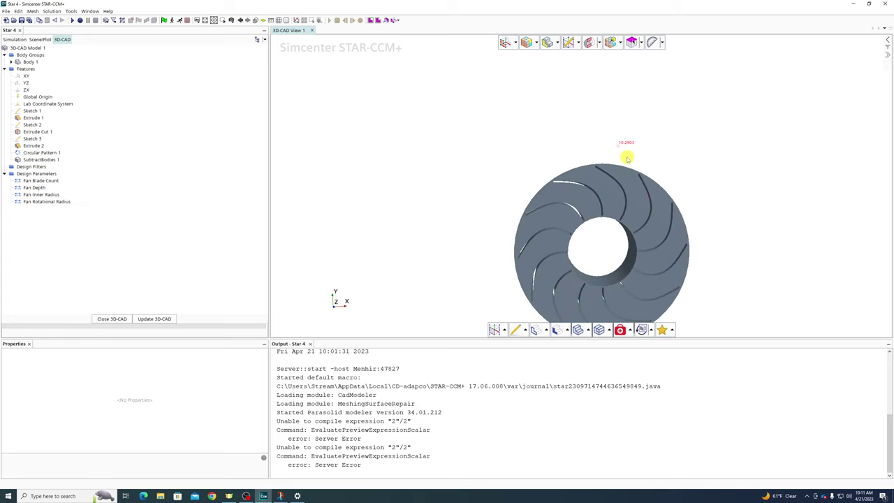
pyautogui.rightClick(574, 176)
pyautogui.moveTo(511, 163)
pyautogui.mouseDown()
pyautogui.moveTo(661, 192)
pyautogui.moveTo(501, 174)
pyautogui.mouseUp()
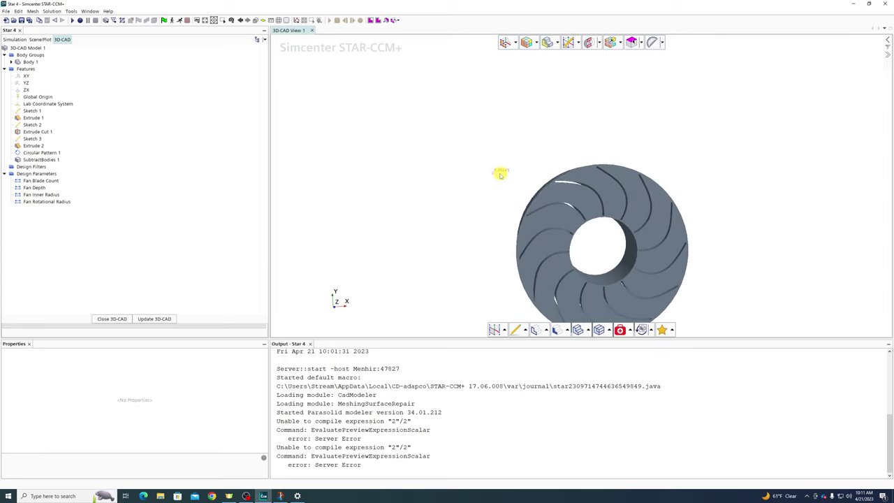
# Create a sketch on the XY plane and project the slotted ring face into it as construction geometry
pyautogui.rightClick(26, 76)
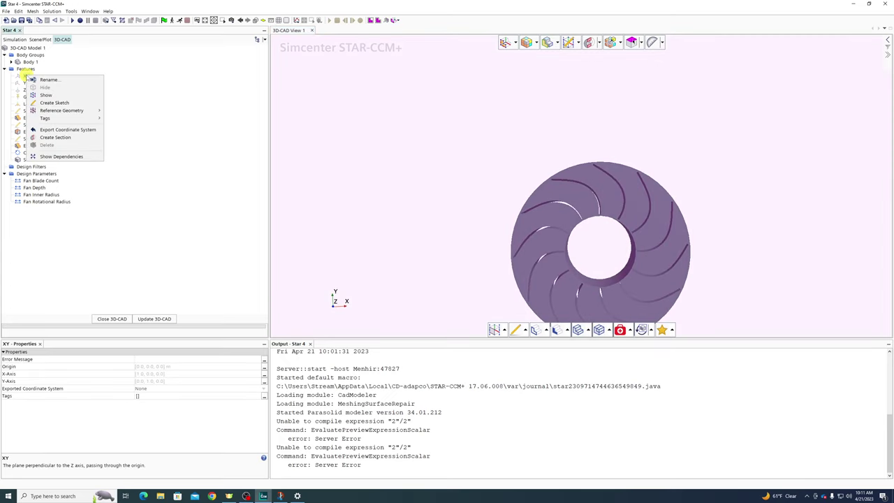
pyautogui.click(63, 103)
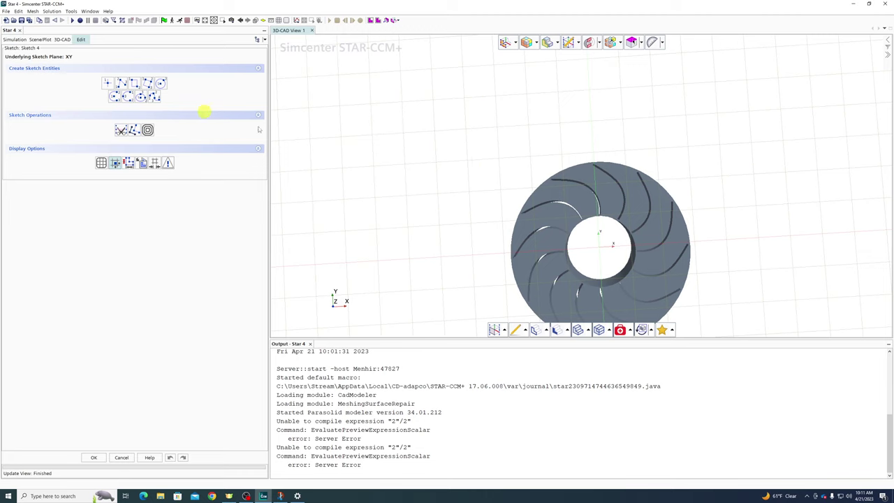
pyautogui.rightClick(569, 194)
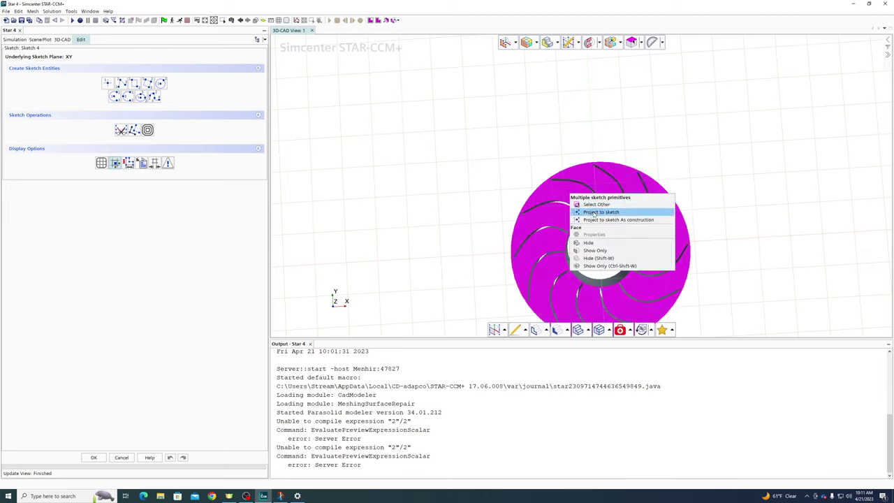
pyautogui.click(592, 210)
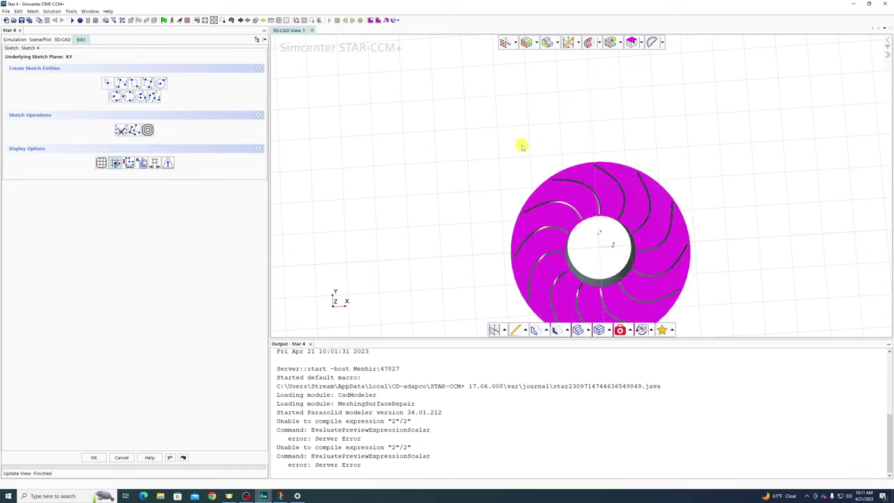
pyautogui.rightClick(571, 172)
pyautogui.click(608, 198)
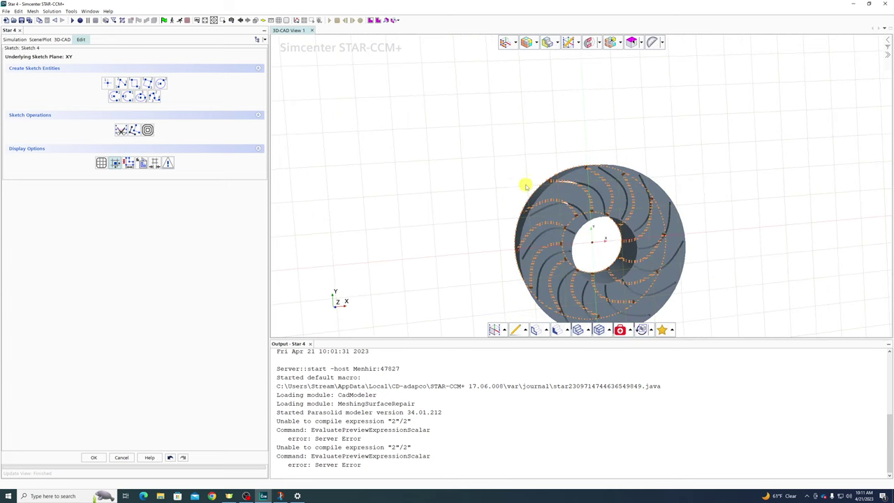
pyautogui.scroll(4, 517, 185)
pyautogui.scroll(-4, 489, 179)
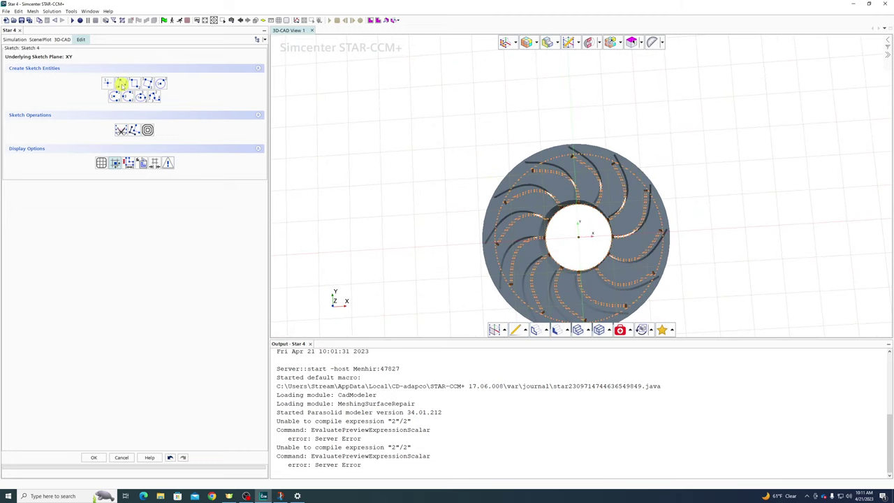
pyautogui.click(122, 84)
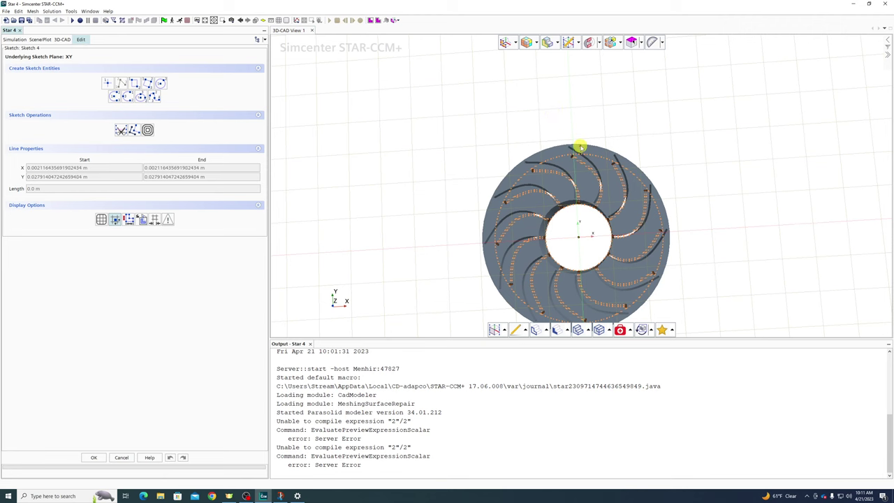
pyautogui.scroll(5, 580, 148)
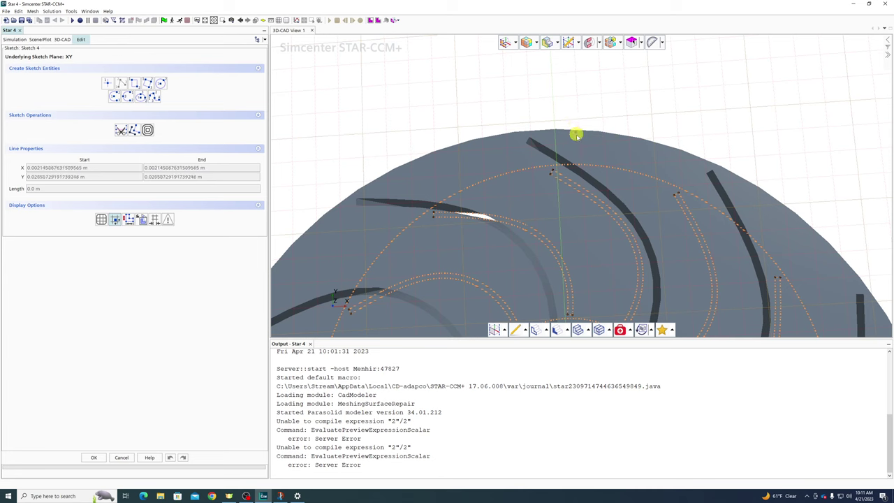
pyautogui.press('Escape')
# Hide the ring's front slotted face and its outer cylindrical face while editing the sketch
pyautogui.rightClick(587, 146)
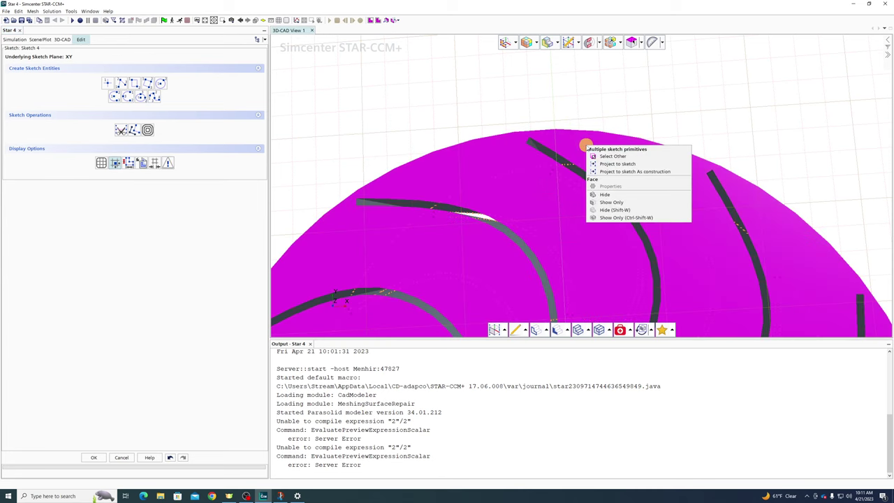
pyautogui.click(615, 195)
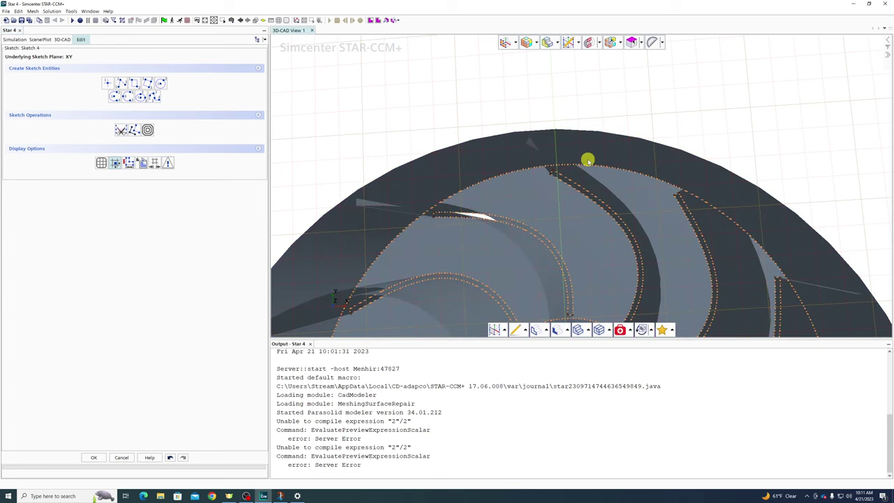
pyautogui.rightClick(590, 149)
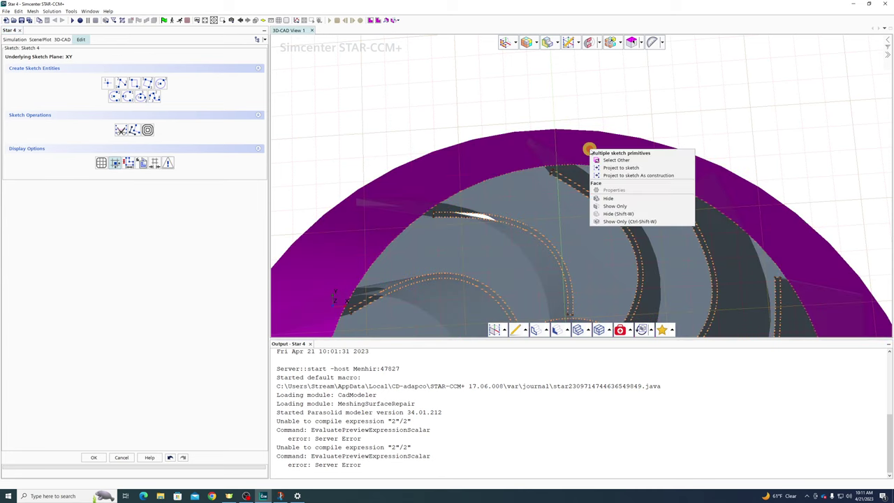
pyautogui.click(621, 198)
# Hide the ring's remaining slotted face on the sketch plane, leaving the blade slot walls
pyautogui.rightClick(610, 178)
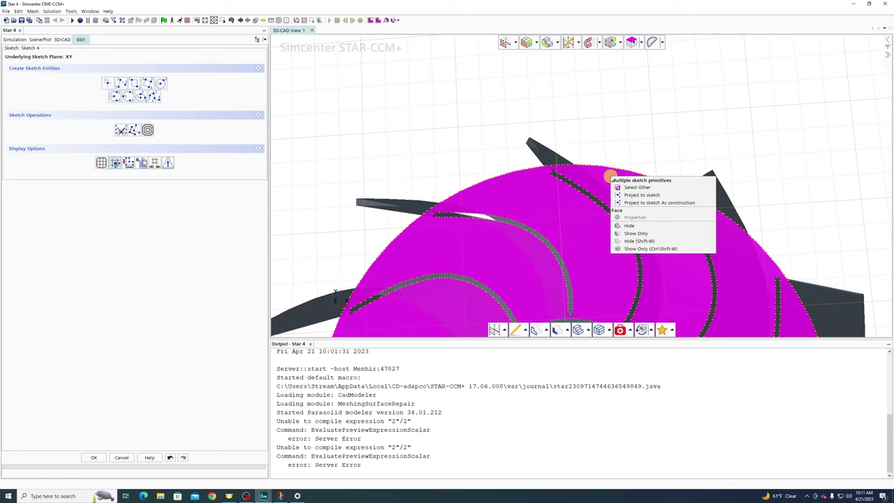
pyautogui.click(545, 160)
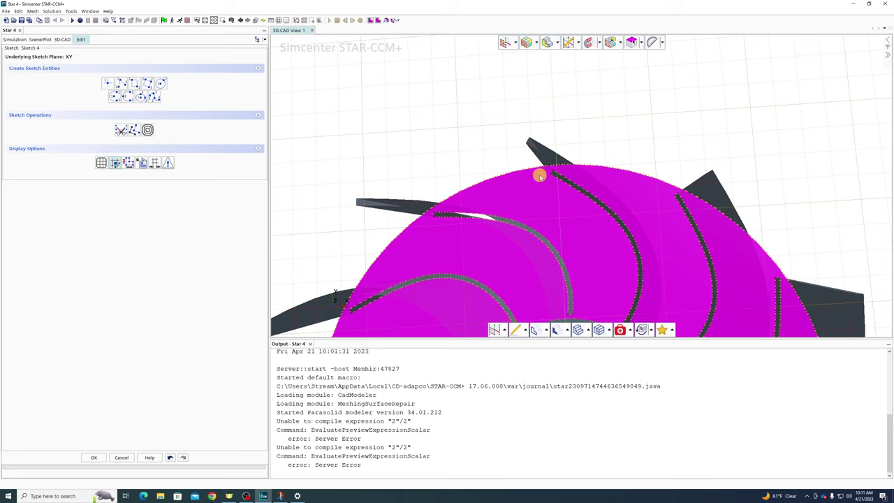
pyautogui.rightClick(540, 175)
pyautogui.click(581, 246)
pyautogui.click(614, 124)
pyautogui.rightClick(544, 191)
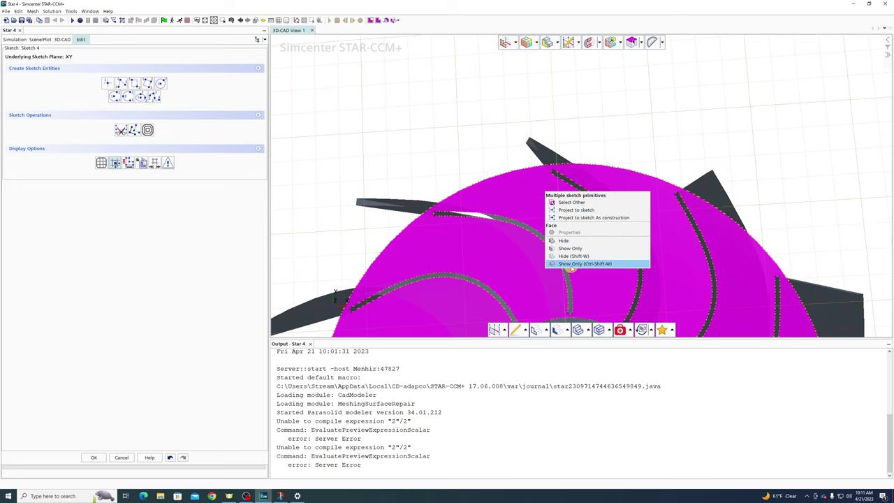
pyautogui.click(597, 263)
pyautogui.rightClick(531, 171)
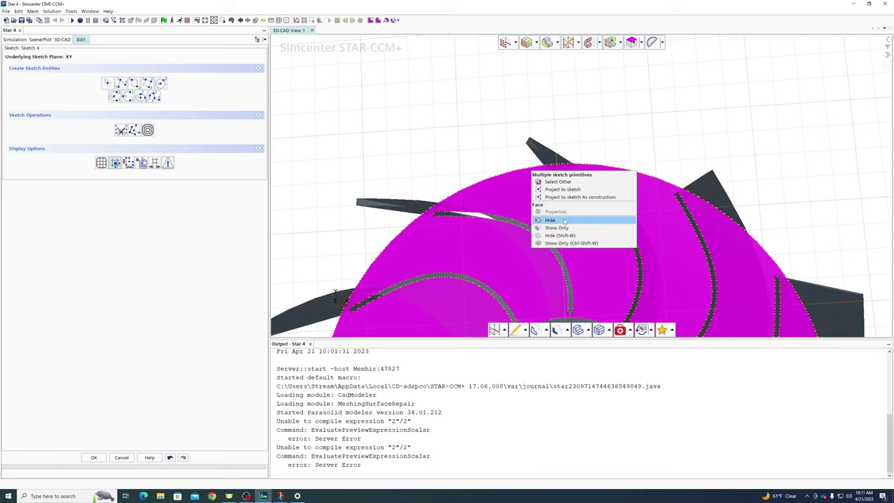
pyautogui.click(572, 218)
# Hide the wall faces of the topmost blade slot to expose its projected construction outline
pyautogui.click(550, 170)
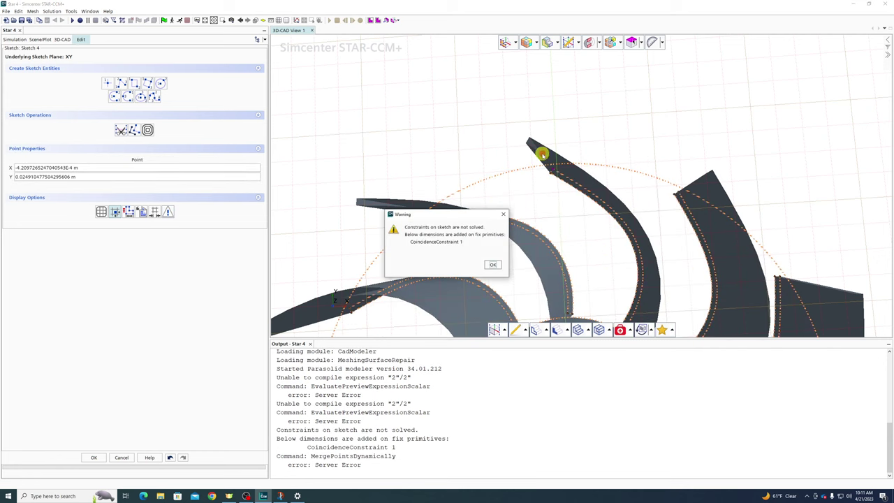
pyautogui.rightClick(542, 149)
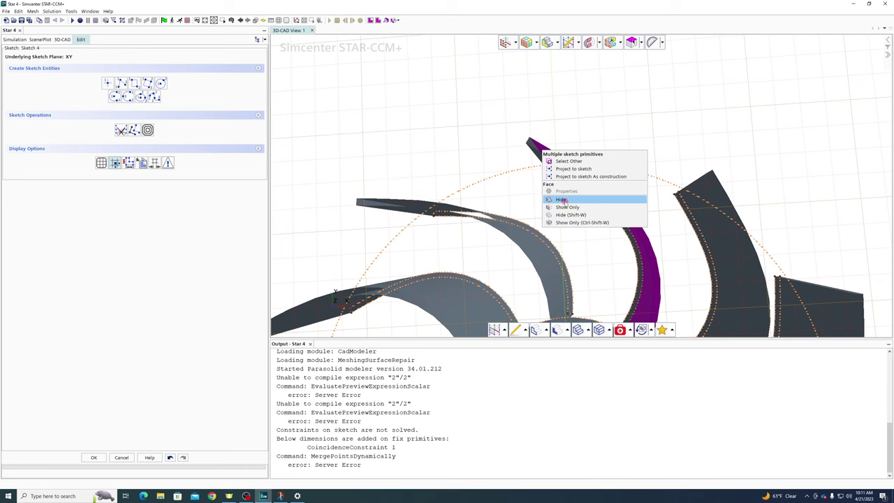
pyautogui.click(563, 199)
pyautogui.rightClick(533, 146)
pyautogui.click(556, 198)
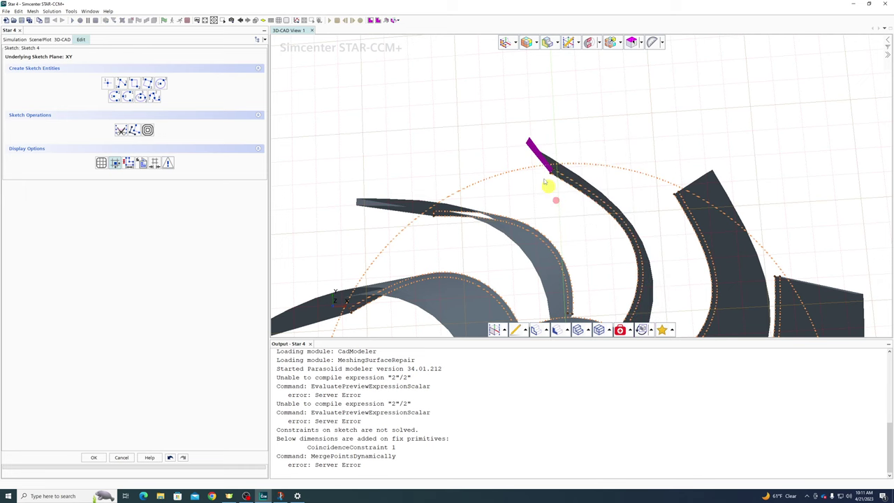
pyautogui.rightClick(543, 158)
pyautogui.click(559, 204)
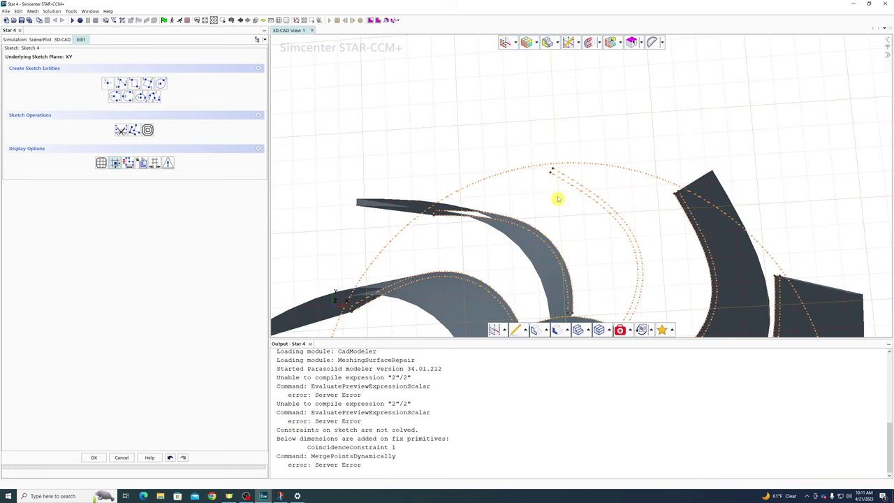
pyautogui.moveTo(559, 200)
pyautogui.mouseDown()
pyautogui.moveTo(543, 126)
pyautogui.moveTo(615, 156)
pyautogui.moveTo(605, 146)
pyautogui.moveTo(612, 128)
pyautogui.moveTo(613, 139)
pyautogui.mouseUp()
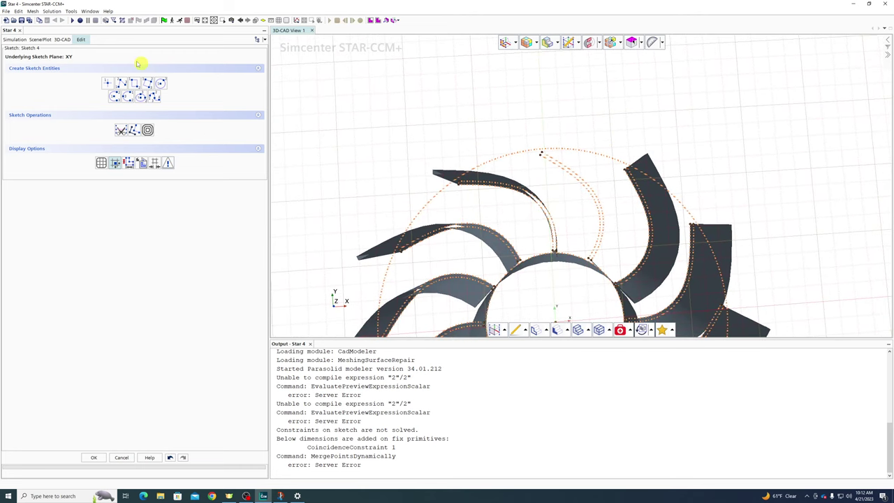
# Draw a line from the top of the projected outer circle to a point outside it at about X 0.0063 m, Y 0.0274 m
pyautogui.click(122, 82)
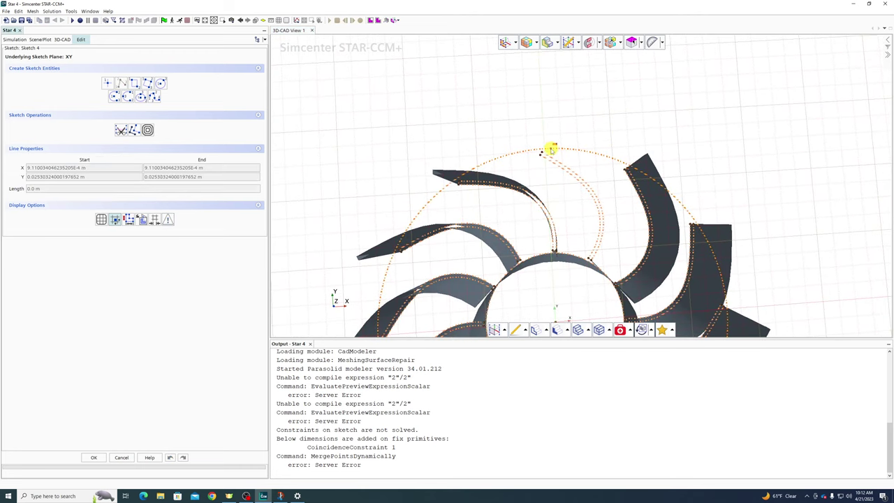
pyautogui.scroll(-2, 550, 148)
pyautogui.scroll(-4, 550, 147)
pyautogui.scroll(7, 552, 147)
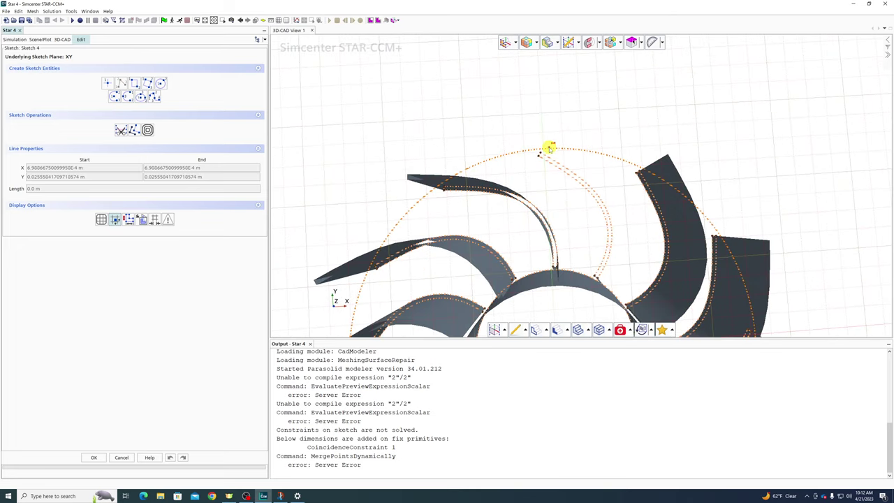
pyautogui.scroll(3, 551, 148)
pyautogui.scroll(2, 550, 148)
pyautogui.click(530, 151)
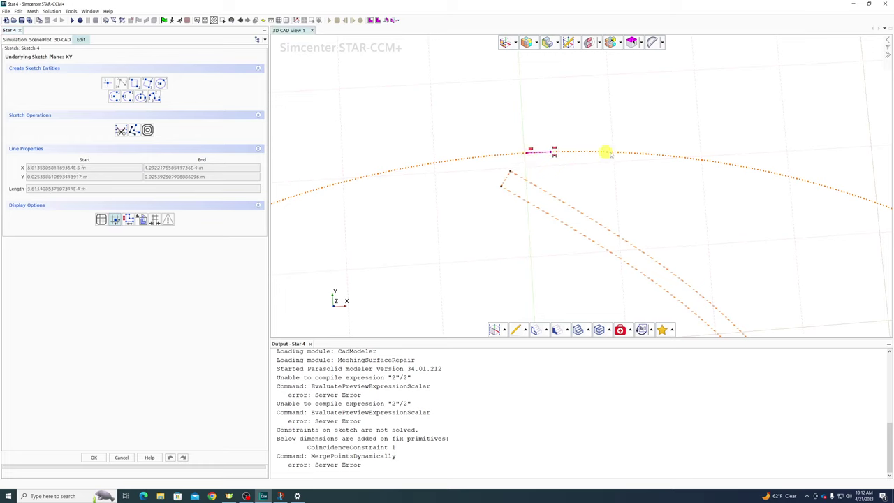
pyautogui.click(738, 72)
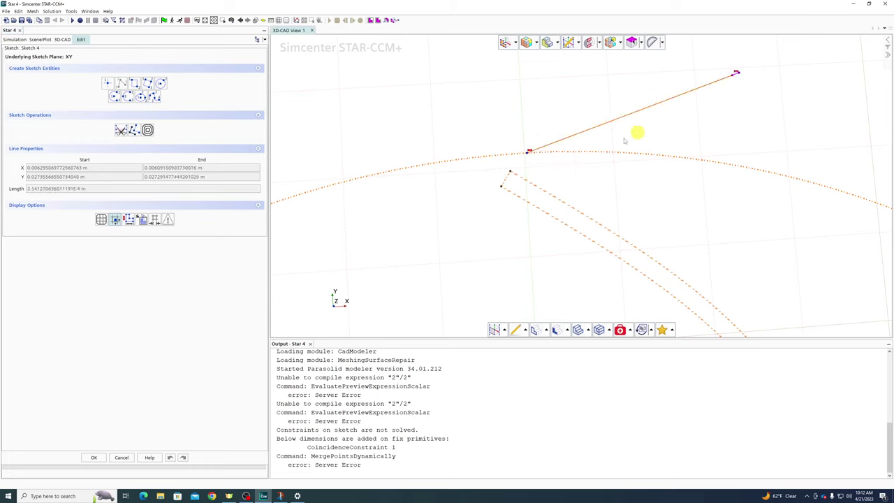
# Try to apply a tangent constraint between the line's start and the projected outer circle
pyautogui.click(528, 152)
pyautogui.keyDown('ctrl'); pyautogui.click(535, 152); pyautogui.keyUp('ctrl')
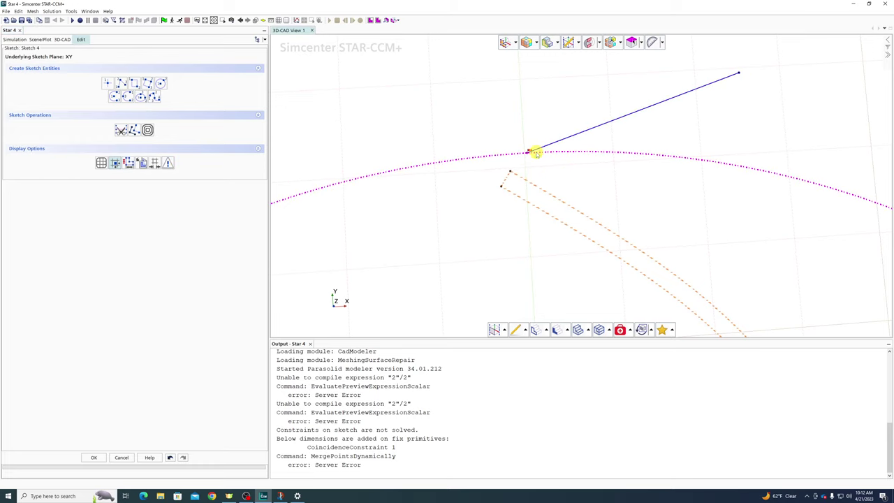
pyautogui.rightClick(536, 153)
pyautogui.click(573, 177)
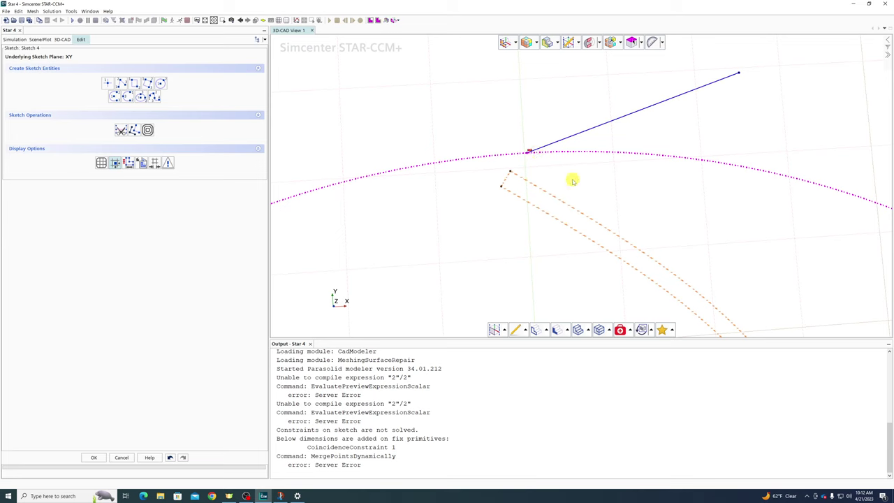
pyautogui.click(482, 264)
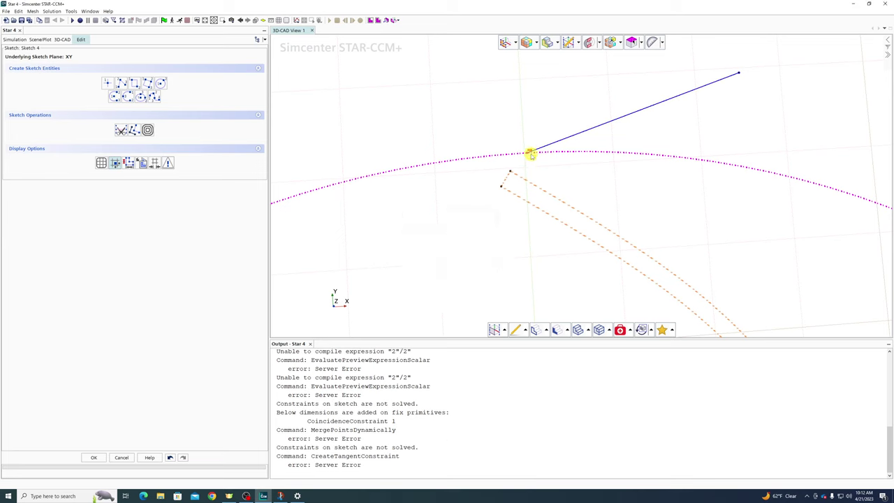
# Move the line's start along the projected circle to about X -0.0021 m, Y 0.0252 m and retry the tangent constraint
pyautogui.moveTo(528, 153); pyautogui.dragTo(423, 164)
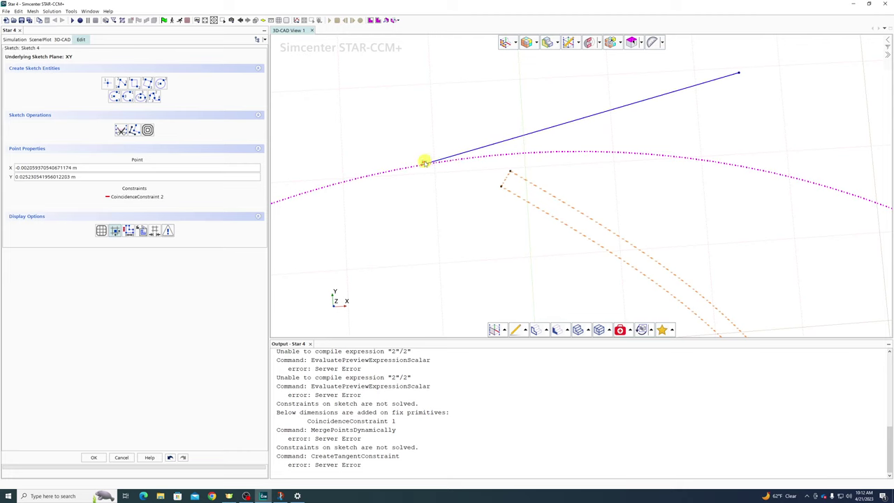
pyautogui.click(425, 163)
pyautogui.click(421, 165)
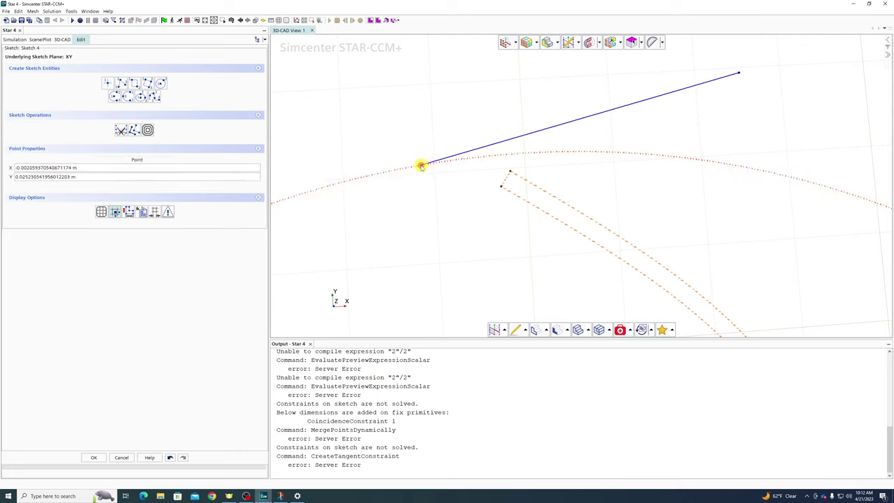
pyautogui.keyDown('ctrl'); pyautogui.click(555, 151); pyautogui.keyUp('ctrl')
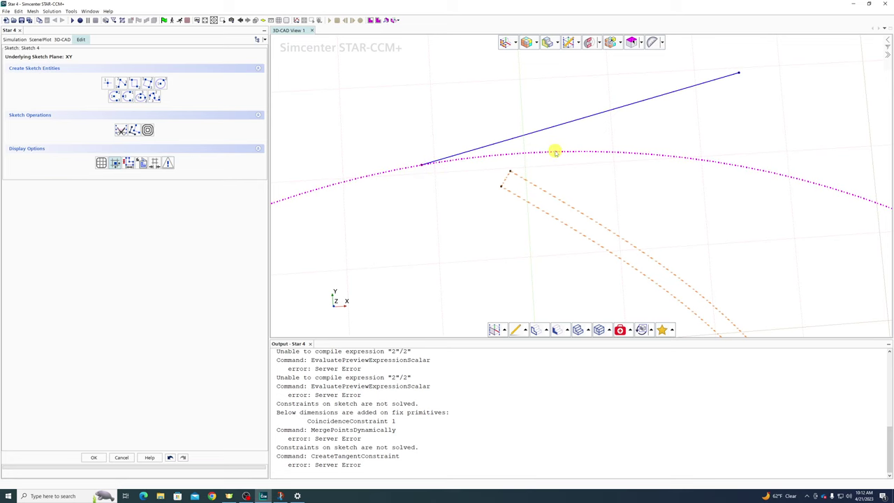
pyautogui.rightClick(555, 152)
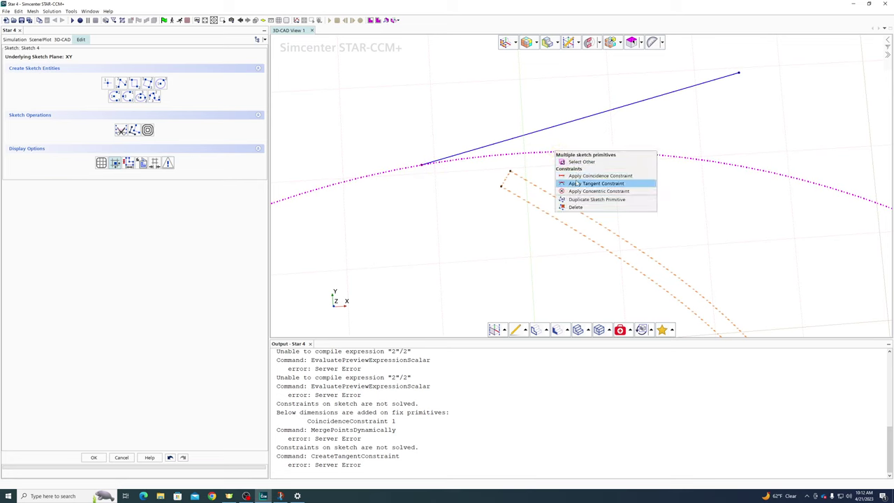
pyautogui.click(577, 183)
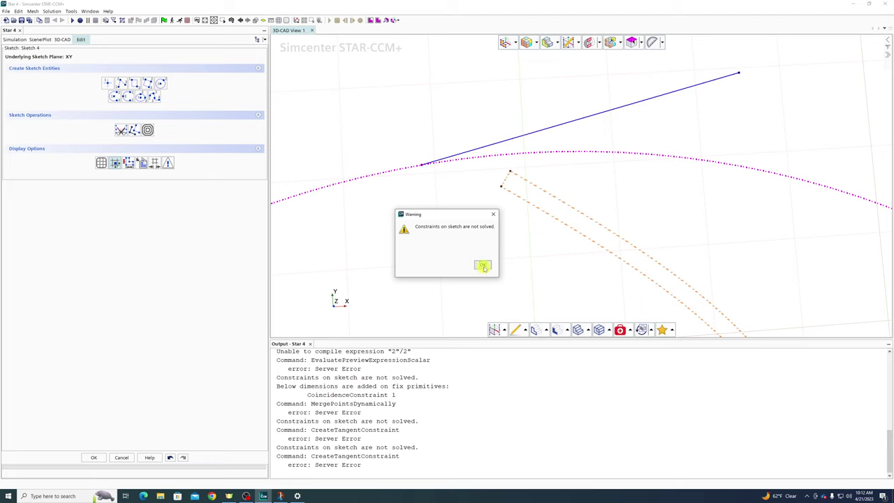
pyautogui.click(483, 266)
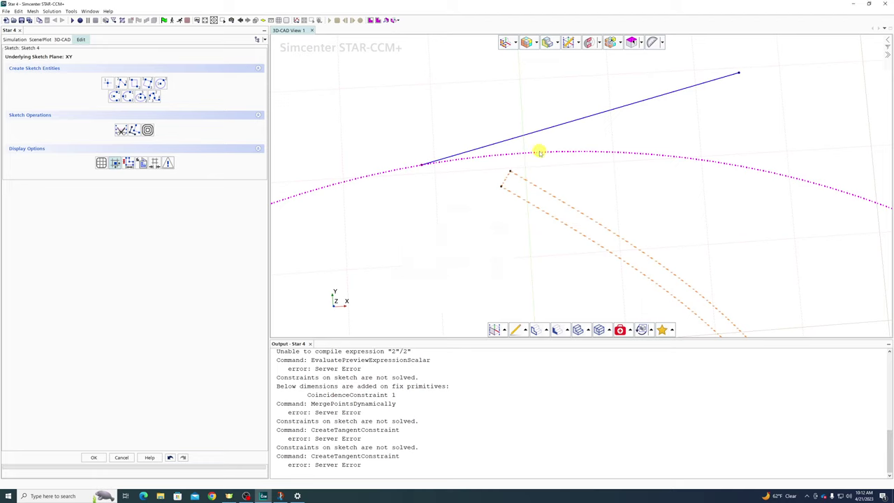
# Constrain the line horizontal and move its start just outside the projected circle, at about X -0.00027 m, Y 0.0257 m
pyautogui.click(536, 130)
pyautogui.rightClick(536, 131)
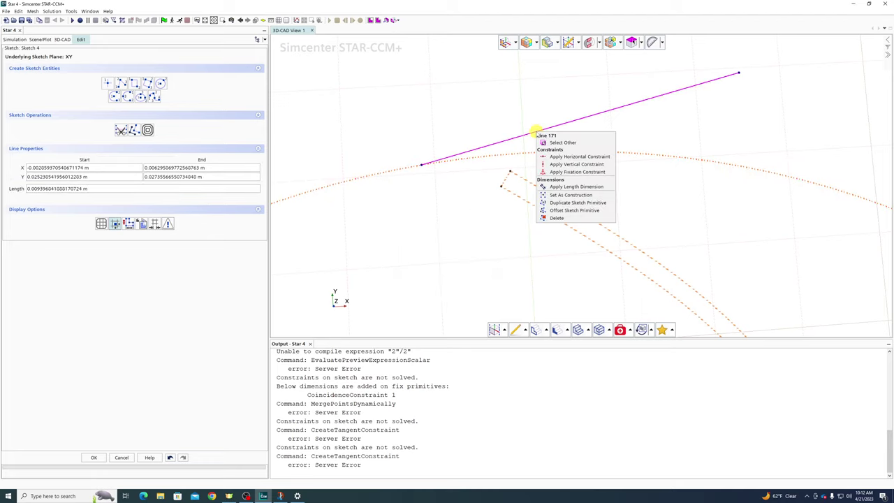
pyautogui.click(571, 157)
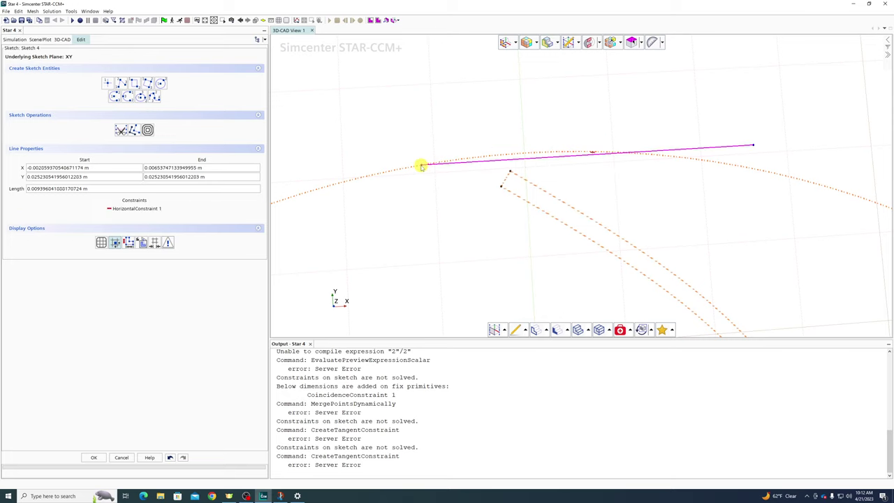
pyautogui.moveTo(422, 165); pyautogui.dragTo(514, 142)
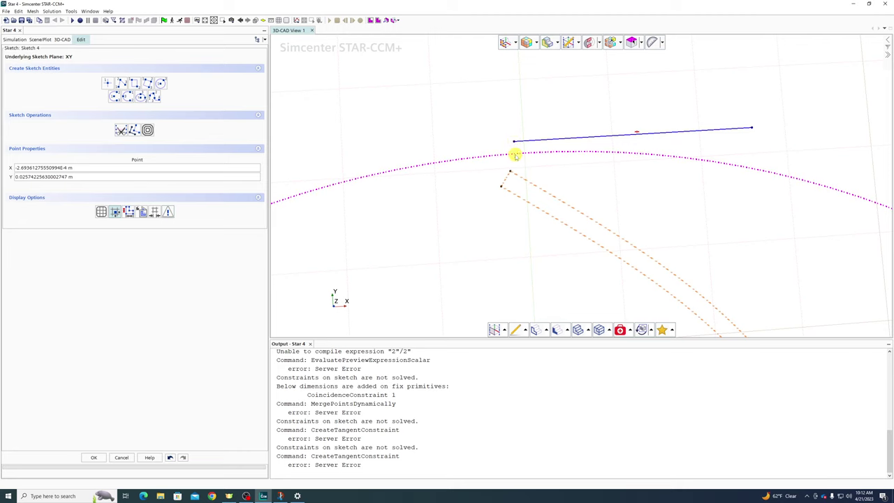
pyautogui.click(515, 155)
pyautogui.click(514, 142)
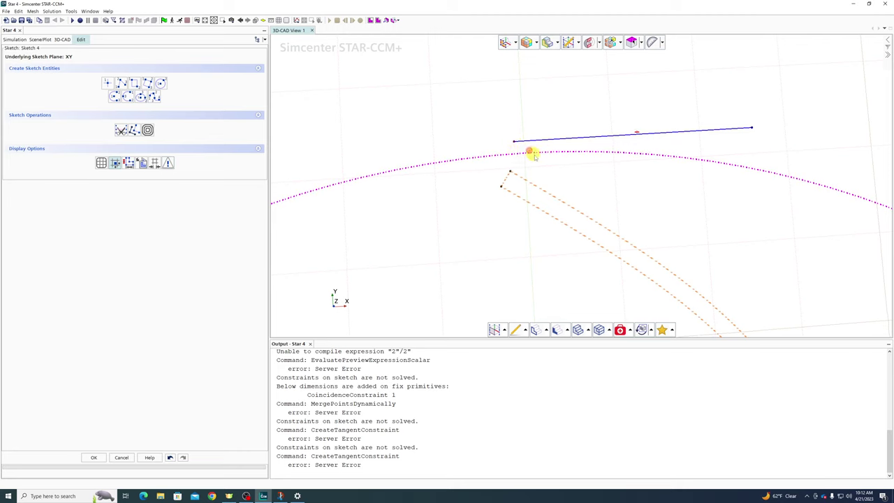
# Apply a tangent constraint between the horizontal line and the projected outer circle
pyautogui.click(545, 153)
pyautogui.keyDown('ctrl'); pyautogui.click(546, 140); pyautogui.keyUp('ctrl')
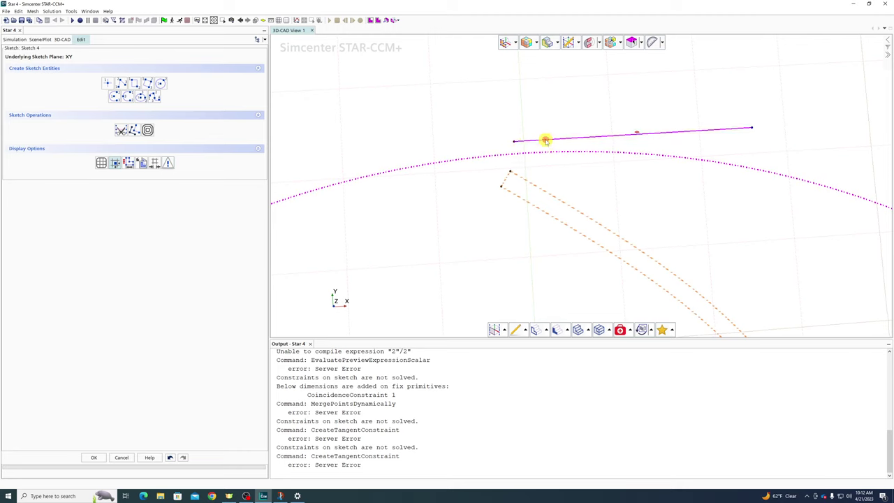
pyautogui.rightClick(546, 140)
pyautogui.click(591, 165)
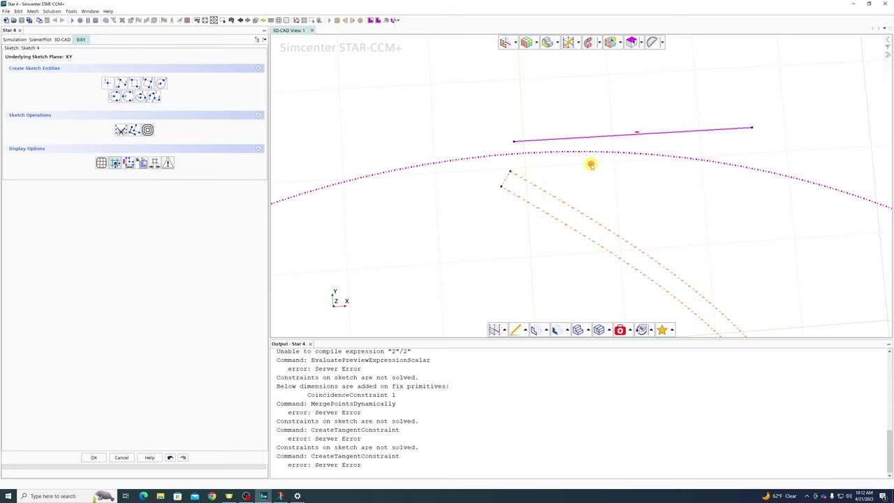
pyautogui.scroll(-3, 521, 165)
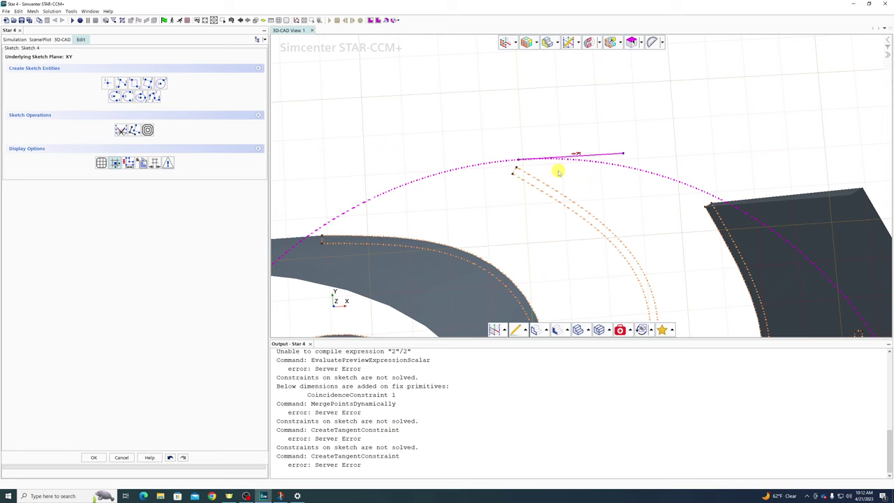
pyautogui.scroll(-5, 565, 167)
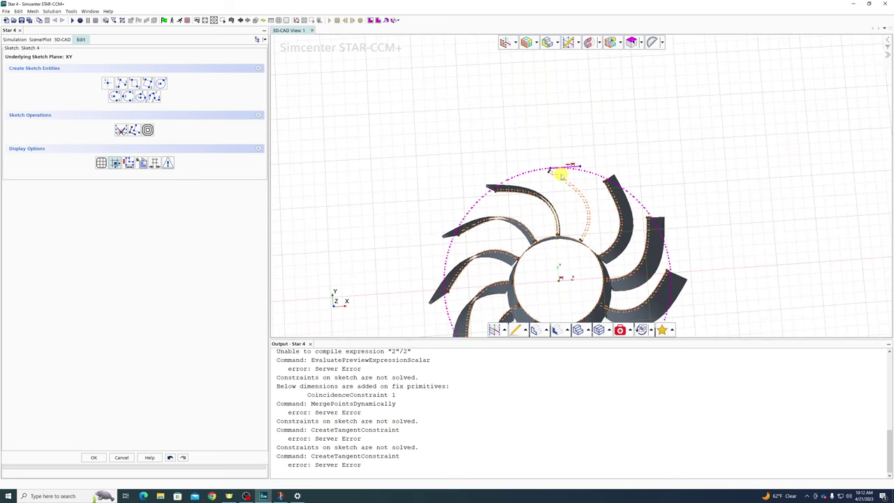
# Stretch the tangent line's free end outward to about X 0.0397 m
pyautogui.moveTo(579, 168)
pyautogui.mouseDown()
pyautogui.moveTo(670, 170)
pyautogui.moveTo(855, 152)
pyautogui.mouseUp()
pyautogui.scroll(-3, 451, 204)
pyautogui.scroll(-2, 447, 207)
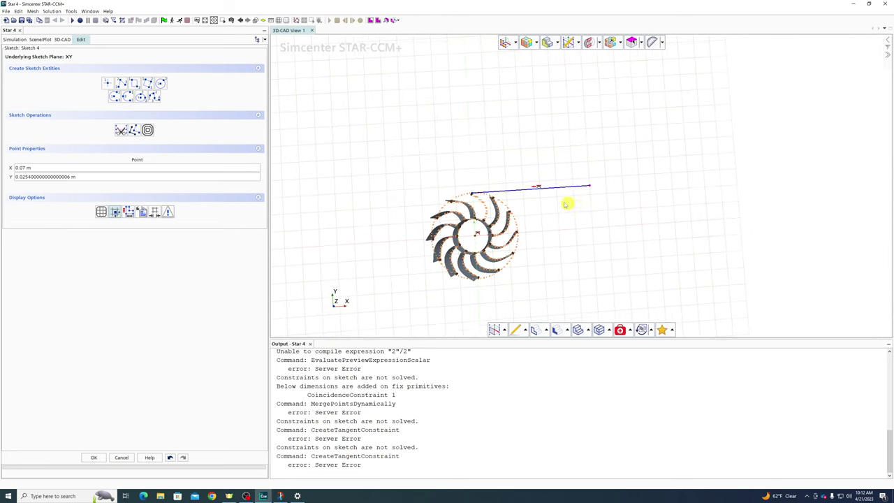
pyautogui.scroll(3, 567, 202)
pyautogui.moveTo(605, 174); pyautogui.dragTo(516, 177)
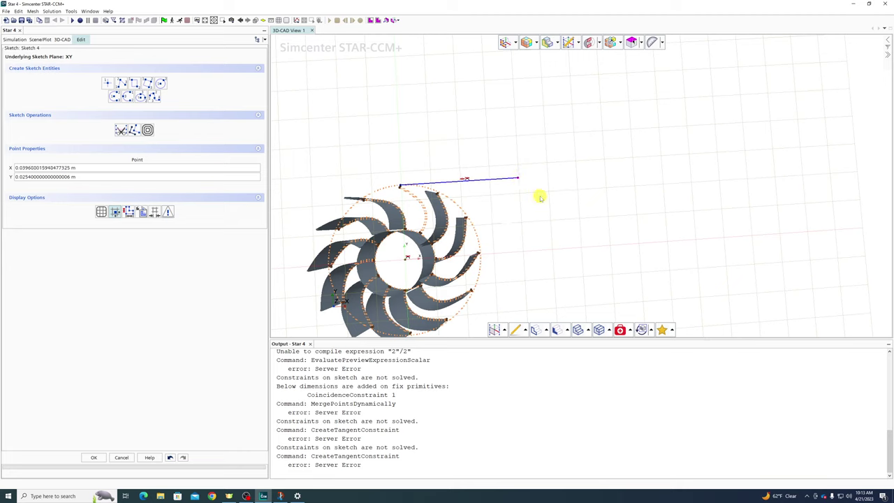
# Draw a second line about 0.02 m long outward from the projected circle at about X 0.0206 m, Y 0.0141 m, and constrain it horizontal
pyautogui.click(120, 84)
pyautogui.scroll(4, 465, 180)
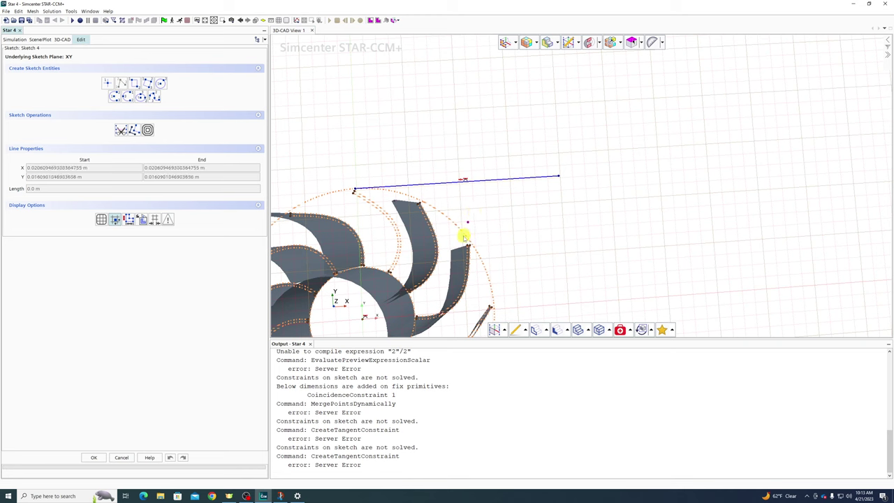
pyautogui.scroll(2, 467, 233)
pyautogui.click(466, 234)
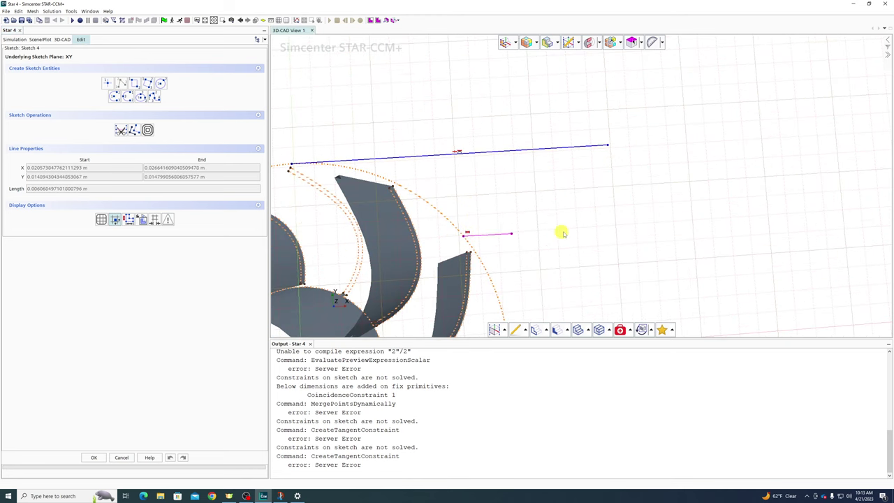
pyautogui.click(622, 213)
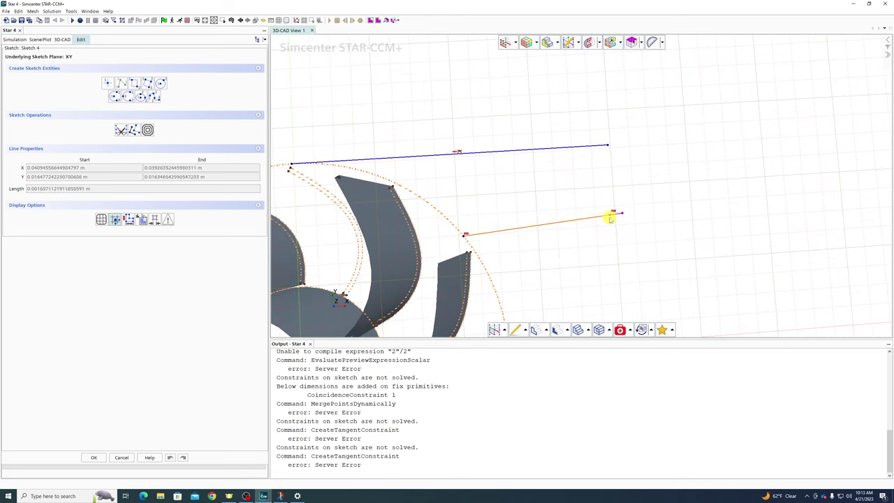
pyautogui.click(609, 216)
pyautogui.rightClick(607, 215)
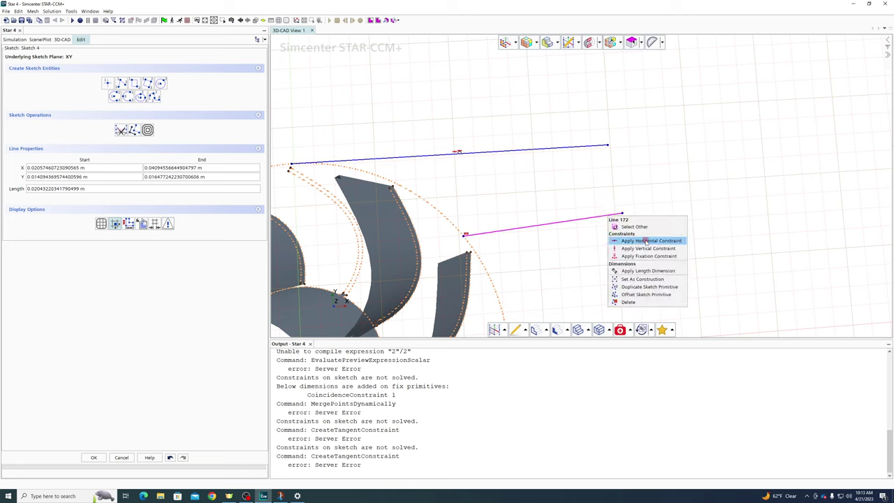
pyautogui.click(636, 242)
# Connect the outer ends of the two horizontal lines with a line and constrain it vertical
pyautogui.click(108, 81)
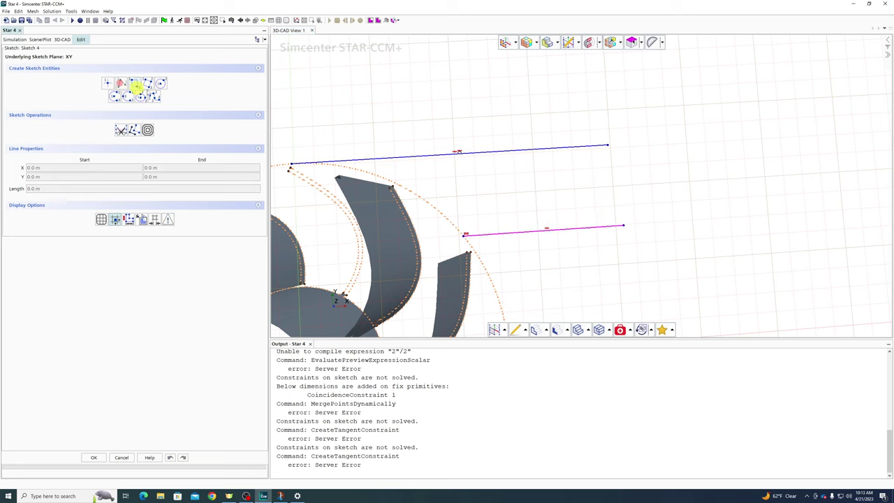
pyautogui.click(608, 146)
pyautogui.click(623, 225)
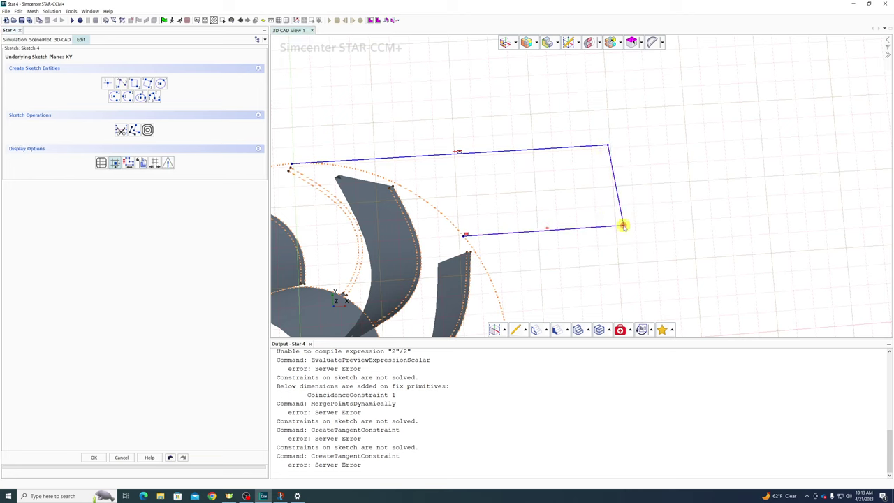
pyautogui.rightClick(619, 214)
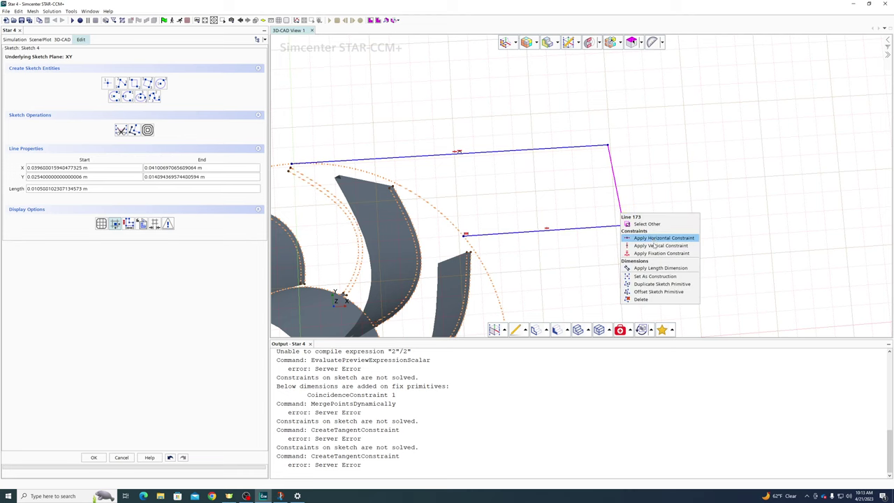
pyautogui.click(652, 241)
pyautogui.click(588, 196)
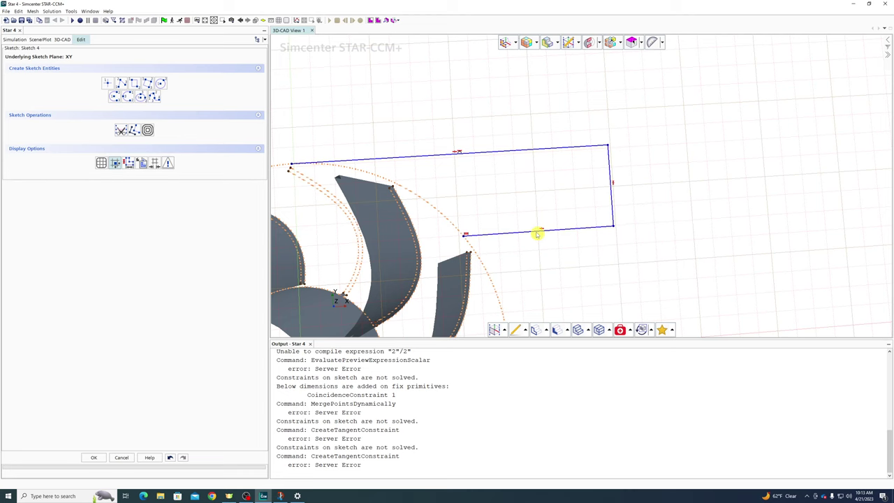
pyautogui.scroll(-2, 512, 217)
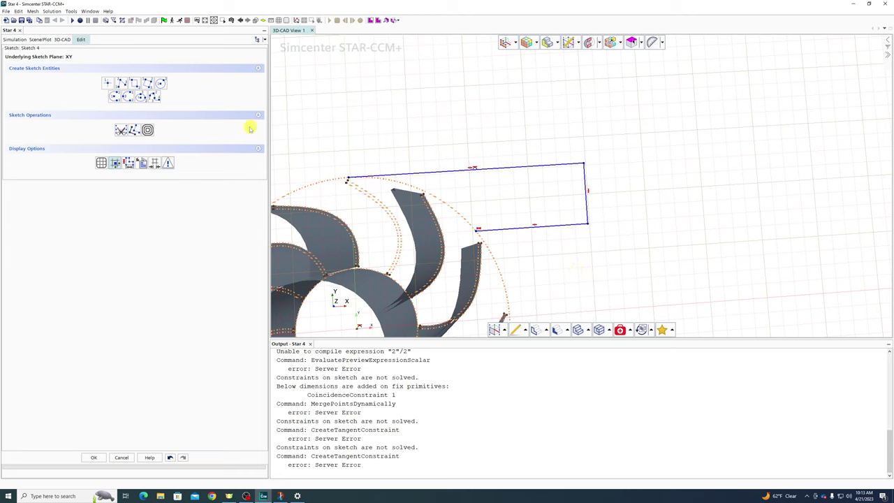
pyautogui.click(505, 228)
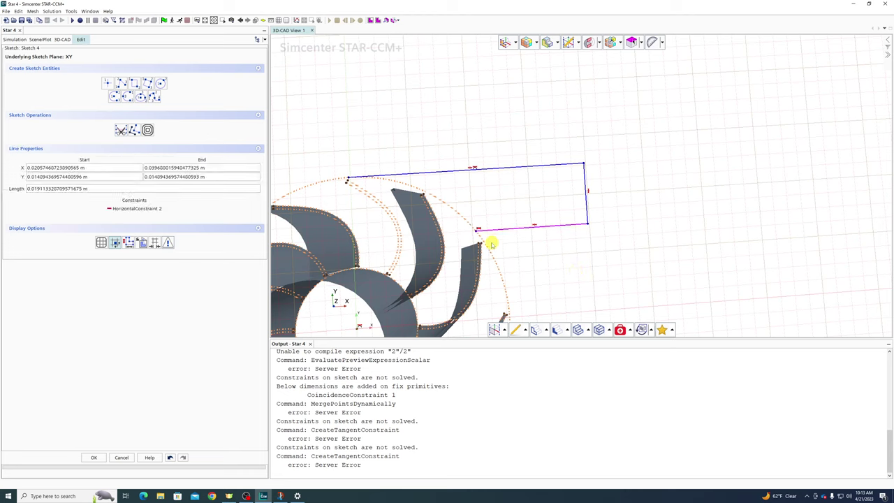
pyautogui.keyDown('ctrl'); pyautogui.click(492, 244); pyautogui.keyUp('ctrl')
pyautogui.rightClick(489, 245)
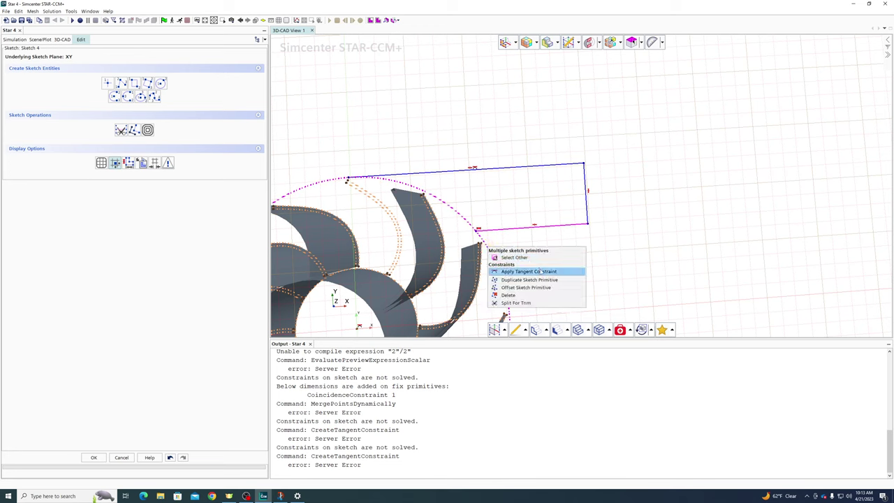
pyautogui.click(489, 231)
pyautogui.rightClick(489, 230)
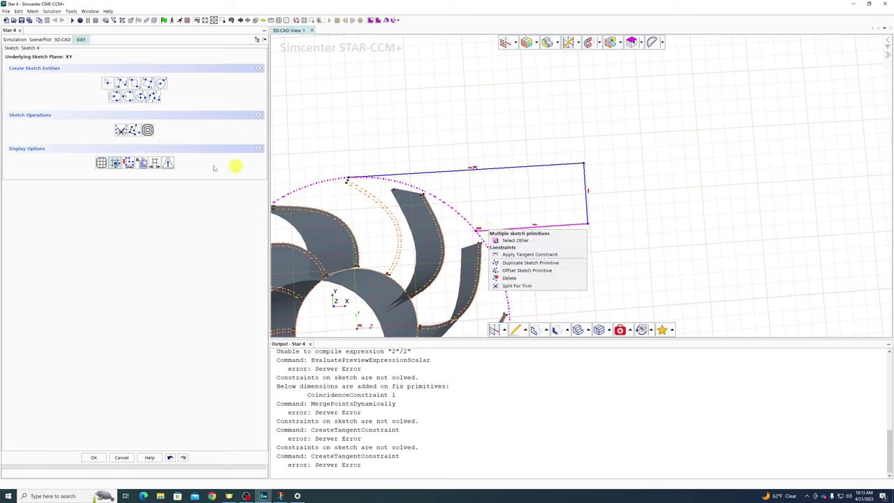
# Draw a three-point arc of about 0.0036 m radius from the lower horizontal line at about X 0.0264 m to the projected outer circle
pyautogui.click(162, 83)
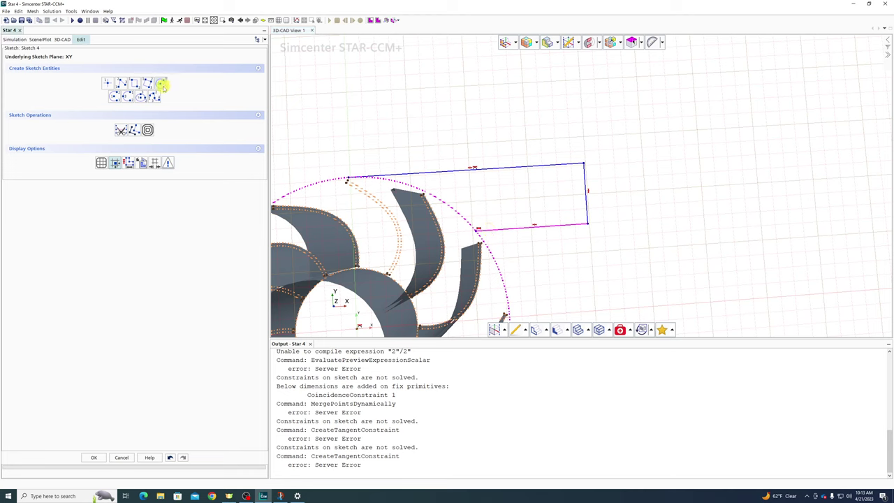
pyautogui.click(116, 97)
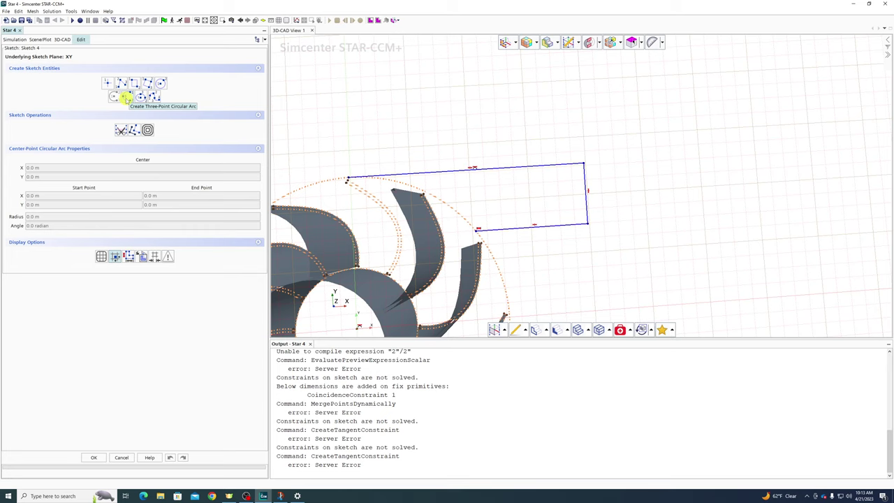
pyautogui.click(126, 97)
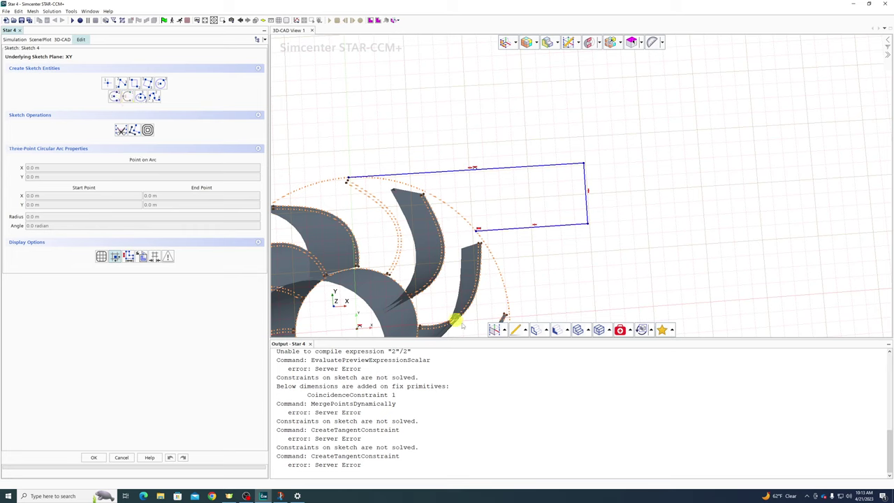
pyautogui.click(512, 230)
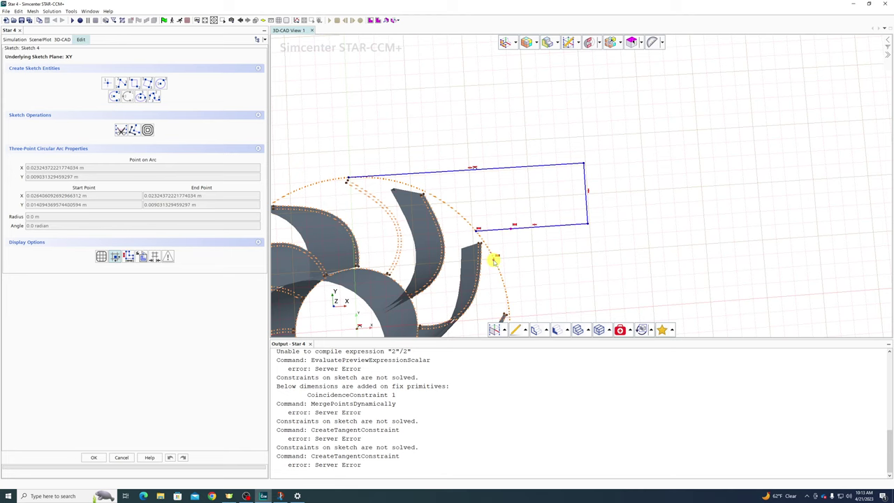
pyautogui.scroll(3, 495, 262)
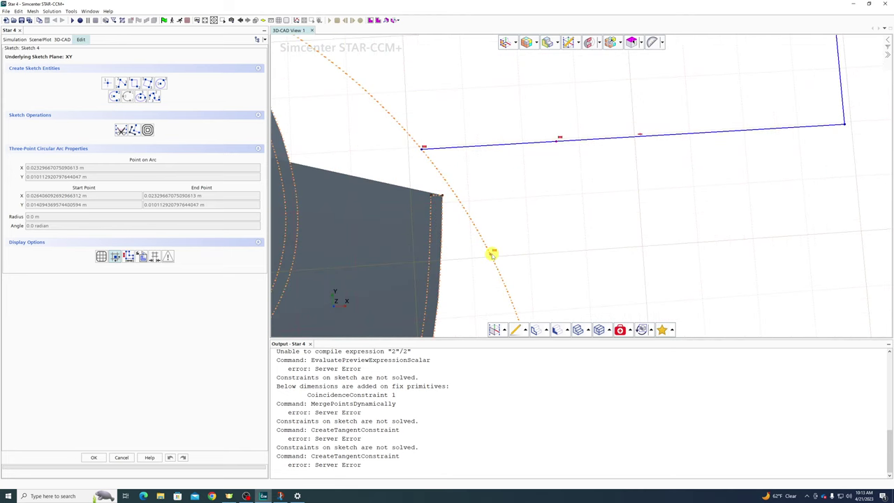
pyautogui.click(494, 252)
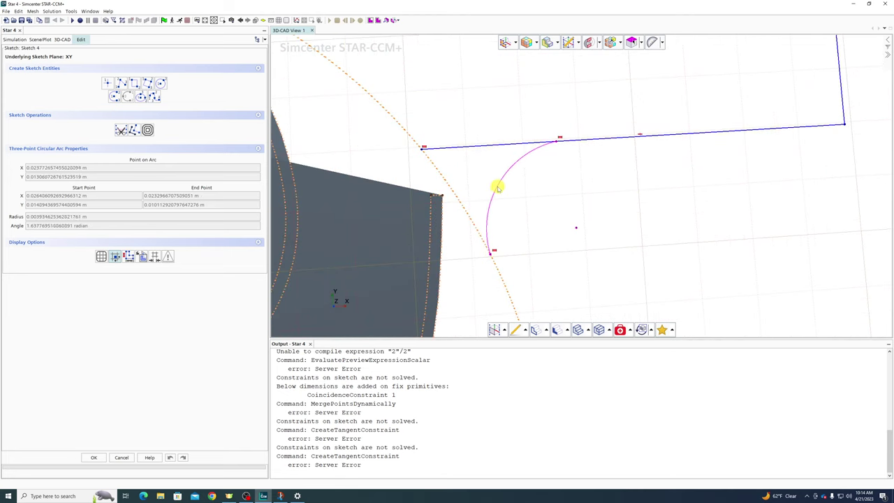
pyautogui.click(496, 186)
# Apply a tangent constraint between the new arc and the lower horizontal line
pyautogui.click(501, 176)
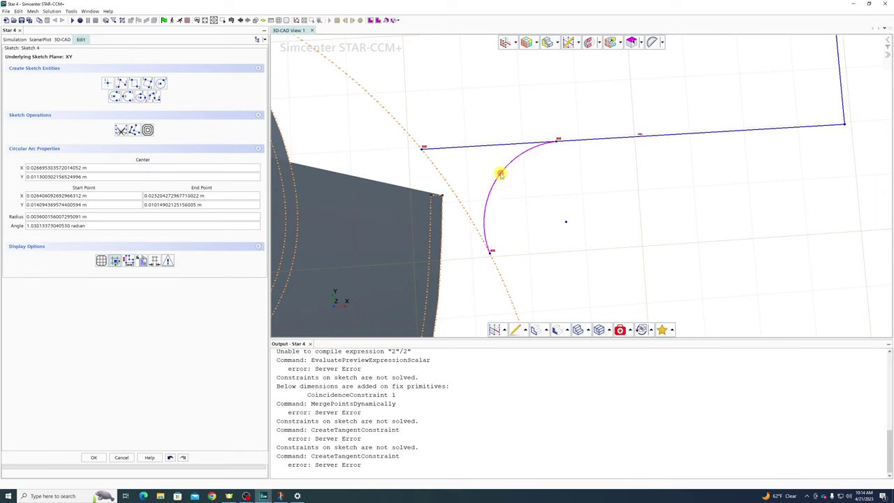
pyautogui.keyDown('ctrl'); pyautogui.click(580, 140); pyautogui.keyUp('ctrl')
pyautogui.rightClick(580, 140)
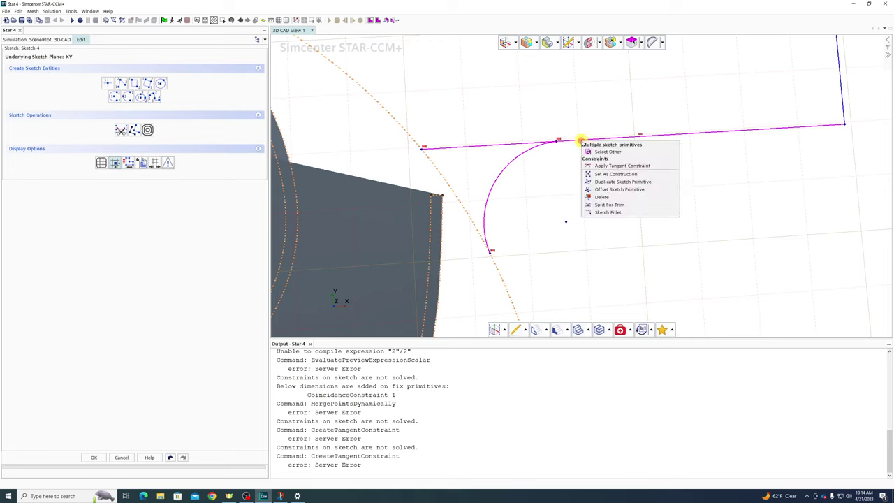
pyautogui.click(616, 166)
# Constrain the arc tangent to the projected outer circle and trim the horizontal line's leftover piece between the circle and the arc
pyautogui.click(485, 204)
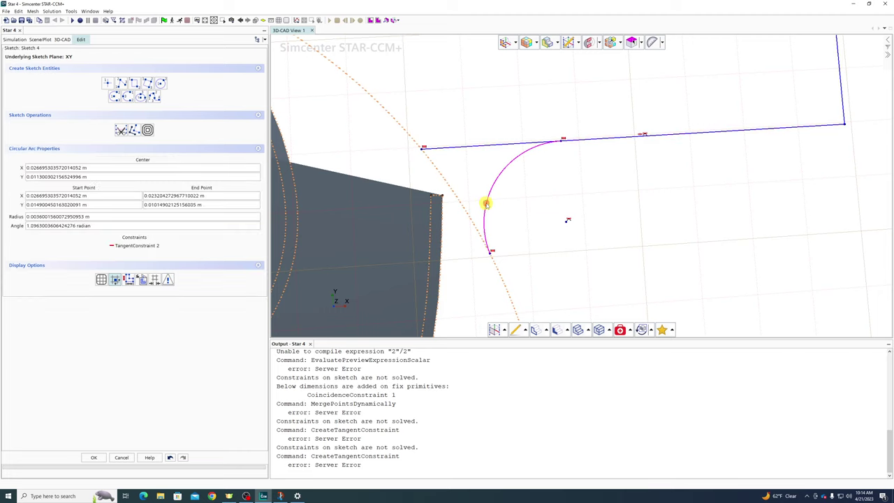
pyautogui.keyDown('ctrl'); pyautogui.click(463, 211); pyautogui.keyUp('ctrl')
pyautogui.rightClick(463, 211)
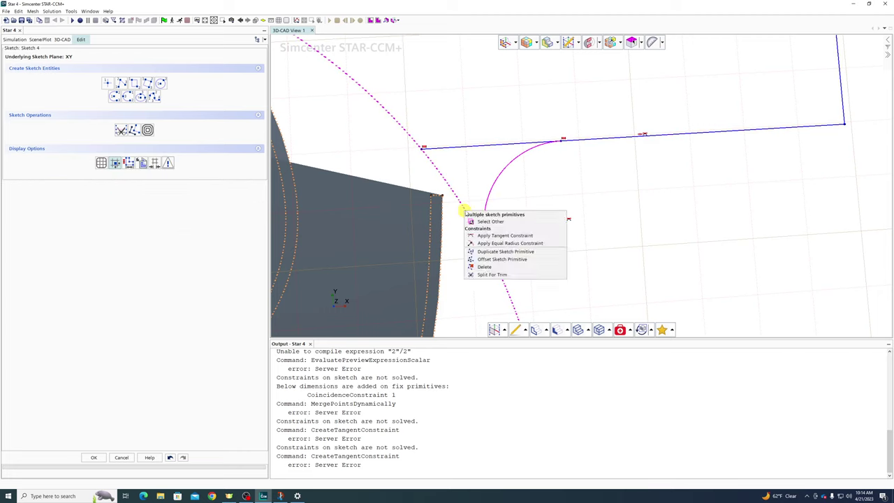
pyautogui.click(482, 236)
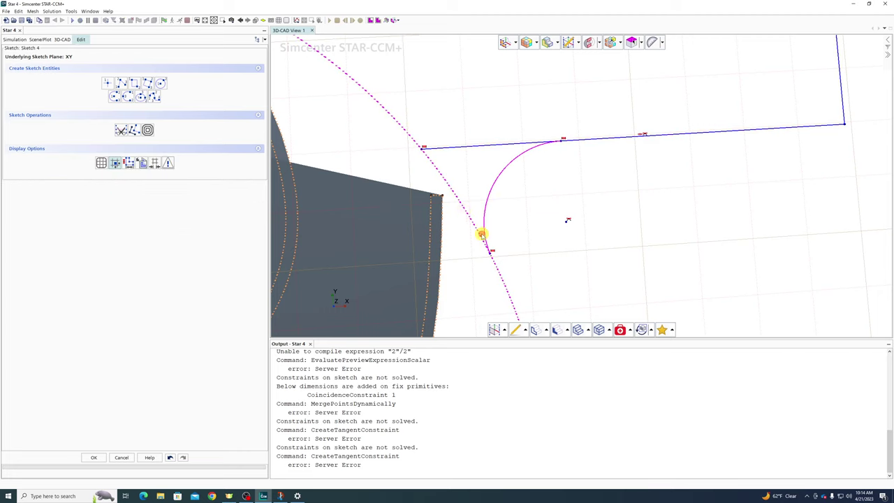
pyautogui.click(121, 131)
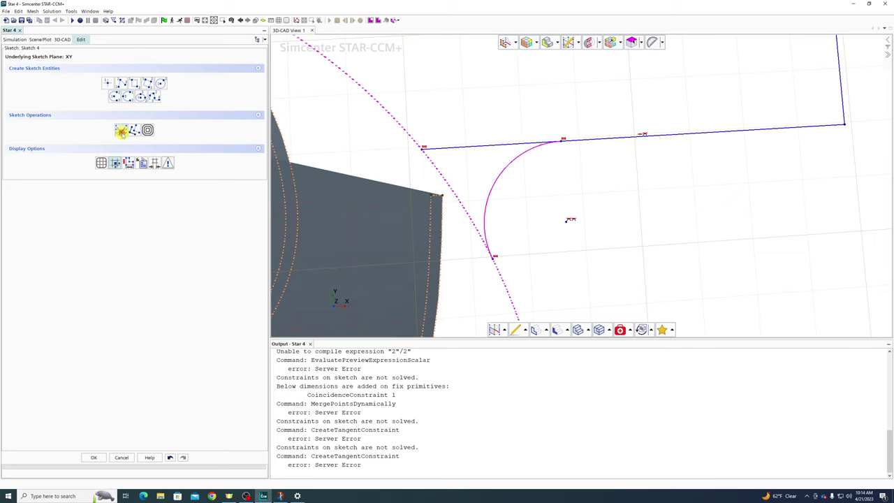
pyautogui.click(503, 148)
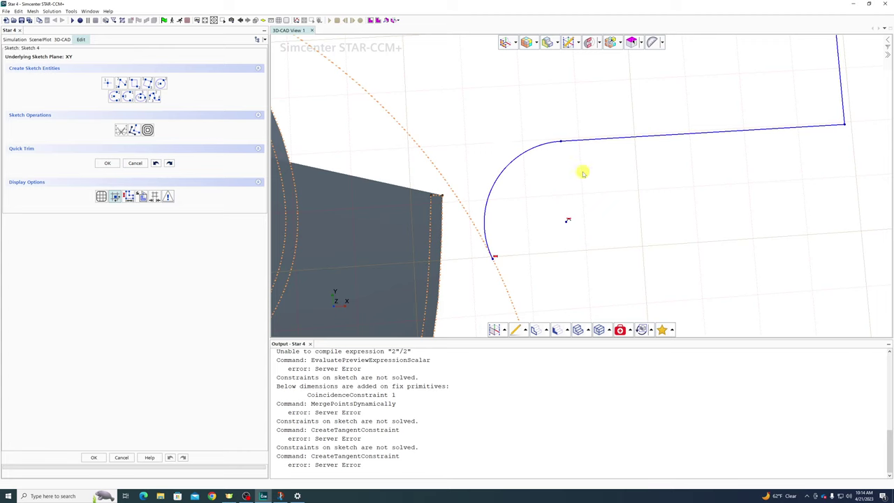
# Try to dimension the arc's radius at 0.004 m as an exposed parameter named Fan Corner Radius
pyautogui.rightClick(523, 154)
pyautogui.click(552, 193)
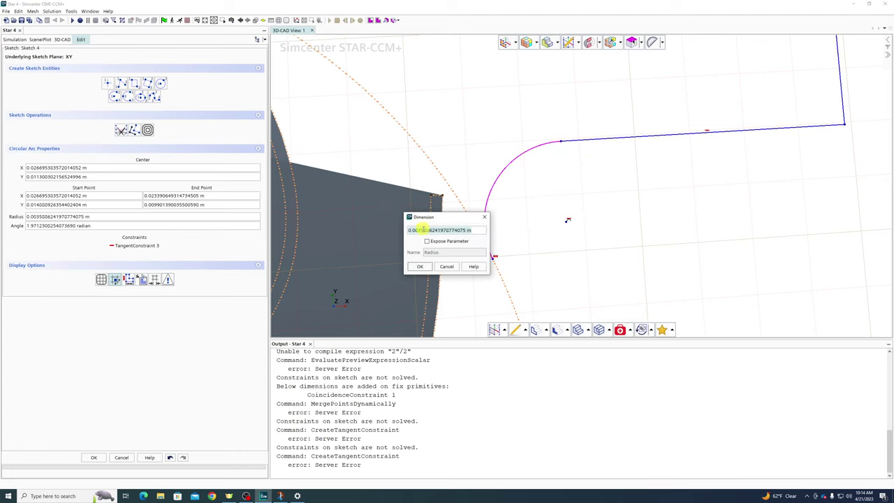
pyautogui.click(426, 241)
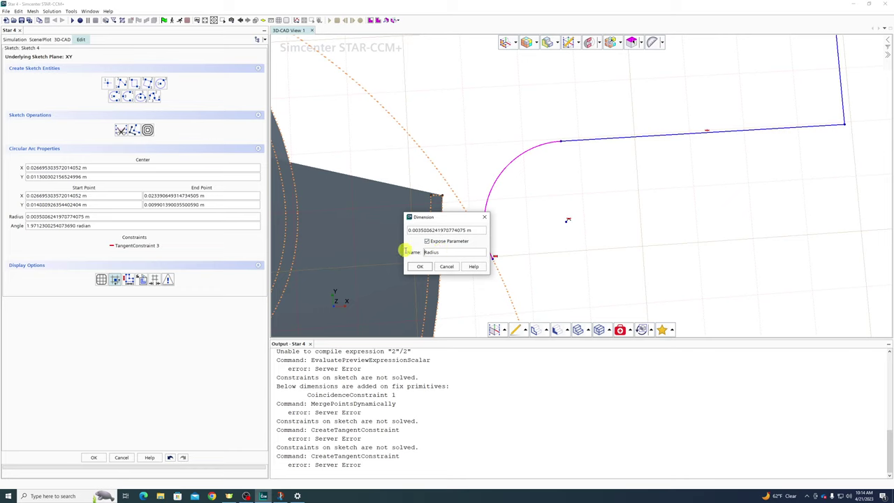
pyautogui.doubleClick(467, 253)
pyautogui.tripleClick(479, 229)
pyautogui.write('0.004')
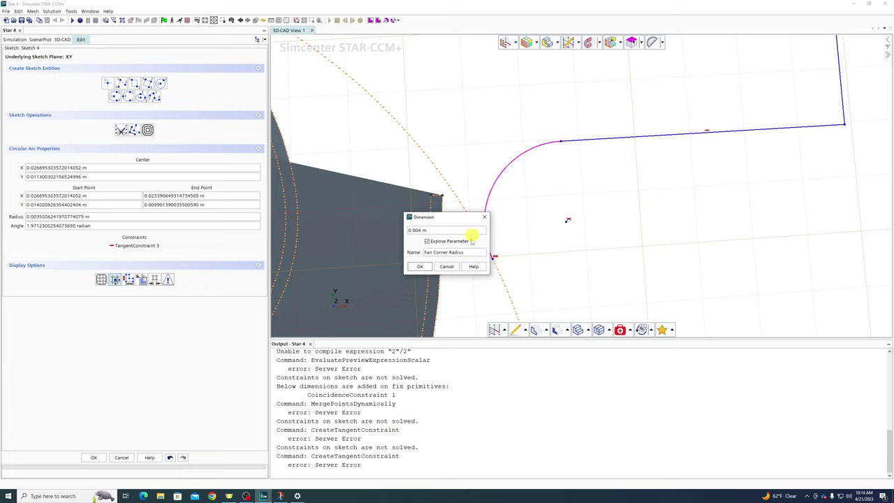
pyautogui.click(420, 266)
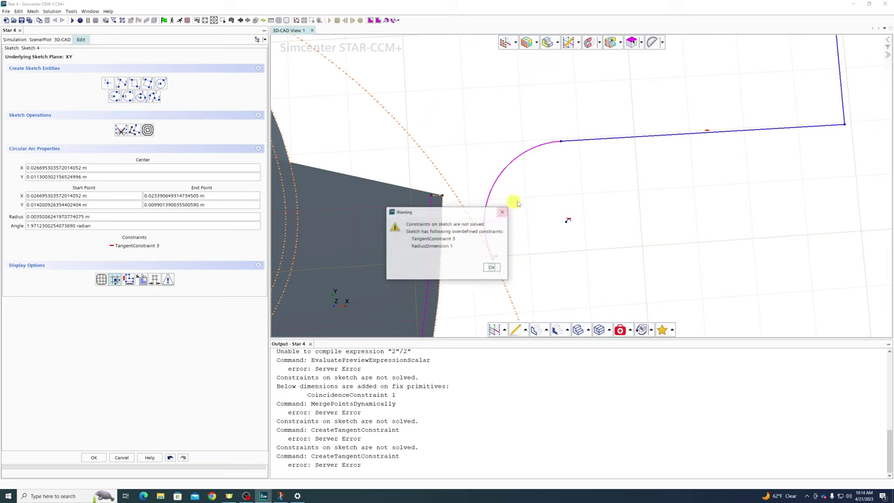
pyautogui.click(494, 268)
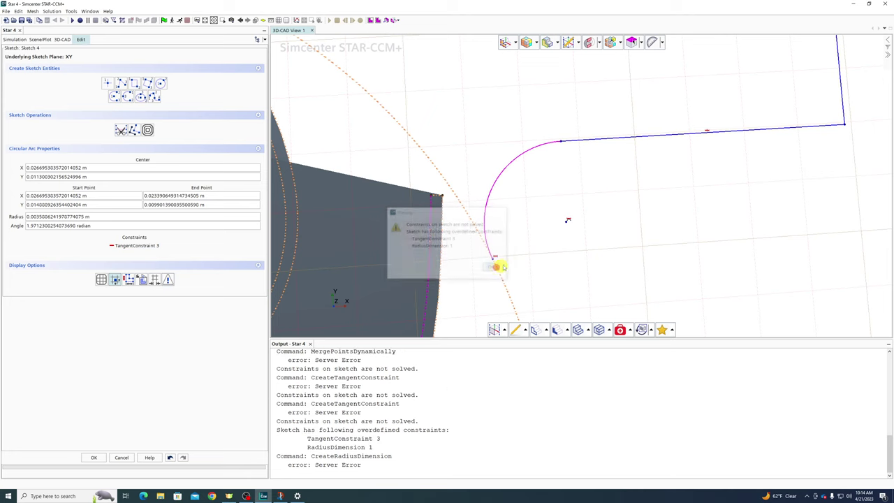
# Shift the junction of the arc and lower line outward, and reapply the tangent constraint between the two
pyautogui.click(567, 222)
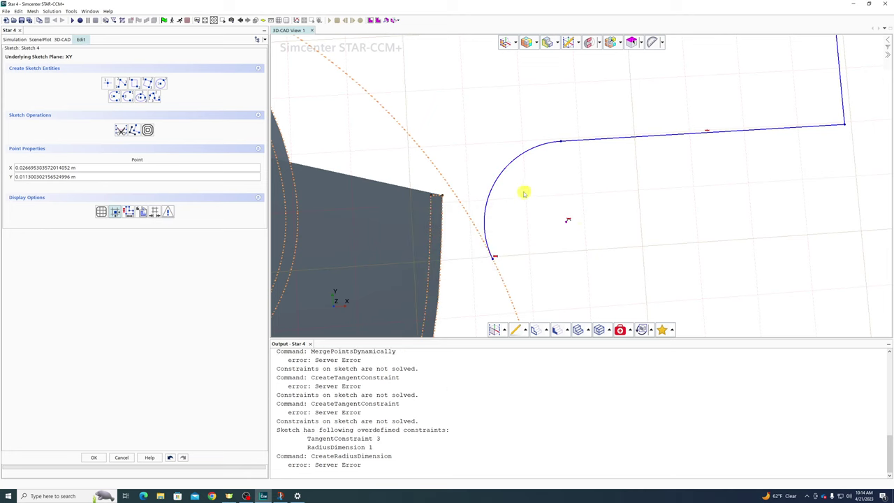
pyautogui.moveTo(563, 142); pyautogui.dragTo(595, 142)
pyautogui.click(591, 144)
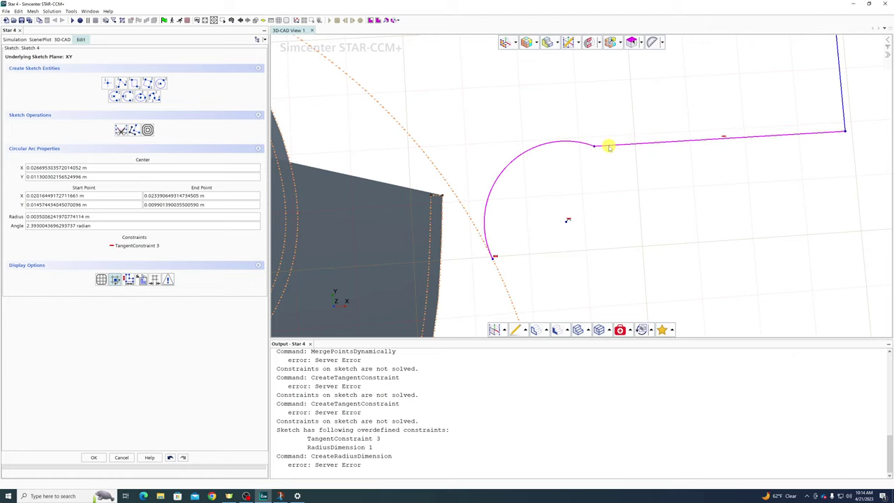
pyautogui.keyDown('ctrl'); pyautogui.click(608, 146); pyautogui.keyUp('ctrl')
pyautogui.rightClick(609, 146)
pyautogui.click(629, 171)
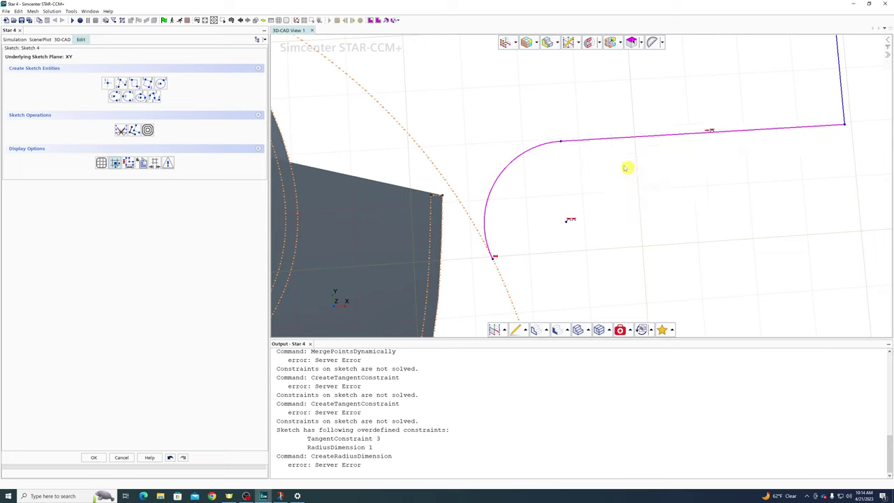
# Examine the arc's end points and its tangent and coincidence constraints
pyautogui.click(536, 148)
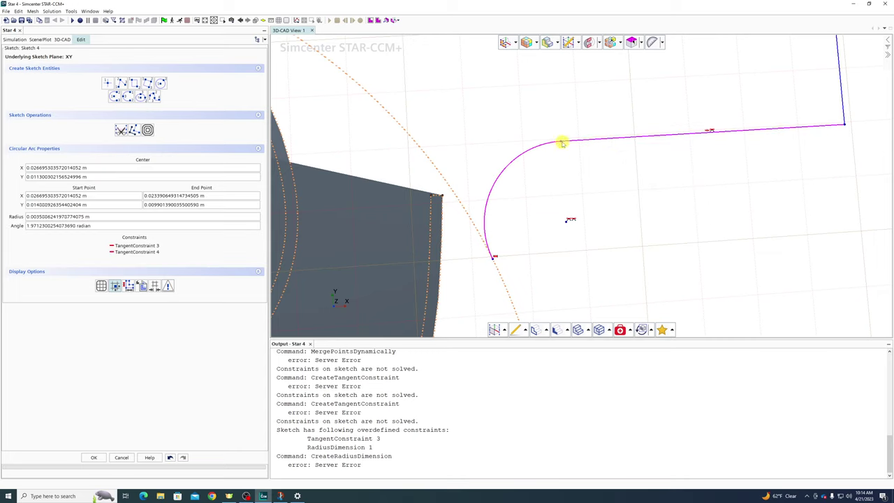
pyautogui.click(562, 141)
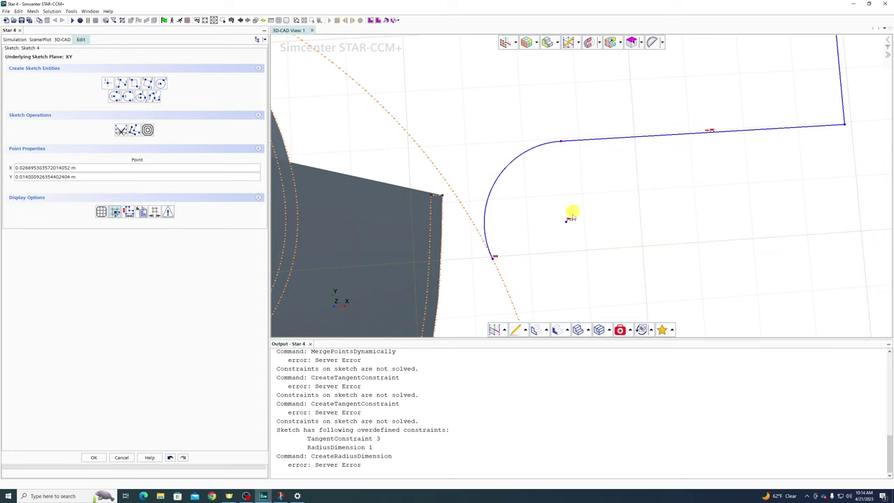
pyautogui.click(571, 216)
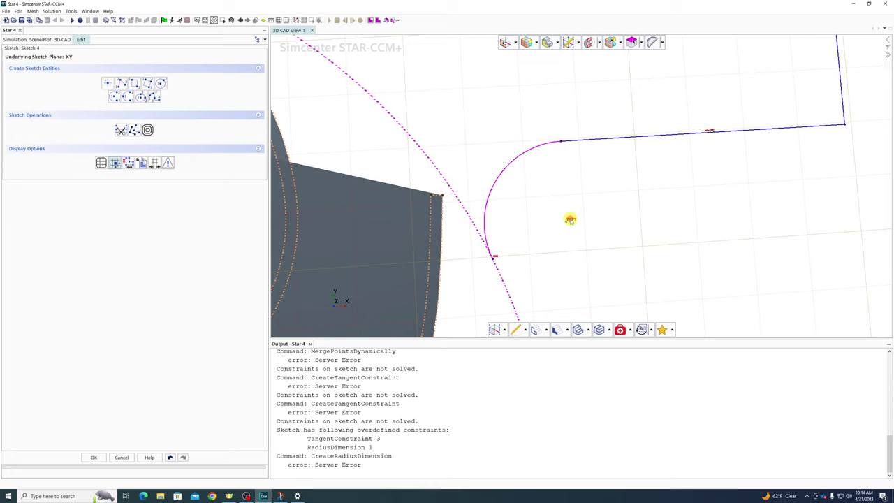
pyautogui.click(529, 151)
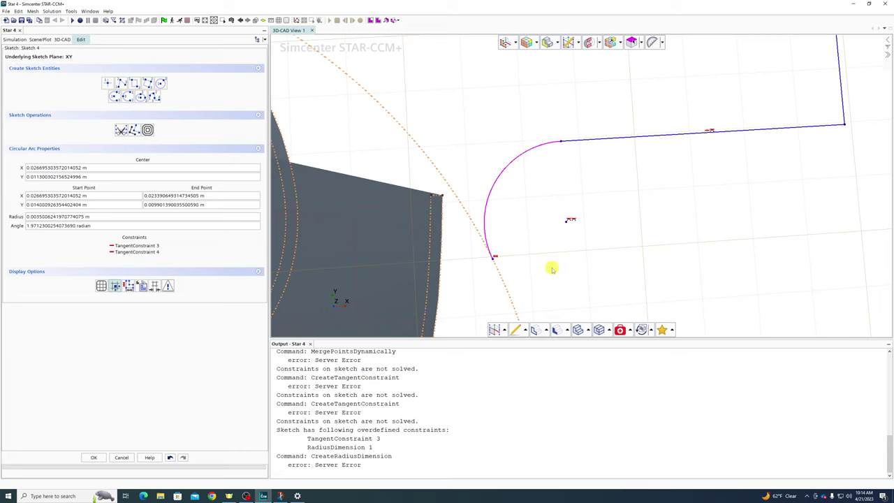
pyautogui.scroll(-1, 496, 258)
pyautogui.scroll(-1, 585, 215)
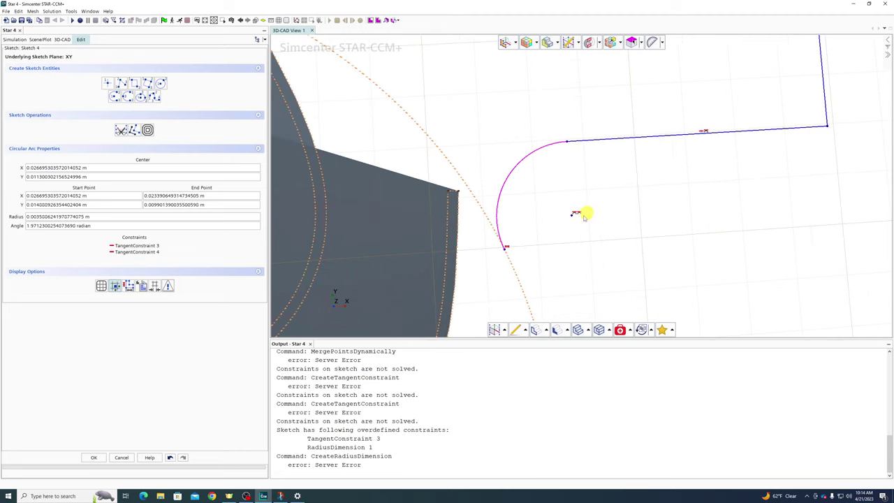
pyautogui.click(507, 247)
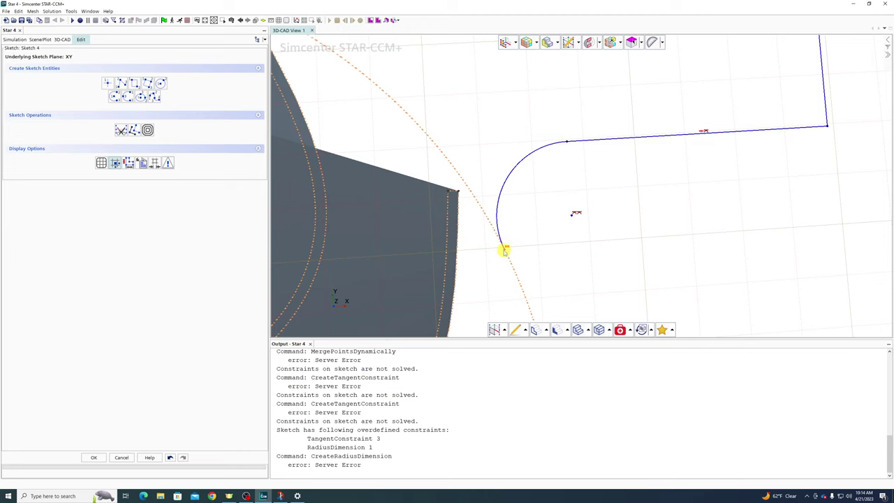
pyautogui.click(505, 250)
pyautogui.moveTo(546, 233); pyautogui.dragTo(577, 231)
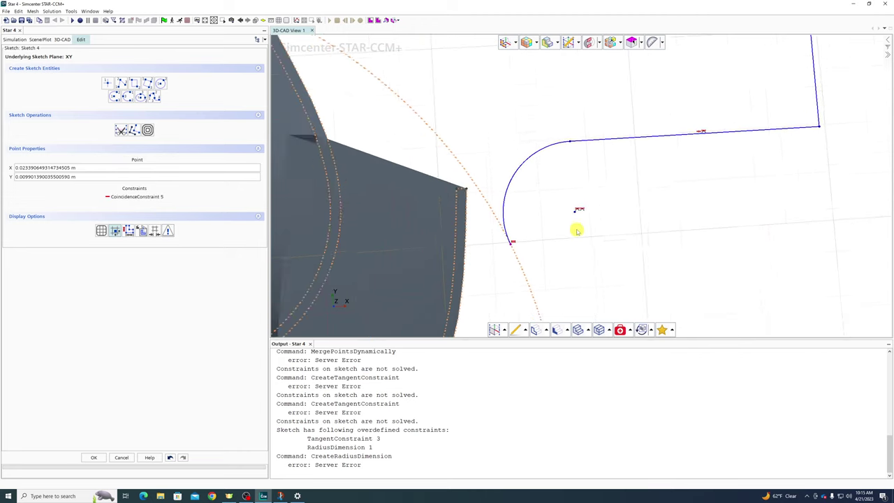
# Try to dimension the outlet's vertical line at 0.012 m as an exposed parameter named Fan Outlet Height
pyautogui.scroll(-3, 577, 230)
pyautogui.click(699, 129)
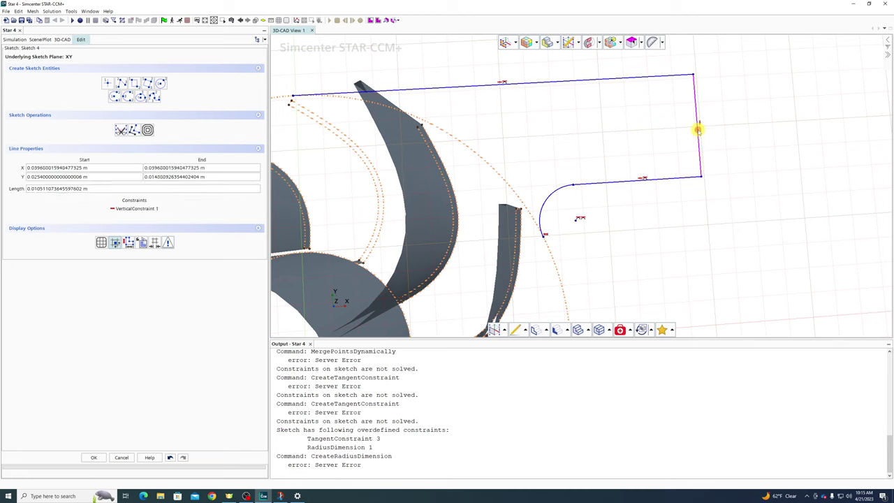
pyautogui.rightClick(699, 129)
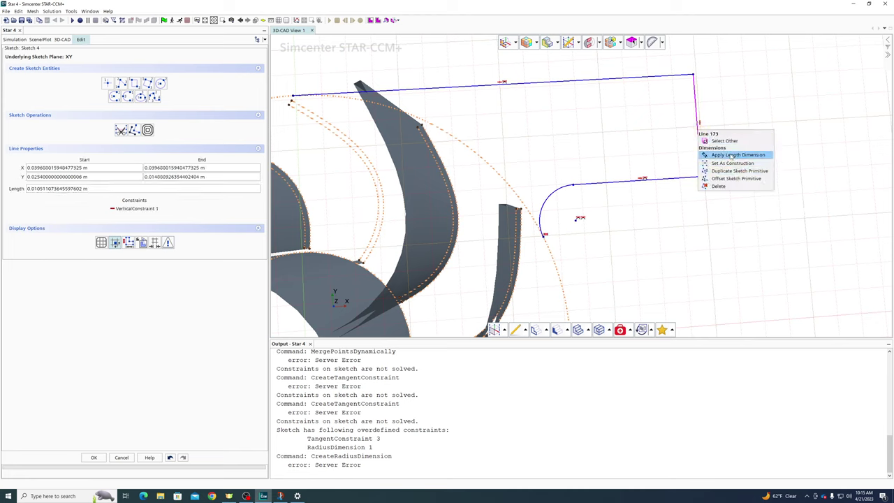
pyautogui.click(738, 154)
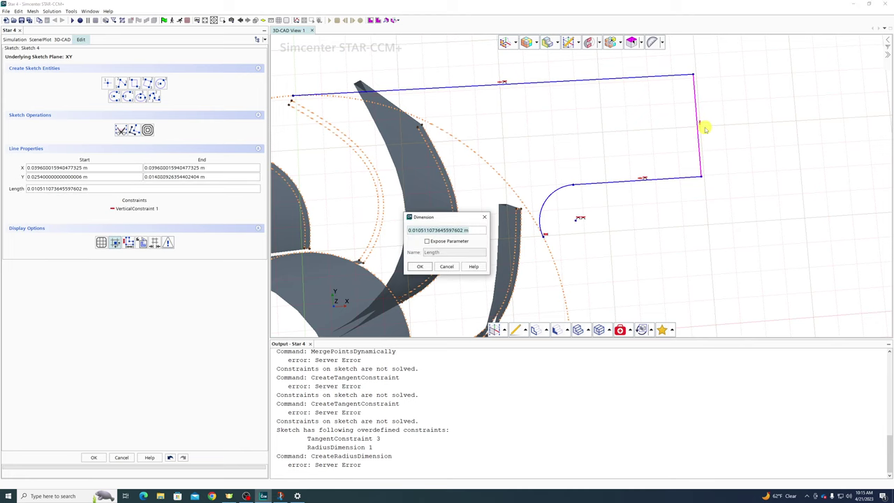
pyautogui.click(447, 241)
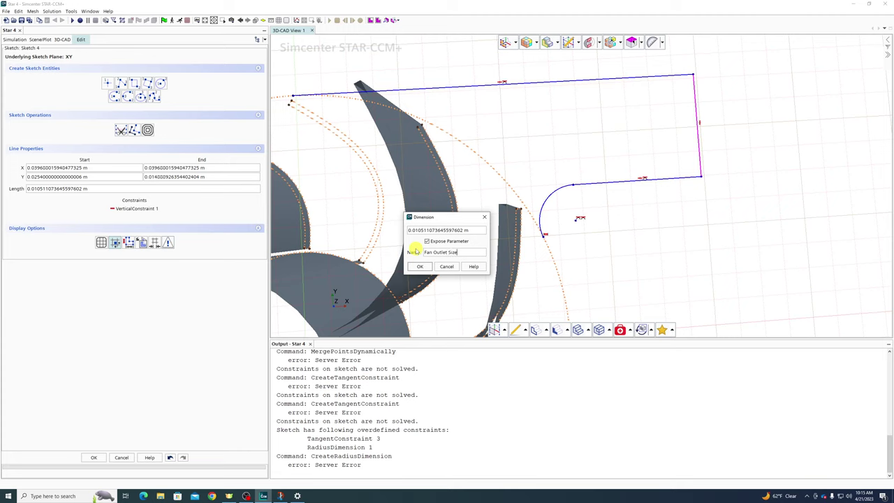
pyautogui.click(466, 251)
pyautogui.moveTo(466, 251); pyautogui.dragTo(433, 252)
pyautogui.press('BackSpace')
pyautogui.tripleClick(477, 231)
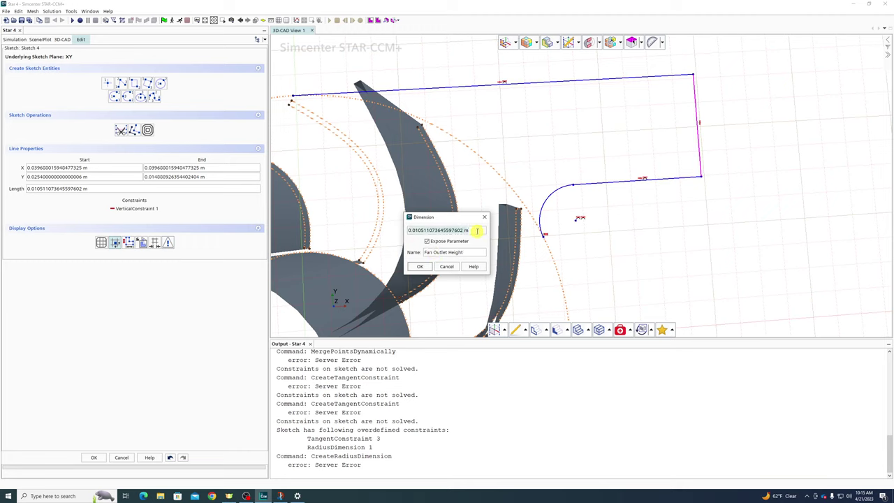
pyautogui.write('0.012')
pyautogui.click(420, 266)
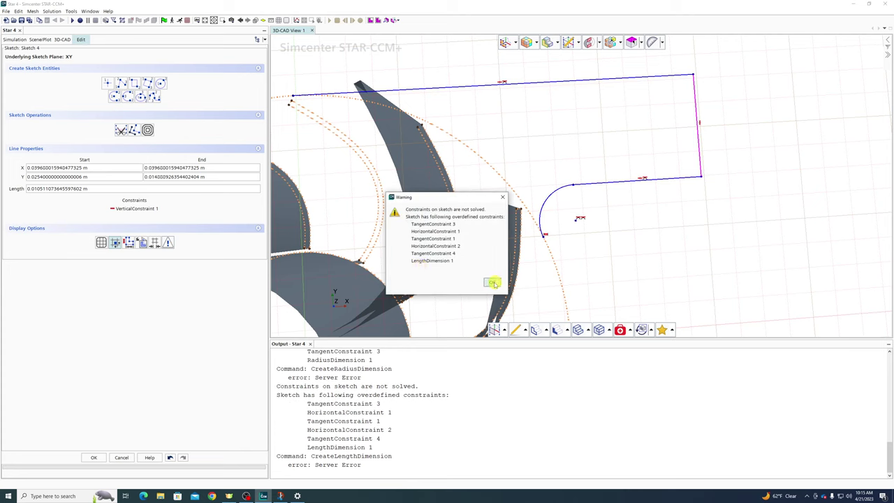
pyautogui.click(493, 283)
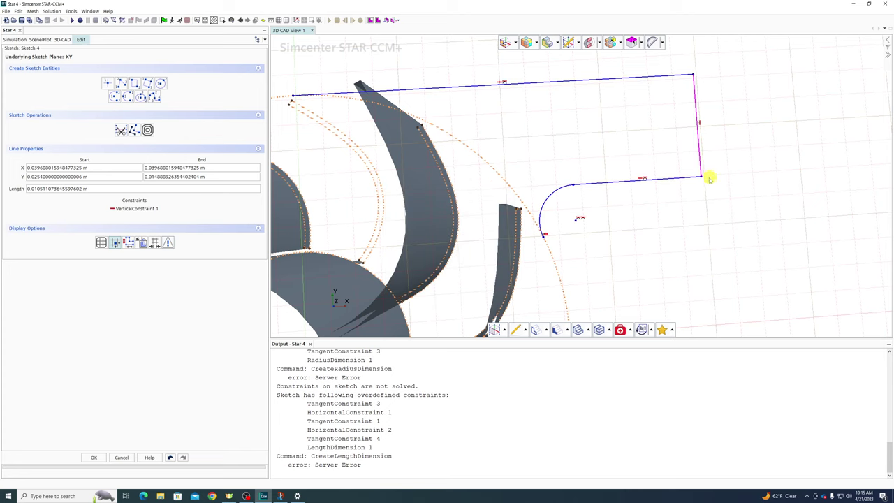
# Move the outlet outline's lower outer corner outward to about X 0.0414 m
pyautogui.moveTo(702, 176); pyautogui.dragTo(734, 200)
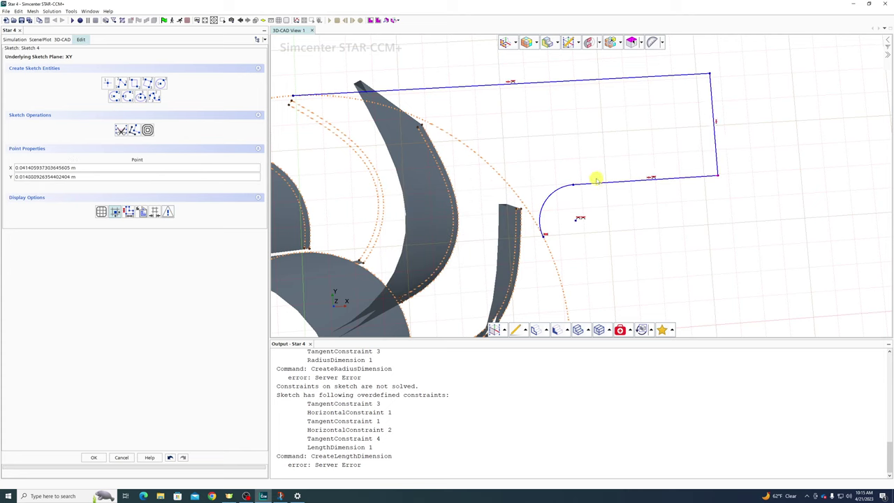
# Apply a coincidence constraint between the lower endpoint of the outlet's small arc and the fan's outer circle
pyautogui.click(574, 186)
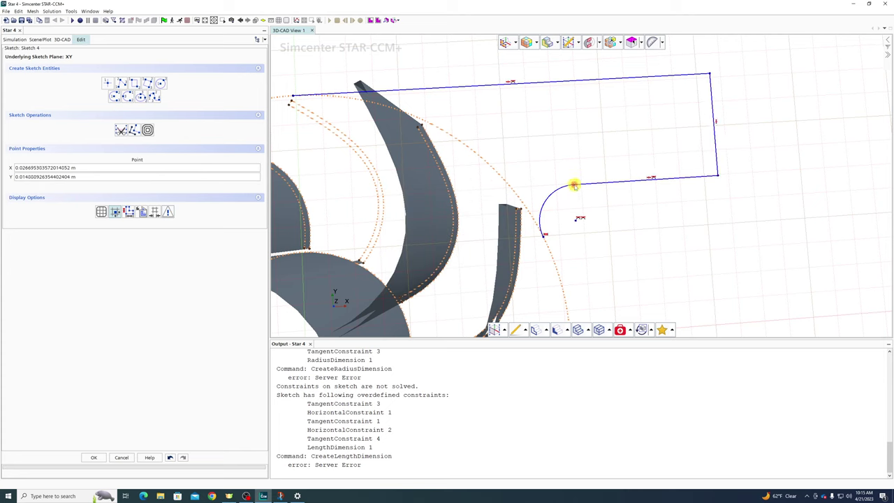
pyautogui.click(547, 235)
pyautogui.click(548, 235)
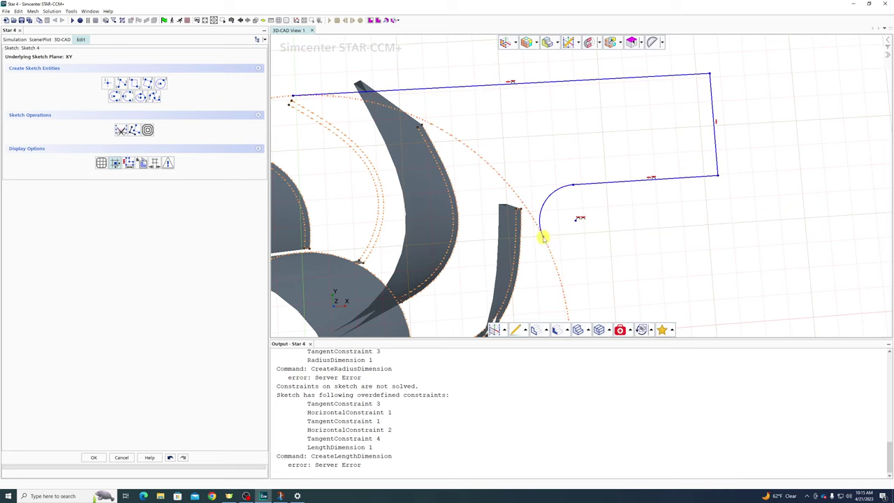
pyautogui.click(542, 237)
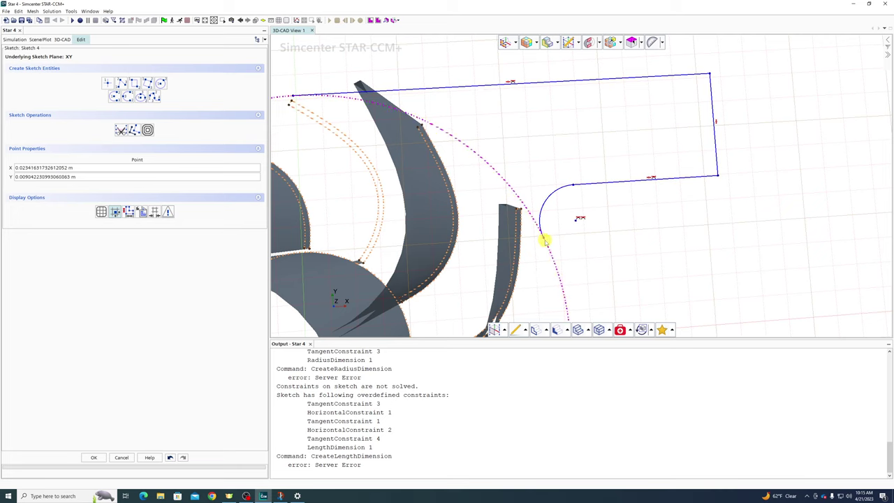
pyautogui.click(545, 243)
pyautogui.rightClick(545, 242)
pyautogui.click(569, 264)
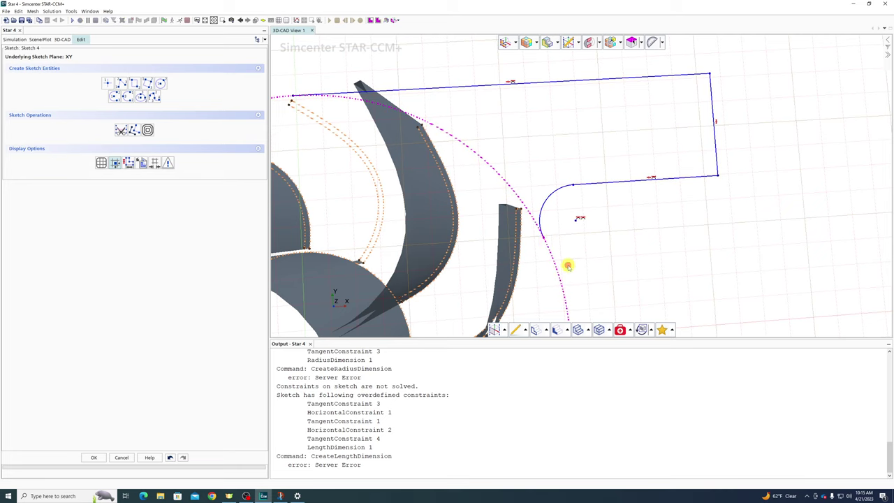
pyautogui.click(573, 186)
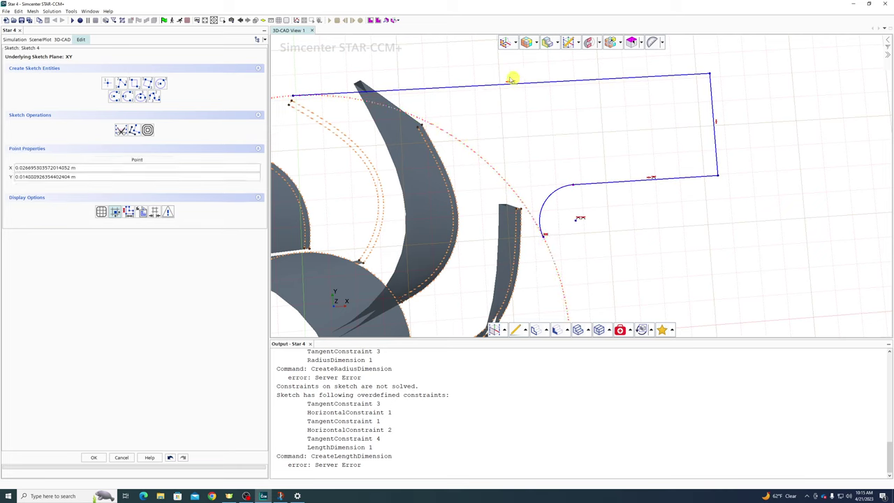
# Make the upper outlet line's free endpoint coincident with the fan's outer circle, and pull the outlet's far upper corner slightly inward
pyautogui.moveTo(292, 96); pyautogui.dragTo(493, 86)
pyautogui.keyDown('ctrl'); pyautogui.click(309, 96); pyautogui.keyUp('ctrl')
pyautogui.rightClick(310, 96)
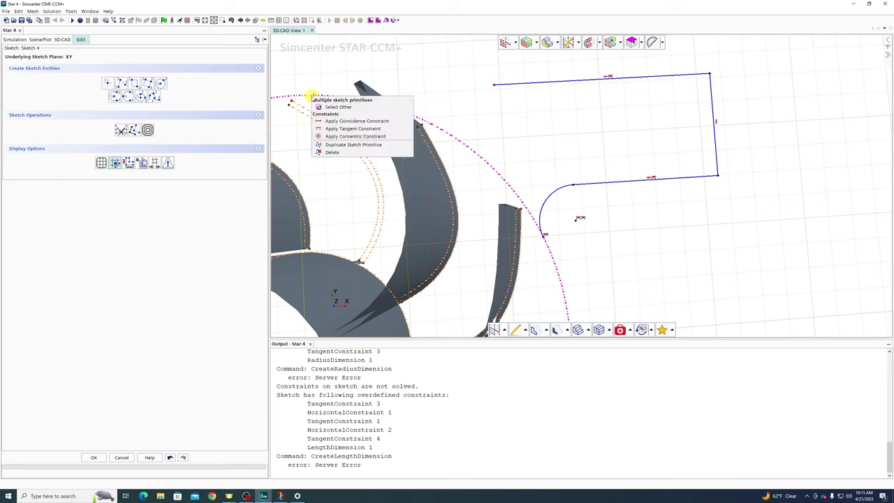
pyautogui.click(340, 120)
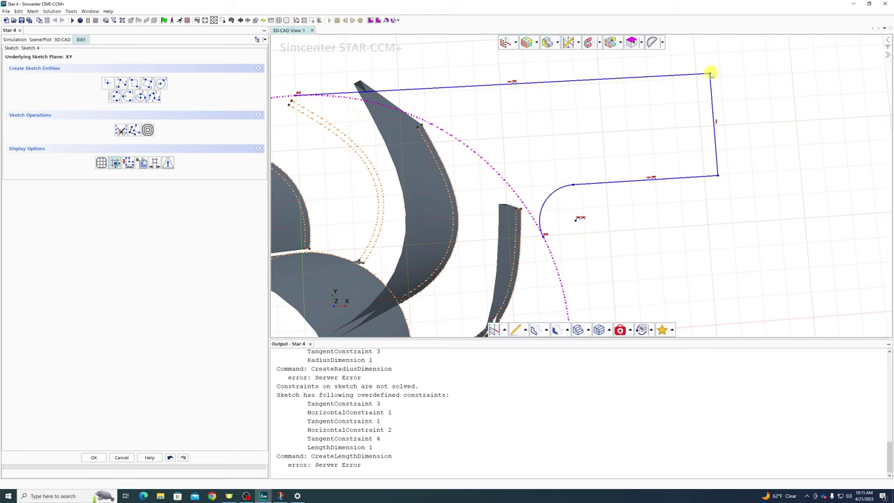
pyautogui.moveTo(710, 73); pyautogui.dragTo(681, 100)
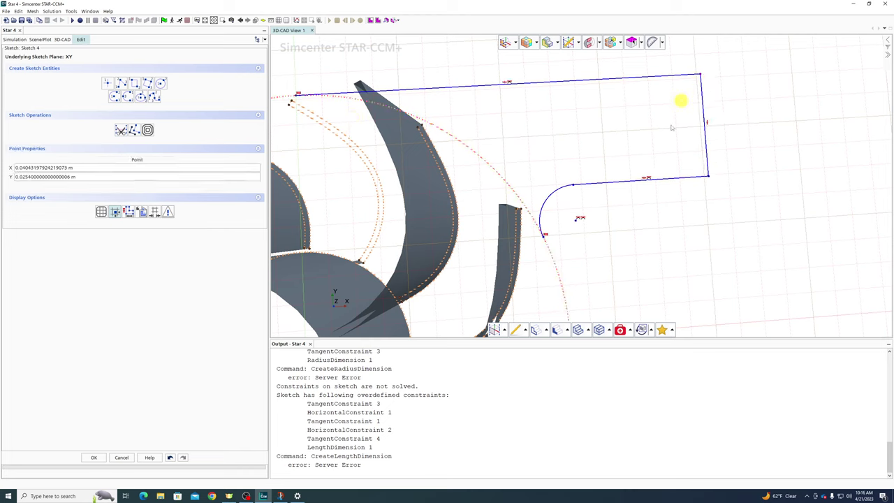
# Dimension the lower horizontal outlet line to 0.015 m and expose it as a parameter named Outlet Length
pyautogui.click(632, 183)
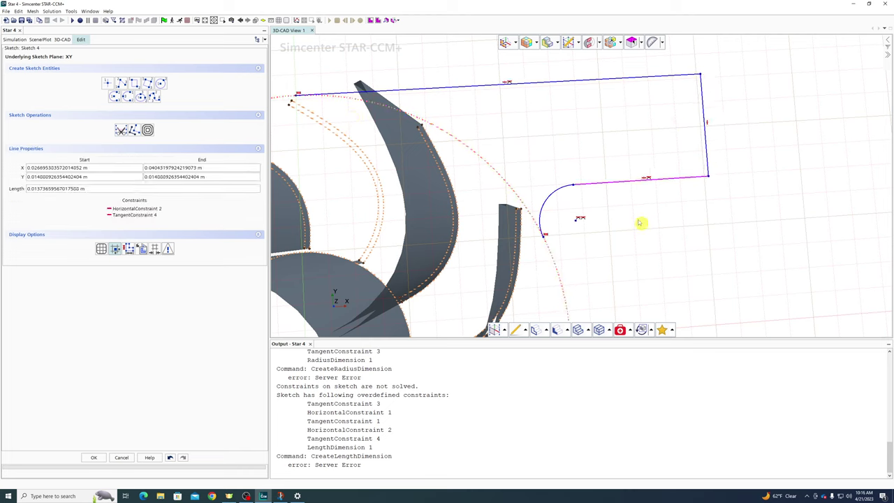
pyautogui.rightClick(621, 182)
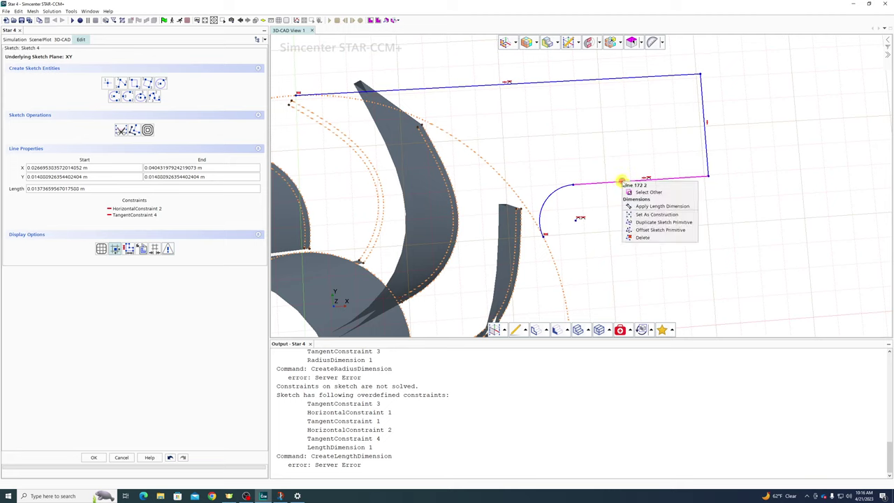
pyautogui.click(653, 208)
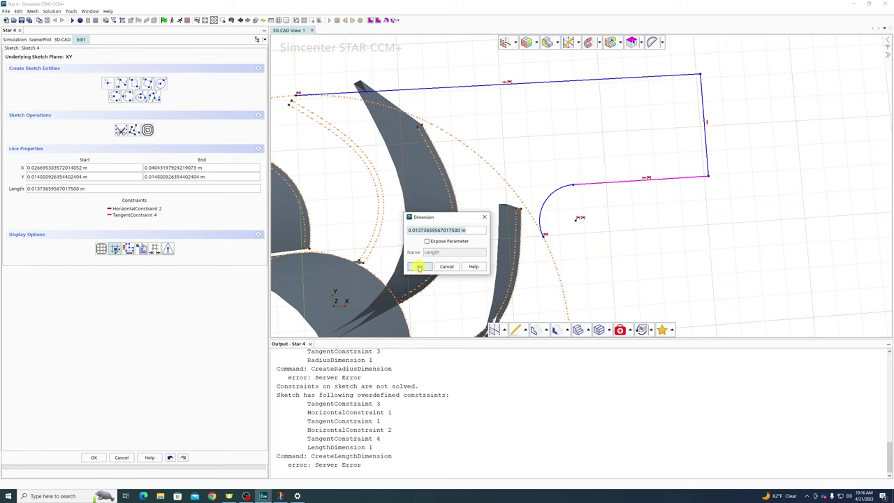
pyautogui.press('BackSpace')
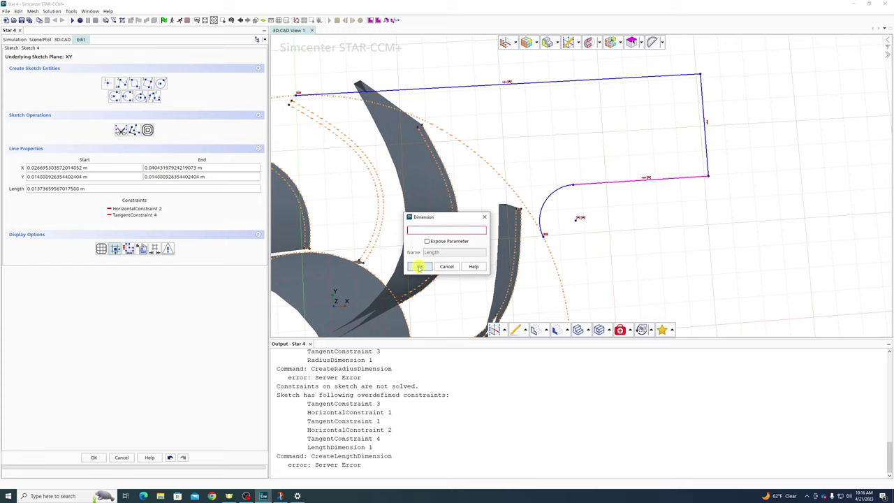
pyautogui.write('0.015')
pyautogui.click(426, 241)
pyautogui.doubleClick(424, 252)
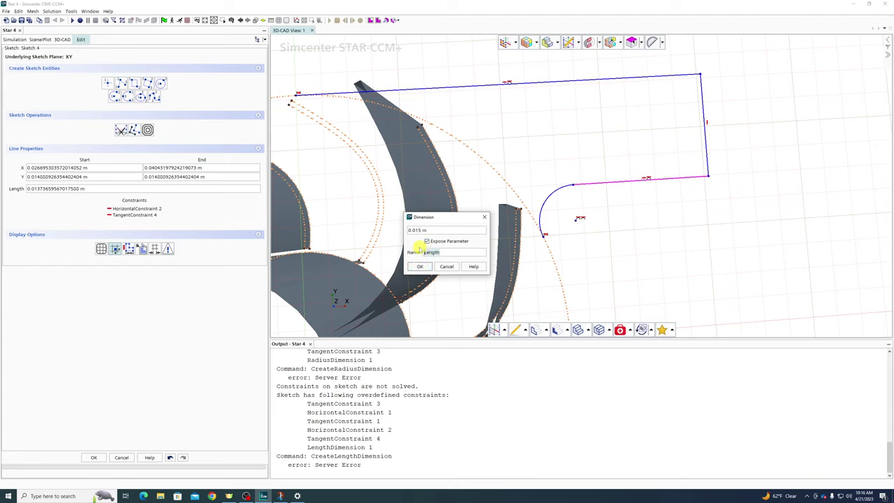
pyautogui.write('Outlet')
pyautogui.click(420, 266)
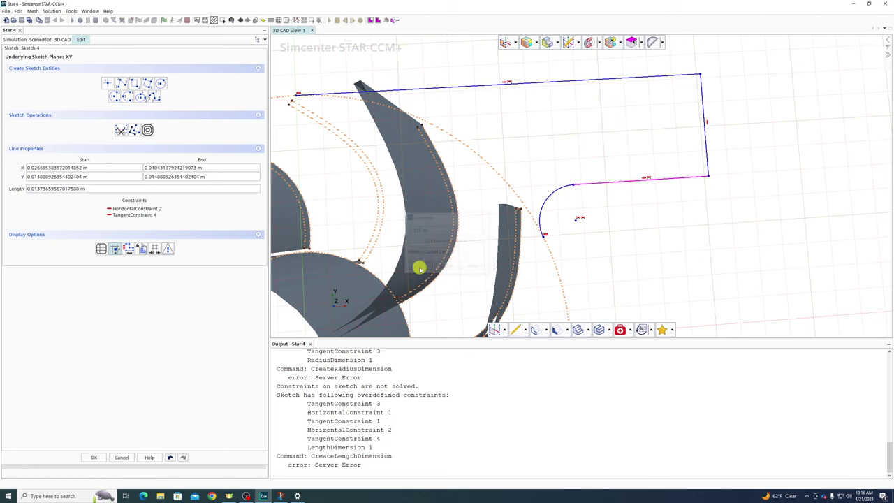
pyautogui.scroll(-3, 622, 179)
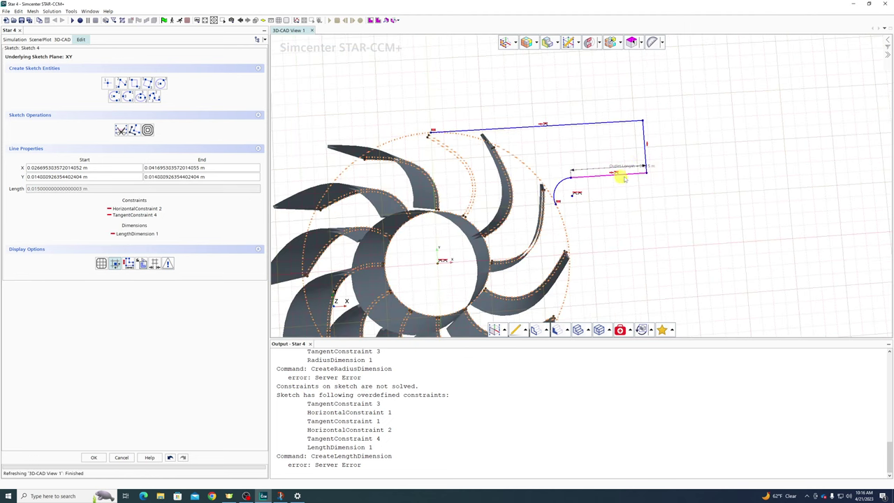
pyautogui.click(642, 121)
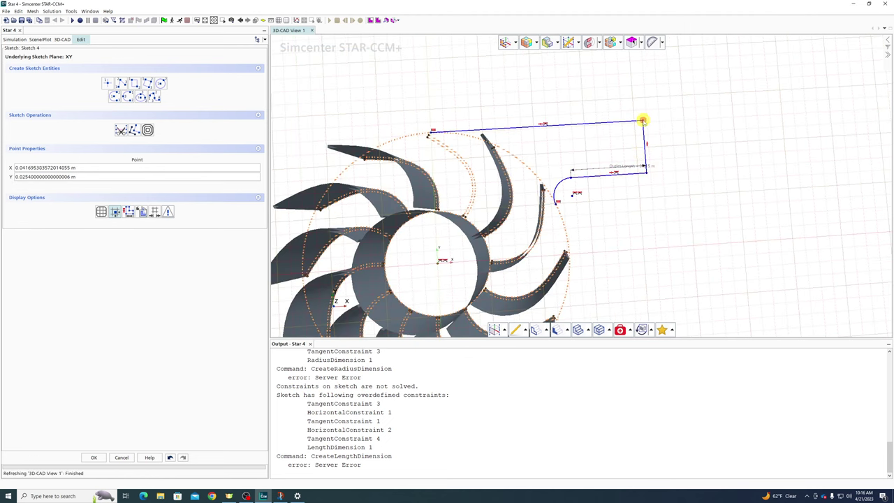
pyautogui.click(649, 175)
pyautogui.click(117, 98)
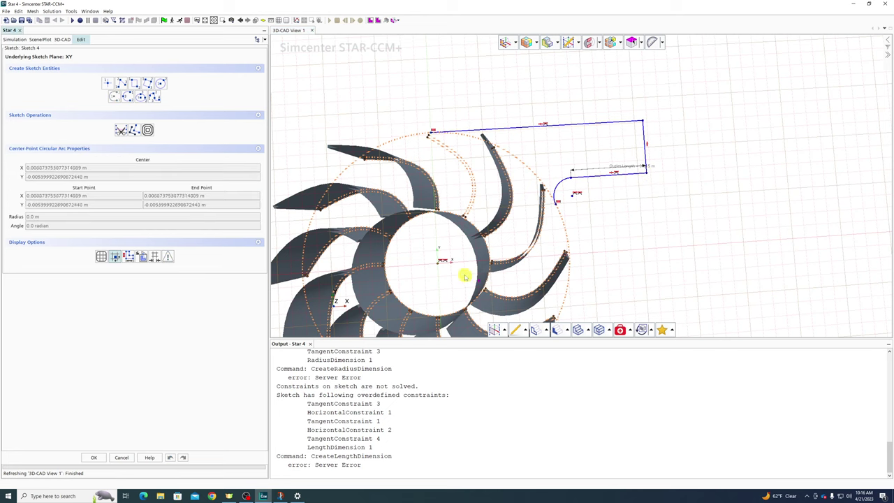
pyautogui.click(557, 205)
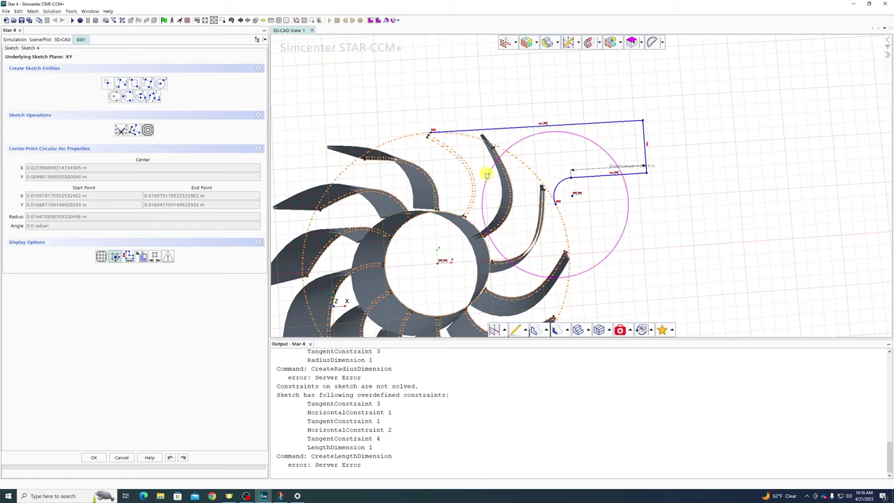
pyautogui.click(114, 96)
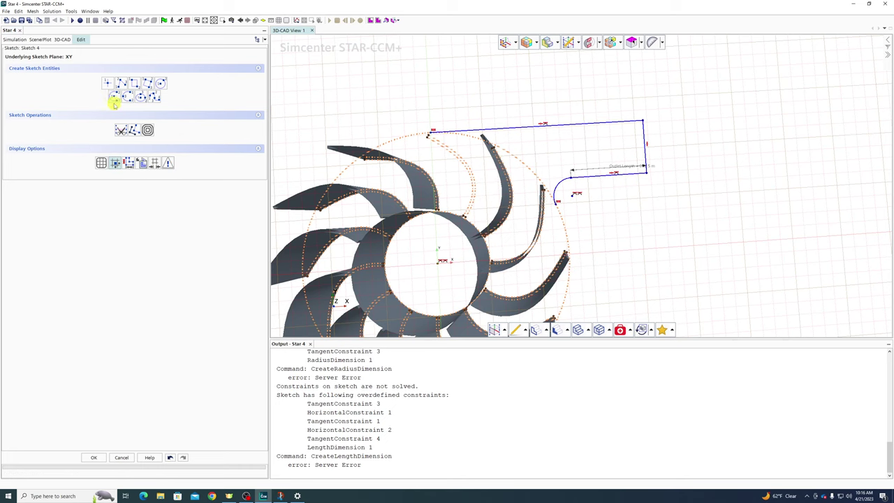
# Close the outlet profile with a center-point arc about the origin, from the small arc's lower endpoint to the upper line's endpoint on the fan circle
pyautogui.click(114, 97)
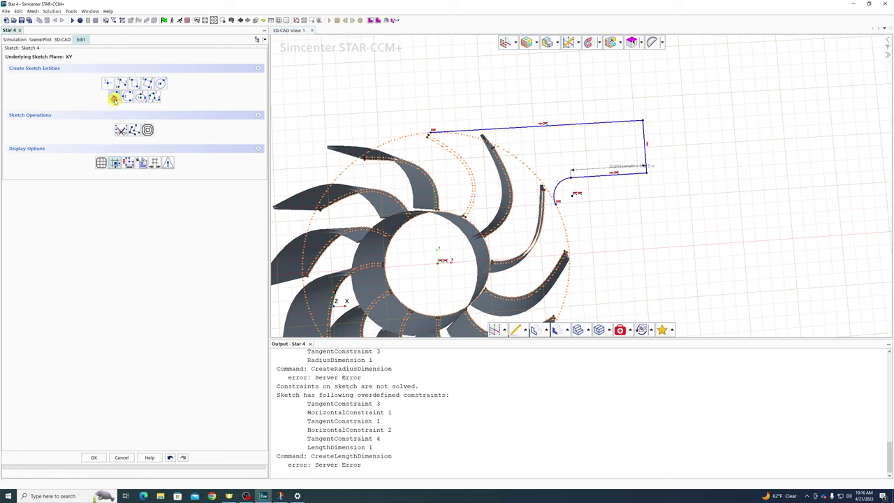
pyautogui.click(439, 262)
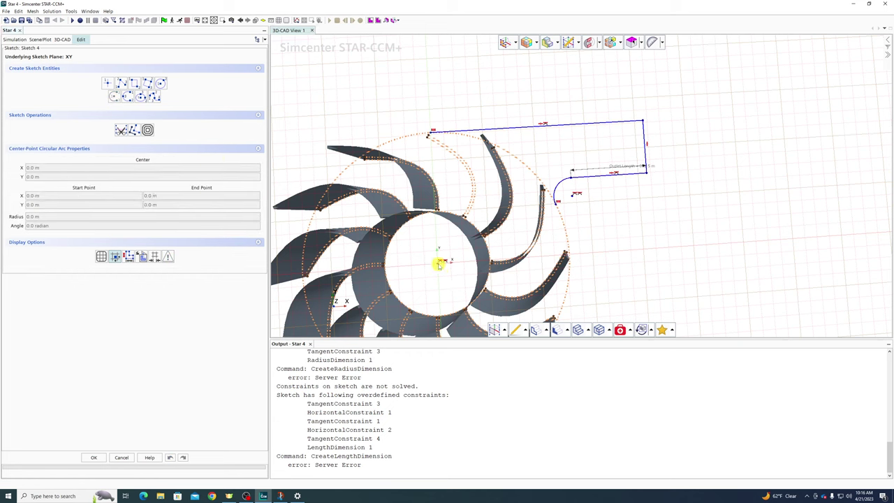
pyautogui.click(557, 205)
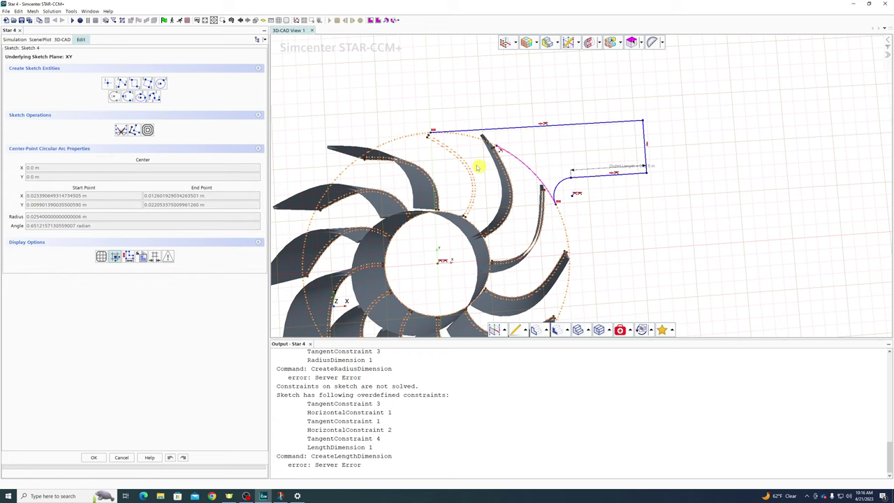
pyautogui.click(432, 134)
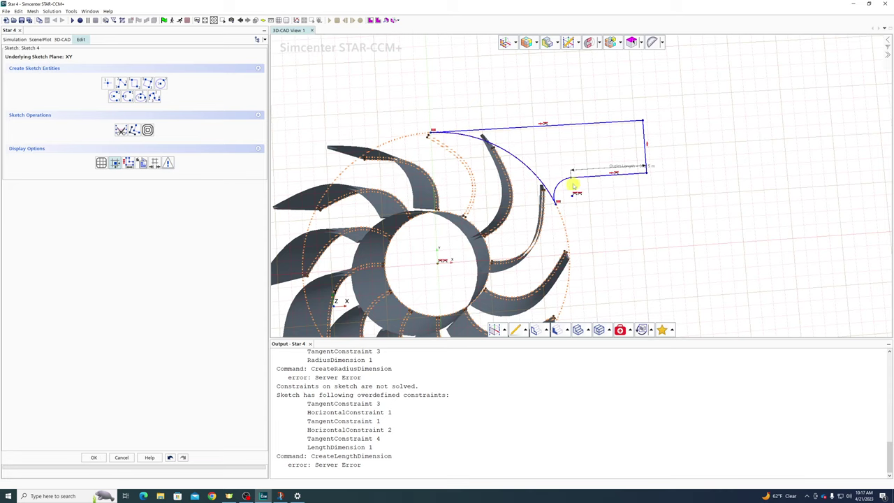
# Check the sketch's show/hide relations settings and finish the outlet sketch
pyautogui.moveTo(381, 96)
pyautogui.mouseDown()
pyautogui.moveTo(626, 170)
pyautogui.moveTo(399, 73)
pyautogui.moveTo(409, 77)
pyautogui.moveTo(398, 112)
pyautogui.moveTo(405, 97)
pyautogui.moveTo(413, 107)
pyautogui.moveTo(394, 105)
pyautogui.mouseUp()
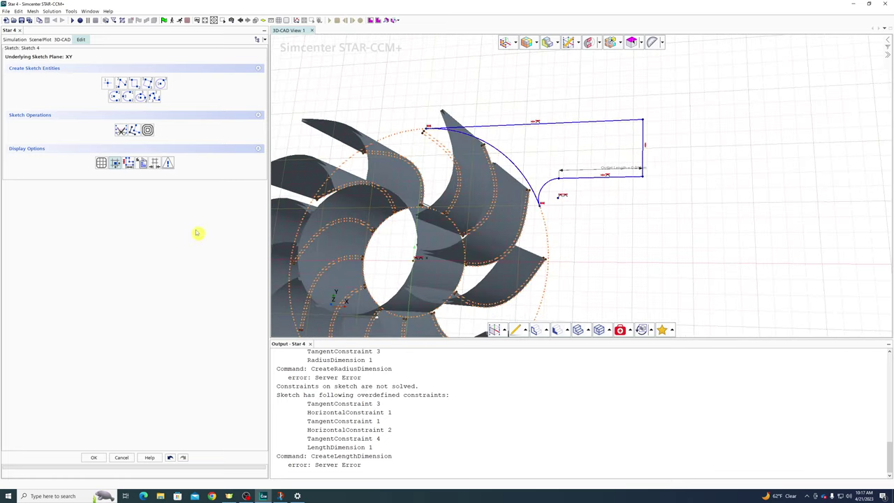
pyautogui.click(130, 163)
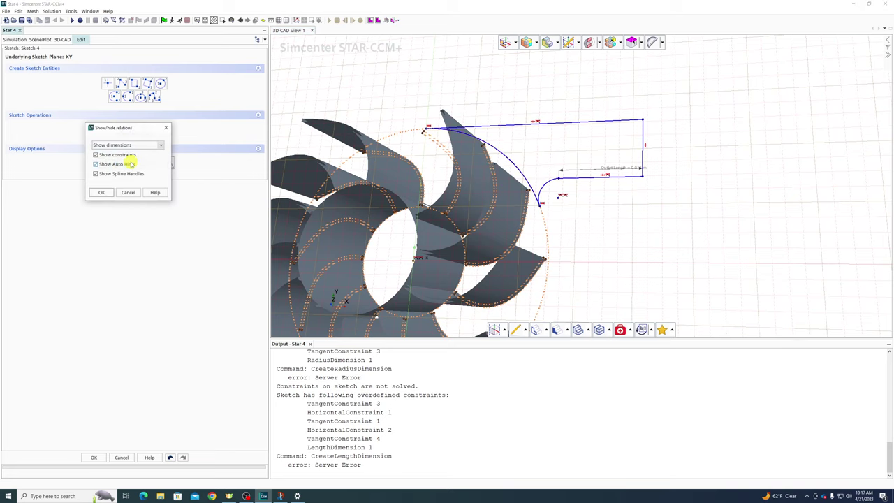
pyautogui.click(102, 192)
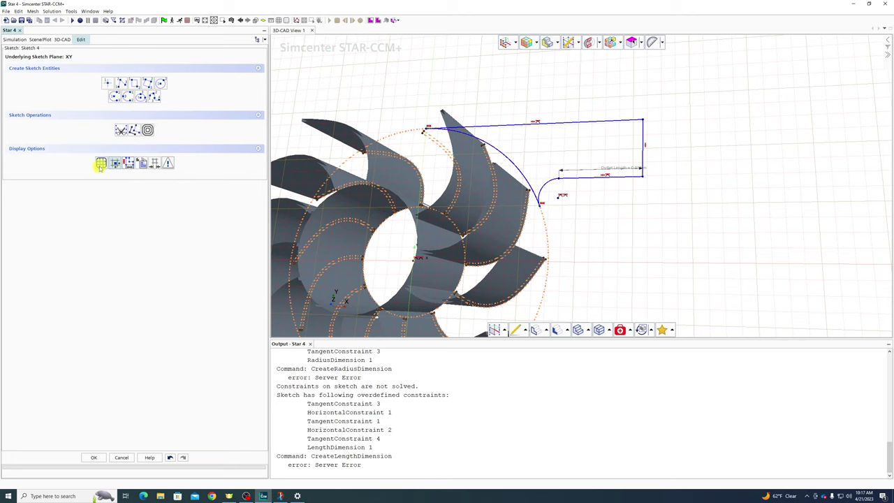
pyautogui.click(94, 458)
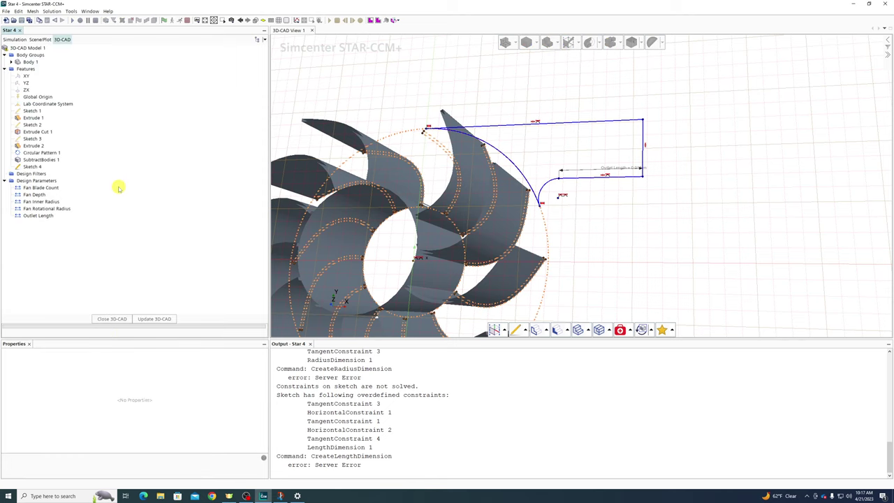
# Start a one-way extrusion of Sketch 4 with its distance set to the parameter expression ${Fan Depth}
pyautogui.rightClick(33, 167)
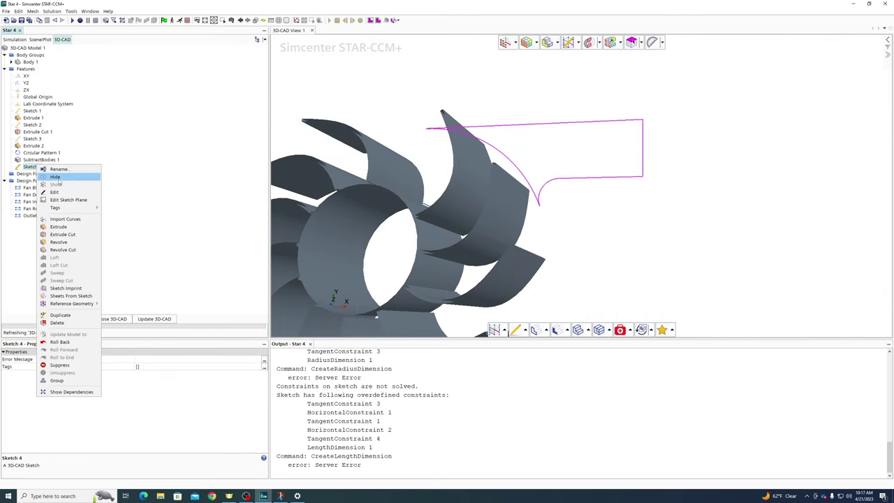
pyautogui.click(58, 227)
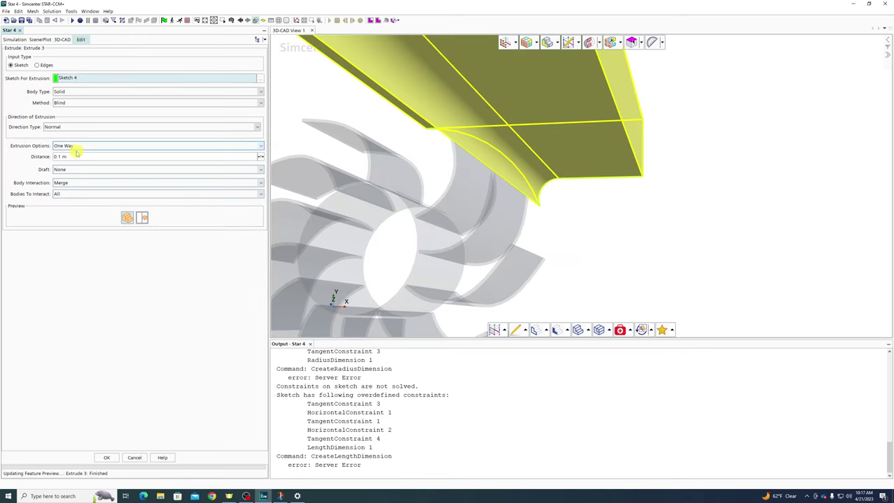
pyautogui.click(186, 155)
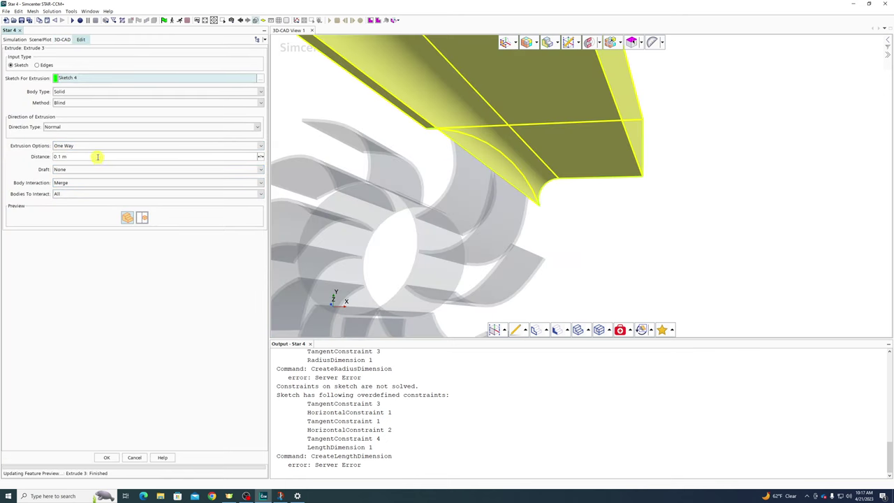
pyautogui.write('5')
pyautogui.press('Escape')
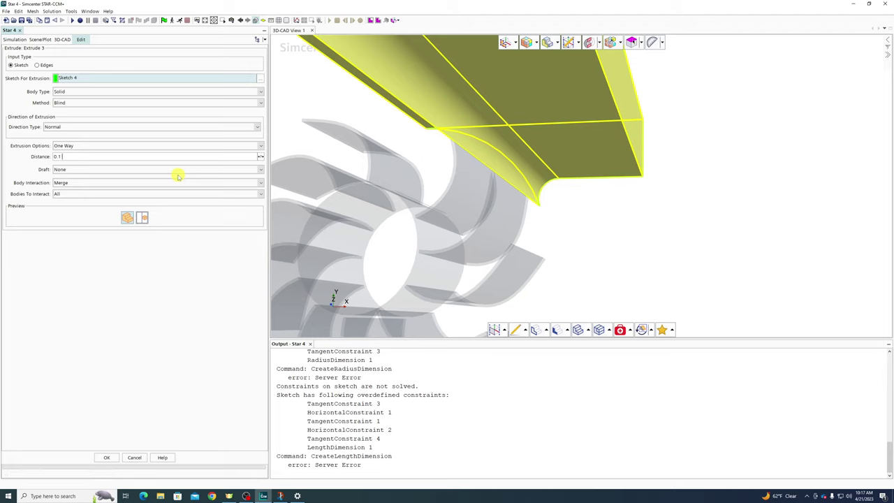
pyautogui.hotkey('ctrl', 'a')
pyautogui.write('$')
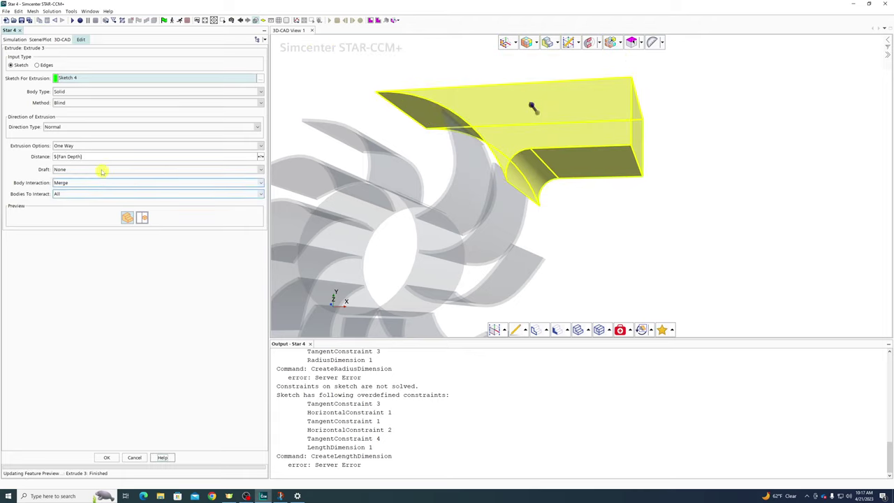
# Set the extrusion's body interaction to Imprint and create the outlet body
pyautogui.click(84, 182)
pyautogui.click(67, 192)
pyautogui.click(107, 458)
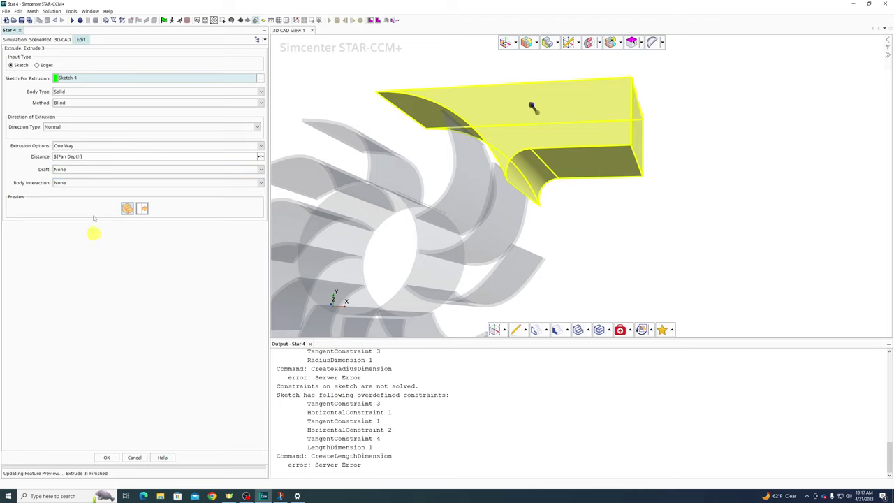
pyautogui.click(84, 183)
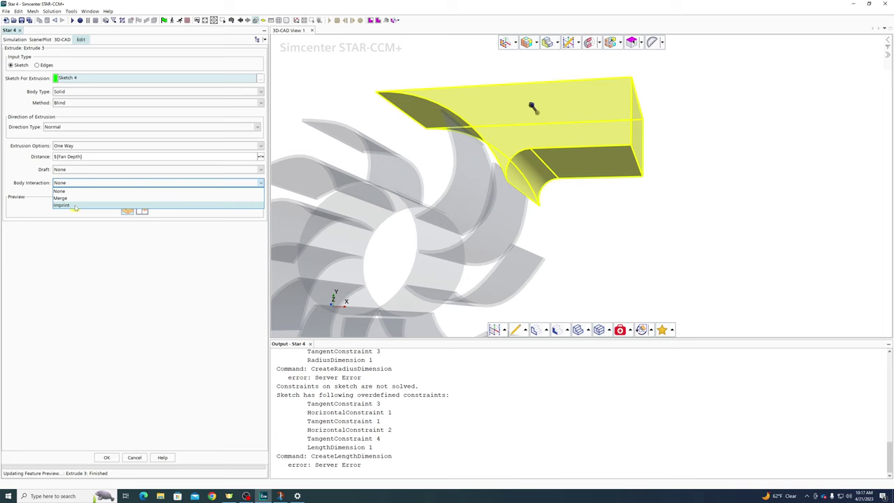
pyautogui.click(70, 205)
pyautogui.click(106, 457)
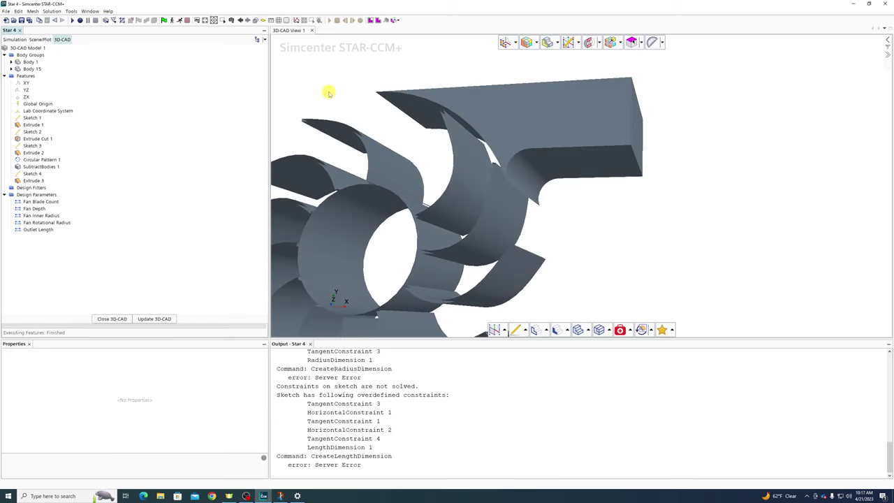
# Open Sketch 3 for editing and try reshaping the blade profile by moving its spline's middle and end points
pyautogui.moveTo(329, 93); pyautogui.dragTo(622, 178)
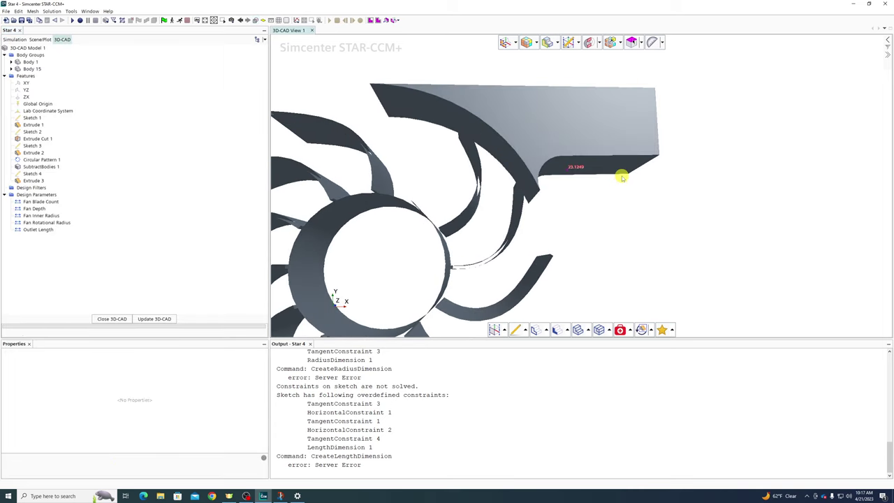
pyautogui.click(30, 145)
pyautogui.rightClick(29, 145)
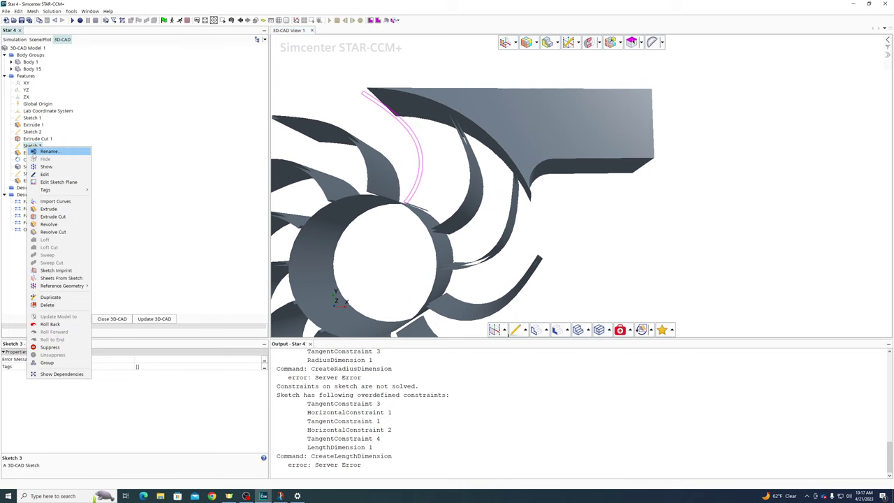
pyautogui.click(42, 163)
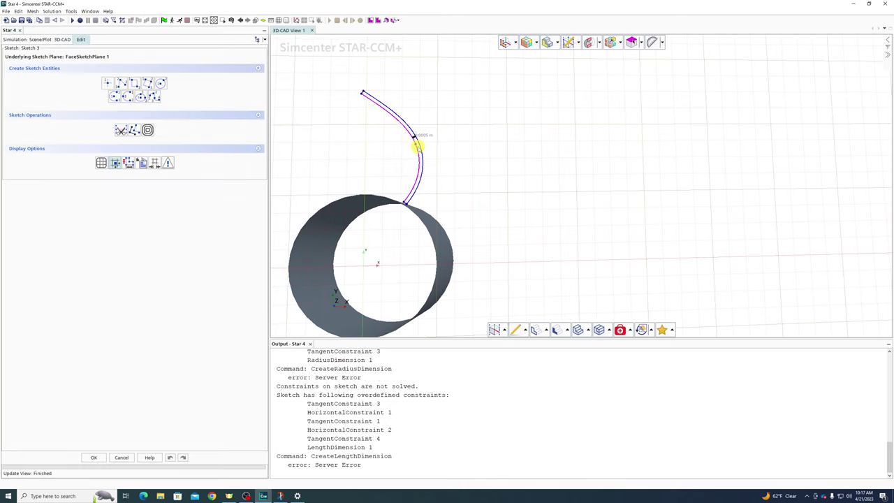
pyautogui.moveTo(415, 141); pyautogui.dragTo(334, 151)
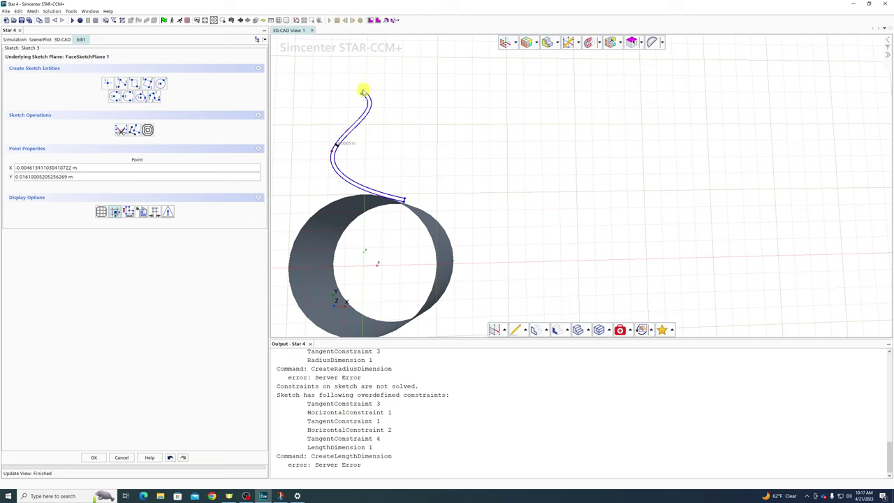
pyautogui.moveTo(363, 93)
pyautogui.mouseDown()
pyautogui.moveTo(400, 106)
pyautogui.moveTo(389, 95)
pyautogui.moveTo(391, 113)
pyautogui.mouseUp()
pyautogui.click(486, 265)
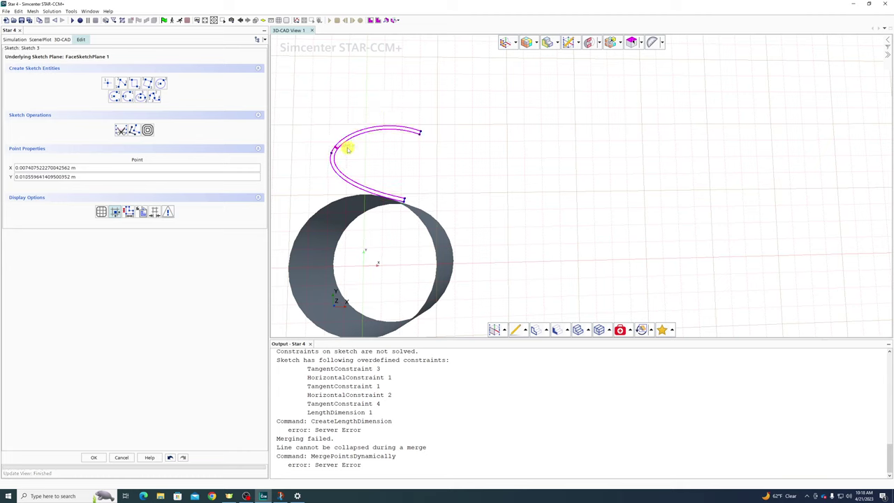
pyautogui.moveTo(336, 152)
pyautogui.mouseDown()
pyautogui.moveTo(379, 166)
pyautogui.moveTo(397, 139)
pyautogui.moveTo(400, 158)
pyautogui.moveTo(461, 142)
pyautogui.mouseUp()
pyautogui.moveTo(401, 158)
pyautogui.mouseDown()
pyautogui.moveTo(419, 153)
pyautogui.moveTo(406, 137)
pyautogui.mouseUp()
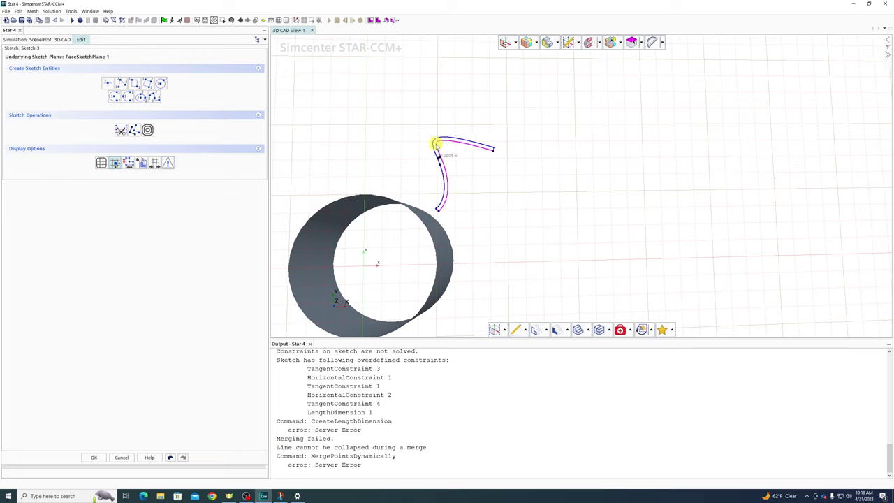
# Turn on the display of all model entity types, including solid and sheet bodies, edges and vertices
pyautogui.scroll(3, 497, 198)
pyautogui.scroll(-5, 521, 192)
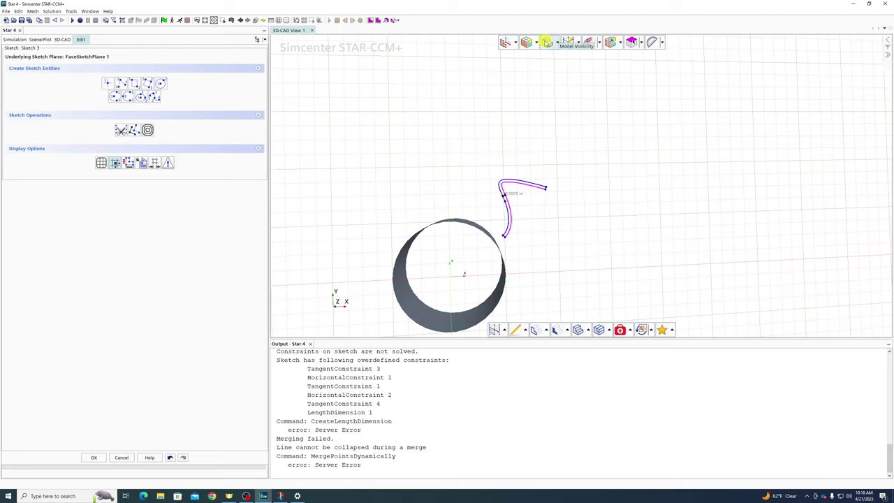
pyautogui.click(558, 43)
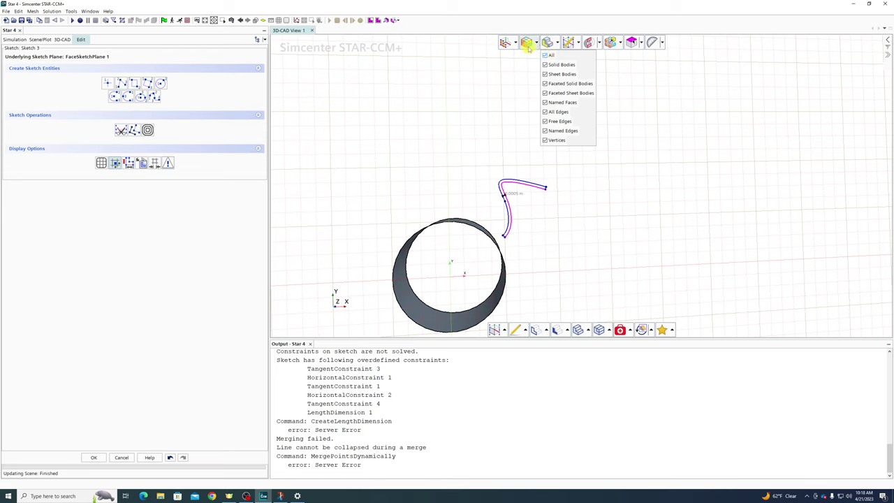
pyautogui.click(530, 43)
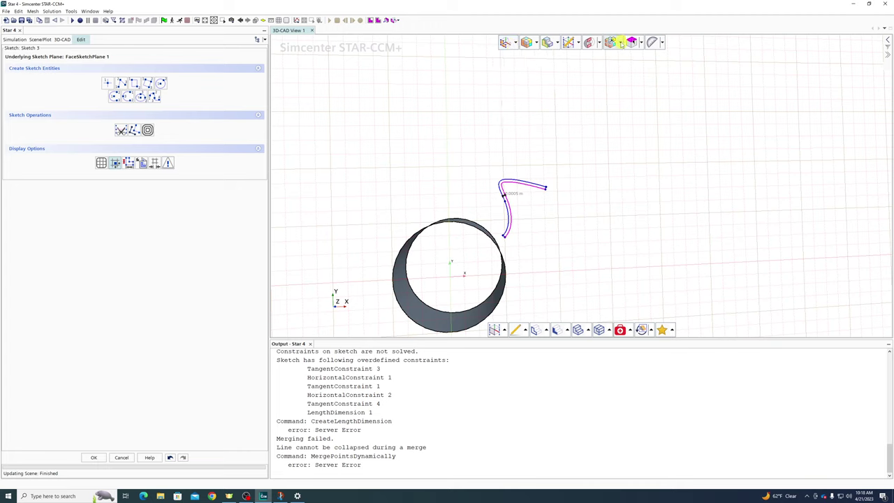
pyautogui.click(611, 43)
pyautogui.press('Return')
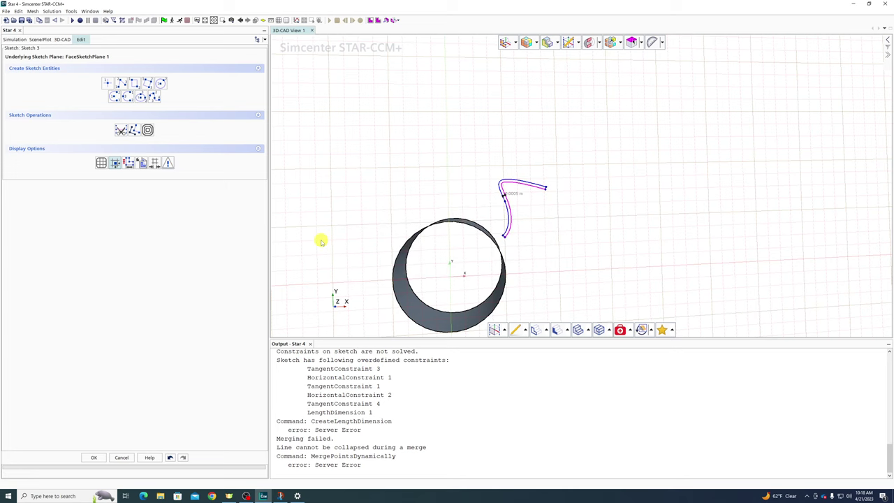
# Discard the changes to Sketch 3 and restore the hidden bodies in the 3D-CAD view
pyautogui.click(122, 458)
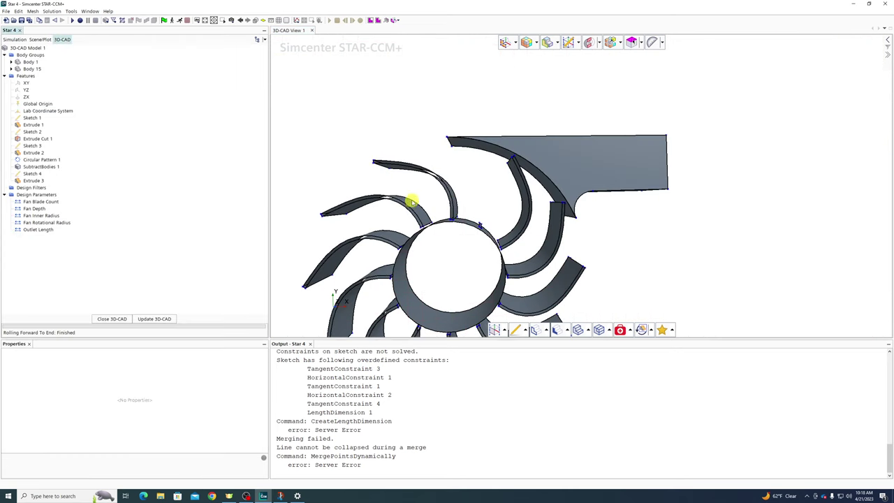
pyautogui.rightClick(387, 100)
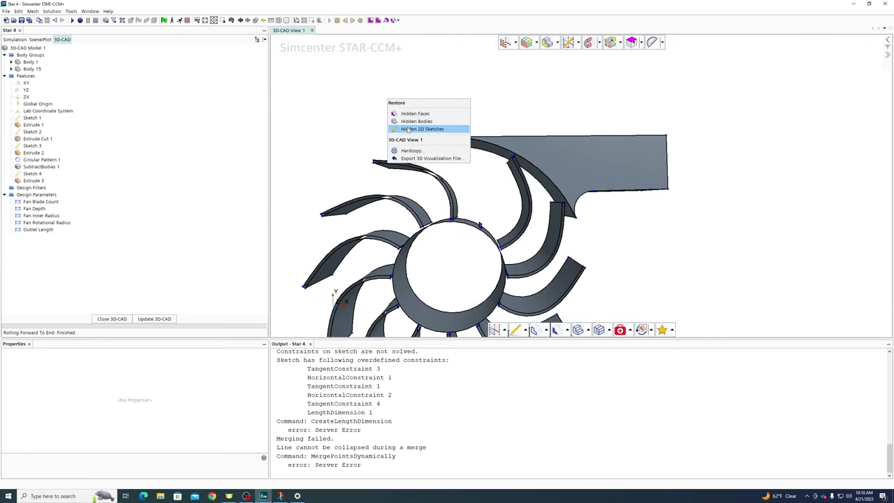
pyautogui.click(411, 122)
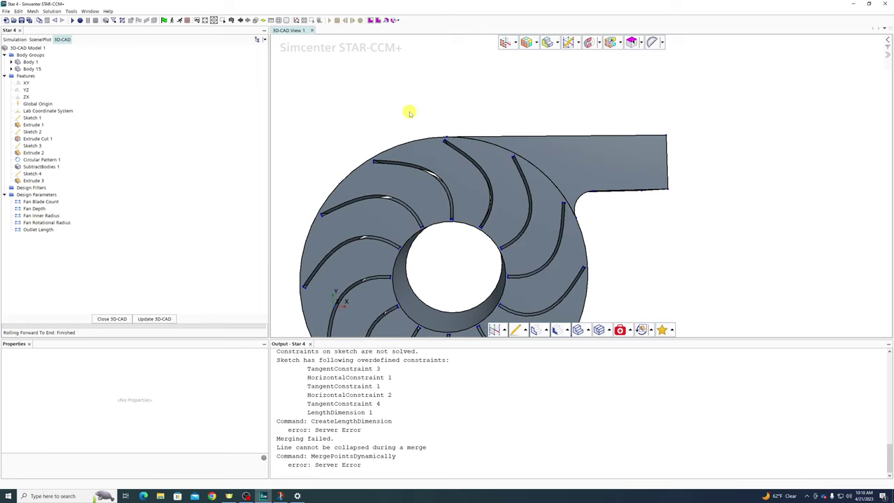
# Open Sketch 3 for editing with the fan body visible
pyautogui.click(32, 145)
pyautogui.rightClick(31, 145)
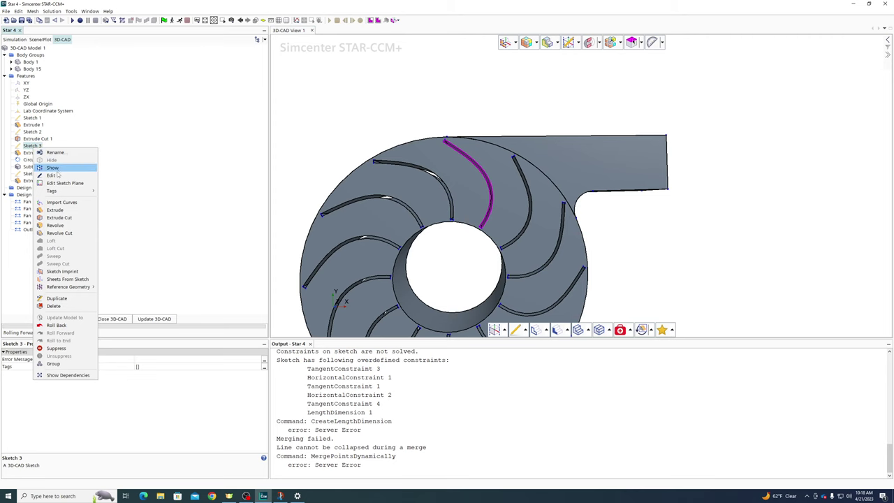
pyautogui.click(61, 174)
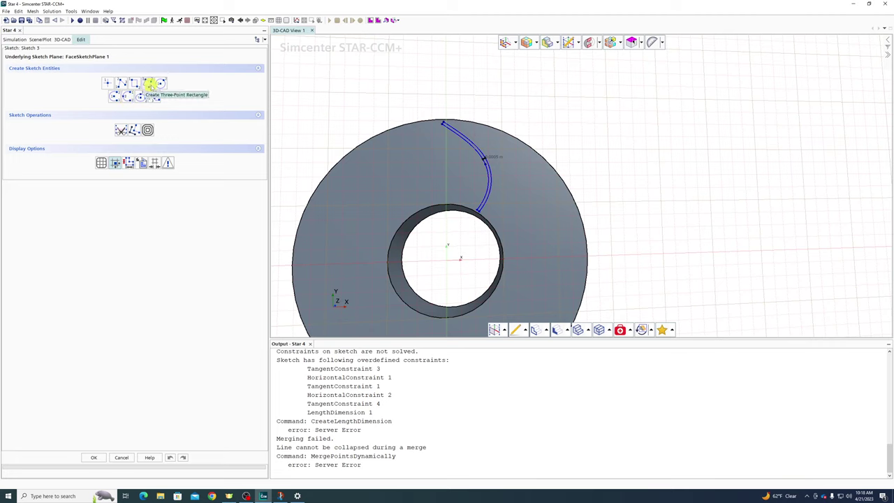
pyautogui.click(153, 99)
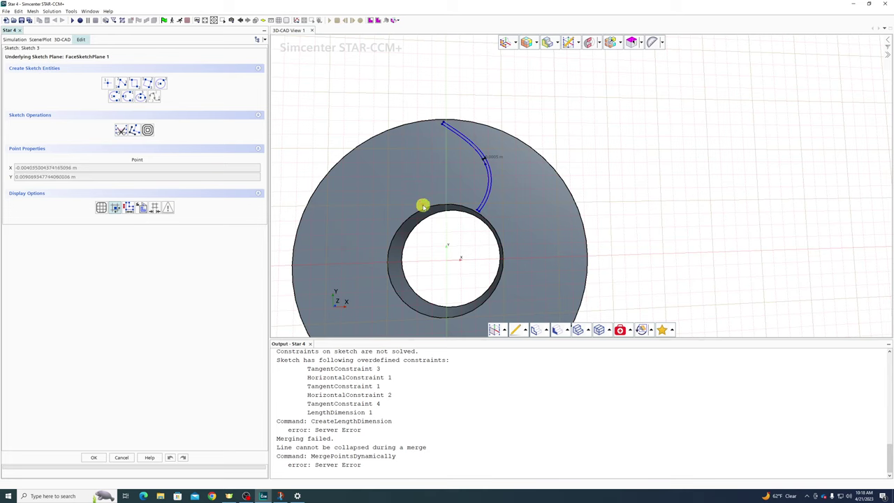
pyautogui.click(423, 206)
pyautogui.click(471, 130)
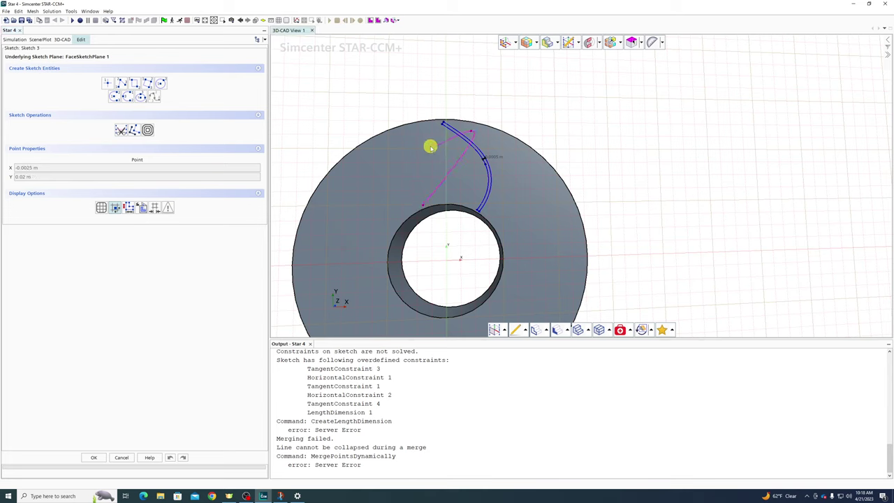
pyautogui.press('Escape')
pyautogui.click(440, 177)
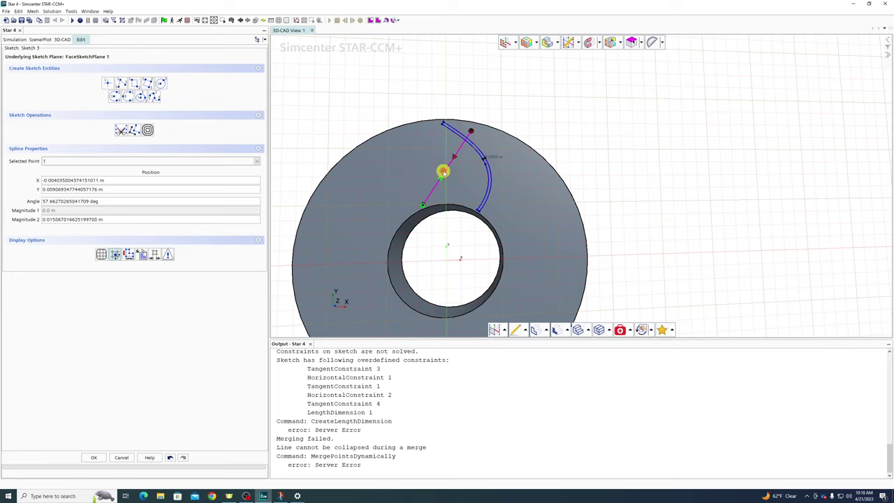
pyautogui.press('Escape')
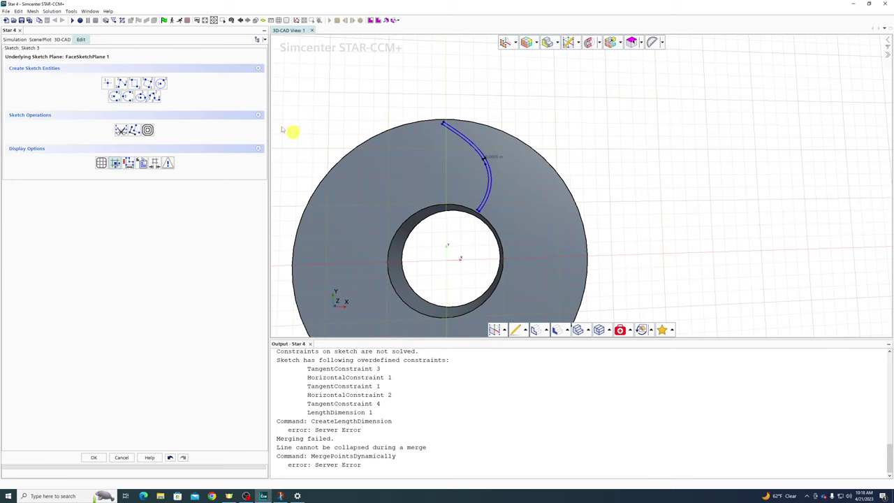
# Draw a three-point spline for an oppositely curved blade, from about (-0.0041, 0.0097) m at the hub to about (0.0011, 0.0249) m near the rim
pyautogui.click(155, 95)
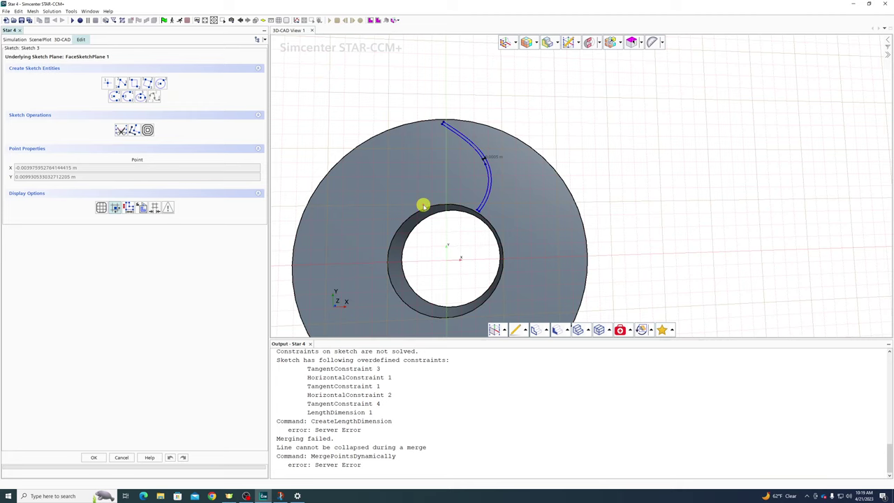
pyautogui.scroll(5, 424, 206)
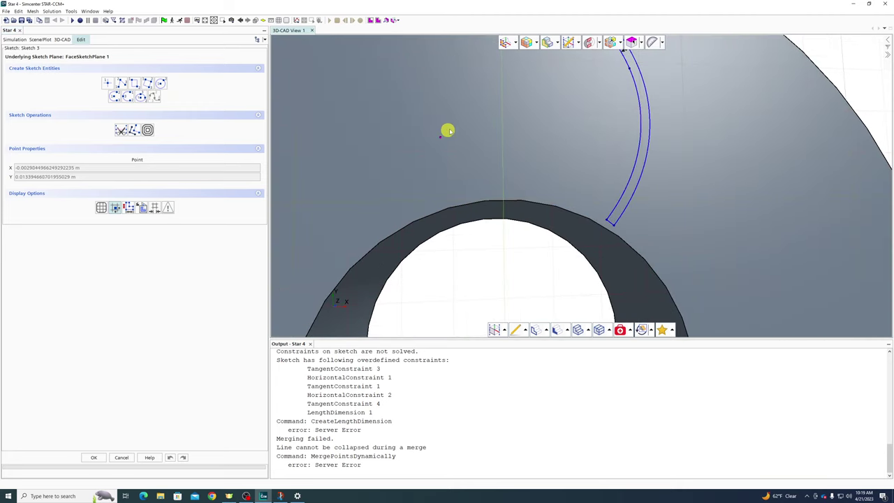
pyautogui.click(421, 205)
pyautogui.scroll(-1, 465, 175)
pyautogui.scroll(-1, 465, 174)
pyautogui.click(426, 118)
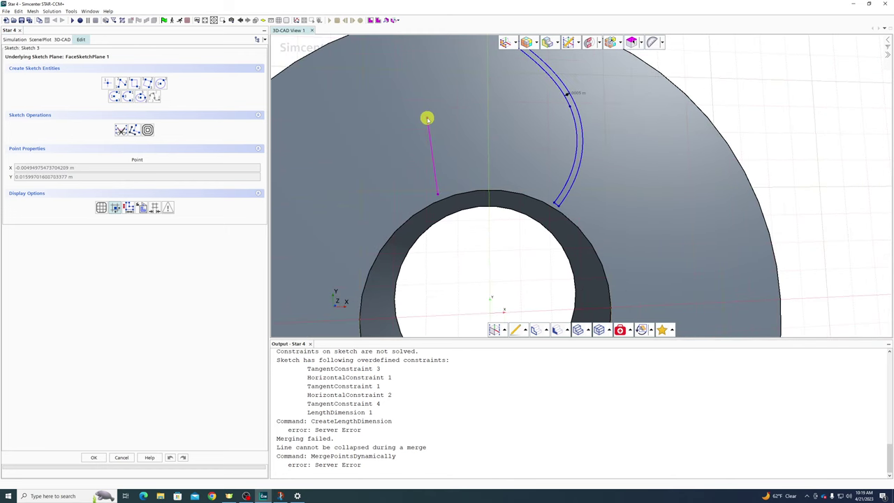
pyautogui.scroll(-5, 488, 64)
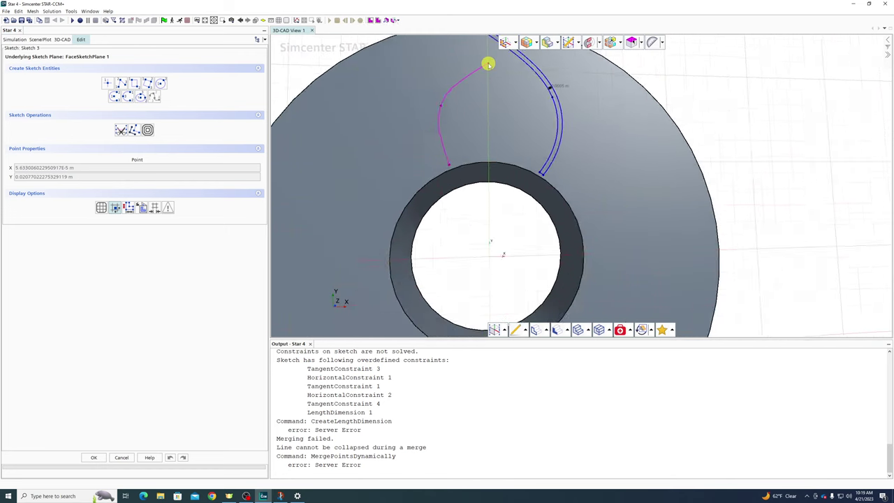
pyautogui.scroll(4, 510, 93)
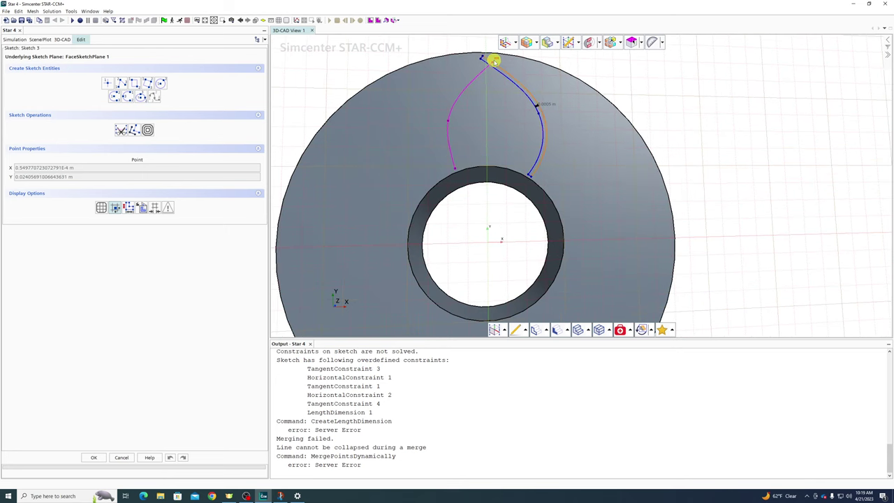
pyautogui.scroll(2, 498, 59)
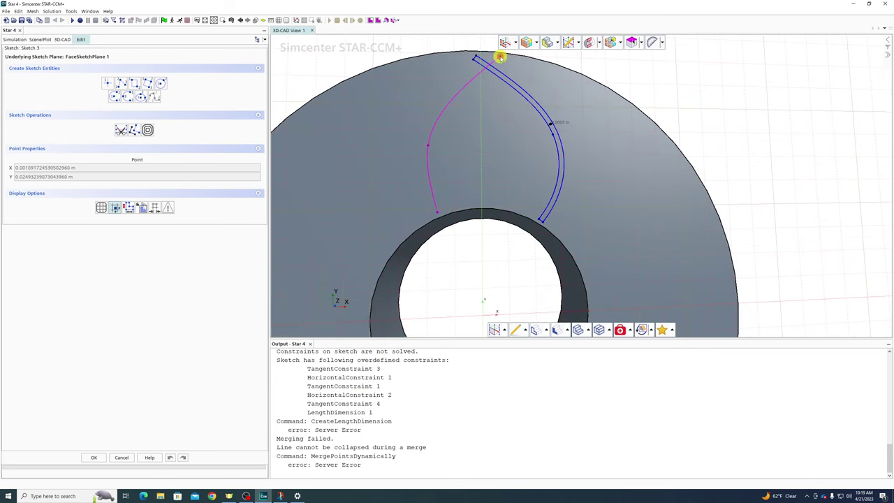
pyautogui.doubleClick(494, 62)
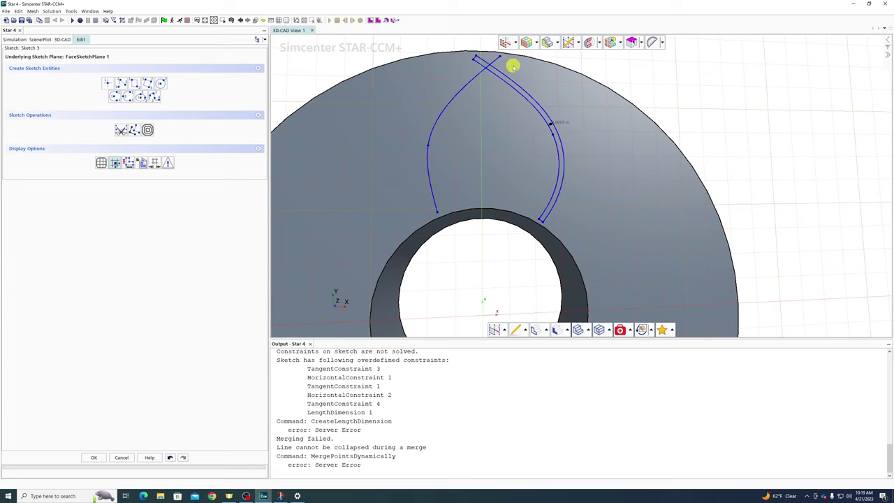
# Offset the new spline outward by 5.0E-4 m with Extensions as the cap option
pyautogui.click(483, 73)
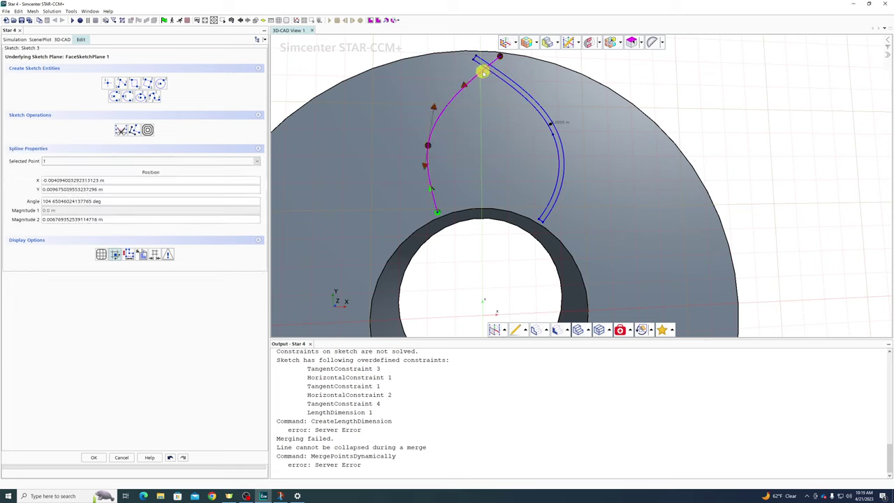
pyautogui.rightClick(483, 73)
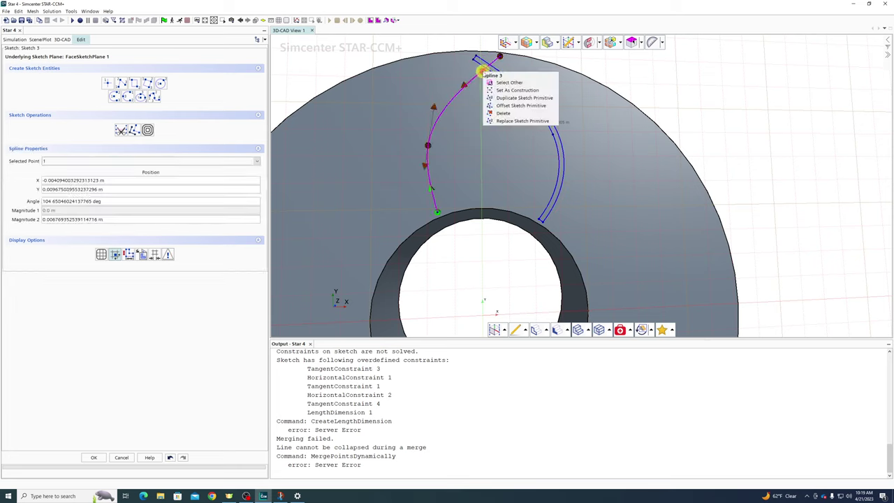
pyautogui.click(514, 105)
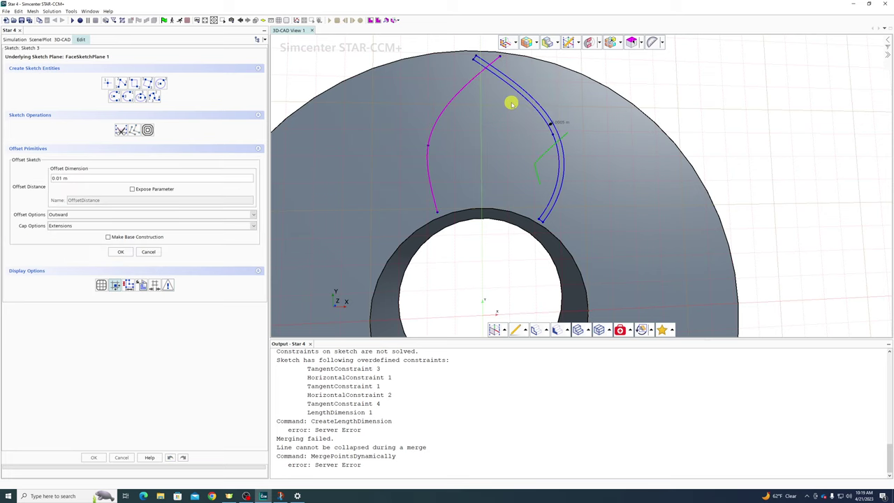
pyautogui.click(76, 177)
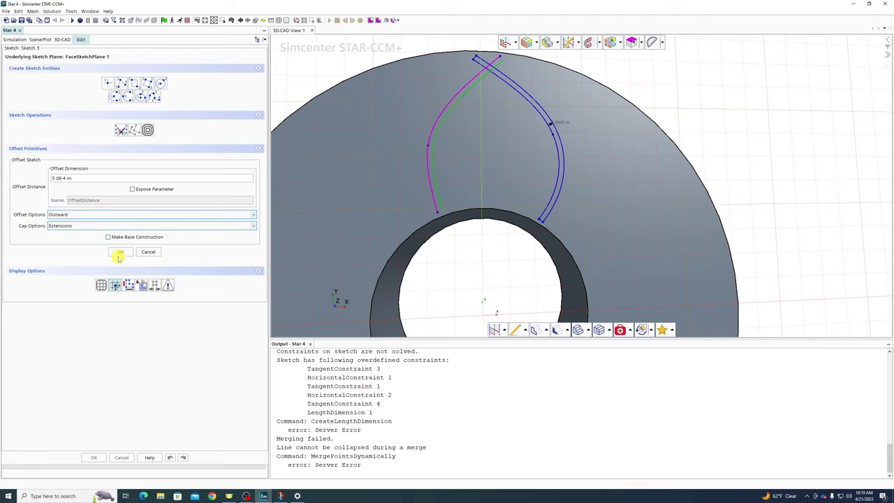
pyautogui.click(120, 252)
# Delete the old blade profile's splines and its short end lines, keeping only the new spline pair
pyautogui.scroll(3, 489, 65)
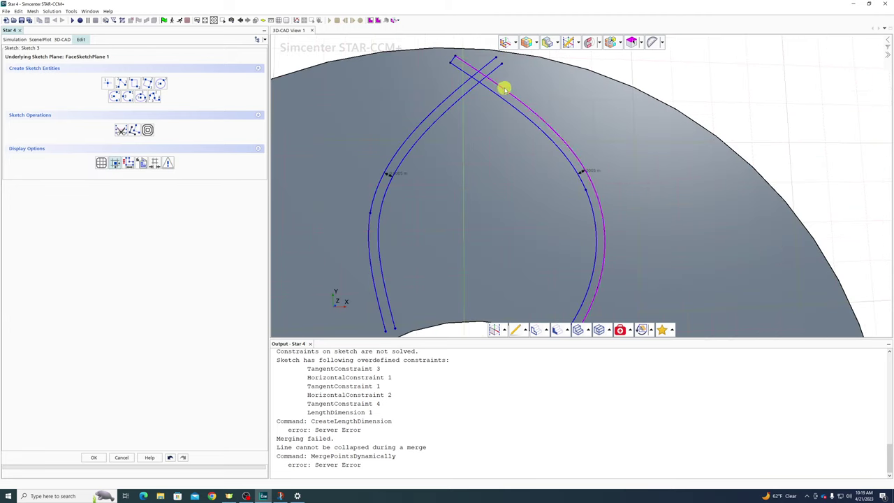
pyautogui.click(501, 87)
pyautogui.press('Delete')
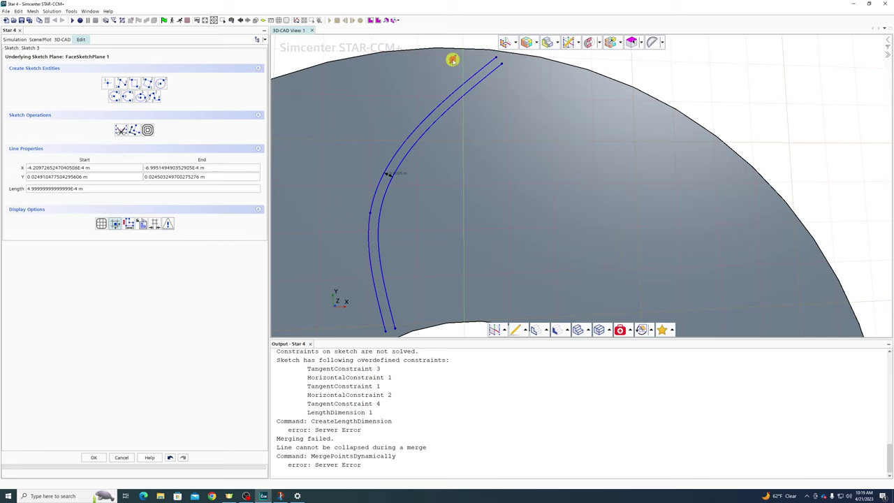
pyautogui.scroll(-3, 484, 60)
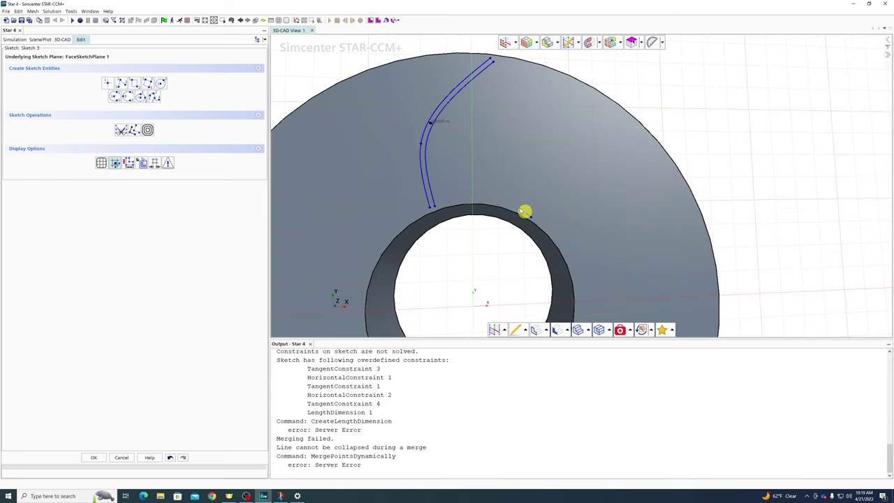
pyautogui.moveTo(525, 210)
pyautogui.mouseDown()
pyautogui.moveTo(554, 236)
pyautogui.moveTo(535, 221)
pyautogui.mouseUp()
# Close the new blade profile with short lines joining the two splines at the hub and rim ends, and finish Sketch 3
pyautogui.scroll(2, 524, 209)
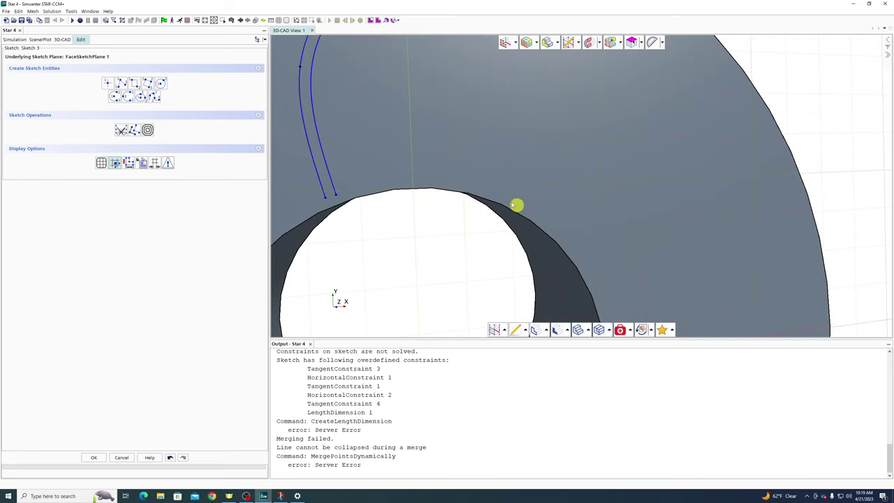
pyautogui.click(120, 83)
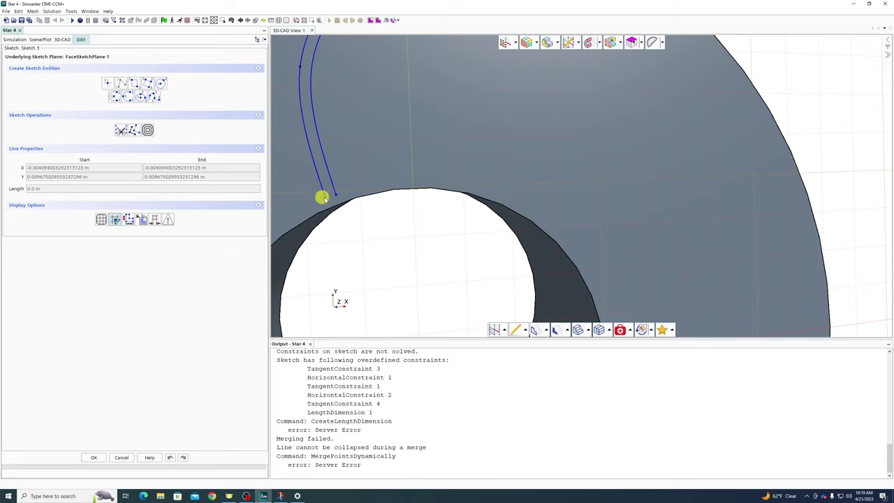
pyautogui.press('Escape')
pyautogui.moveTo(489, 230)
pyautogui.mouseDown()
pyautogui.moveTo(465, 67)
pyautogui.moveTo(475, 74)
pyautogui.mouseUp()
pyautogui.click(469, 71)
pyautogui.scroll(3, 477, 75)
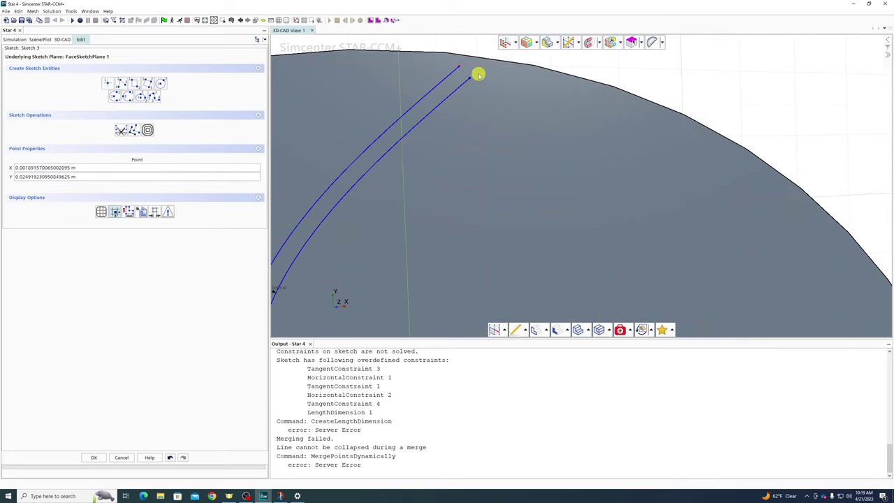
pyautogui.click(123, 82)
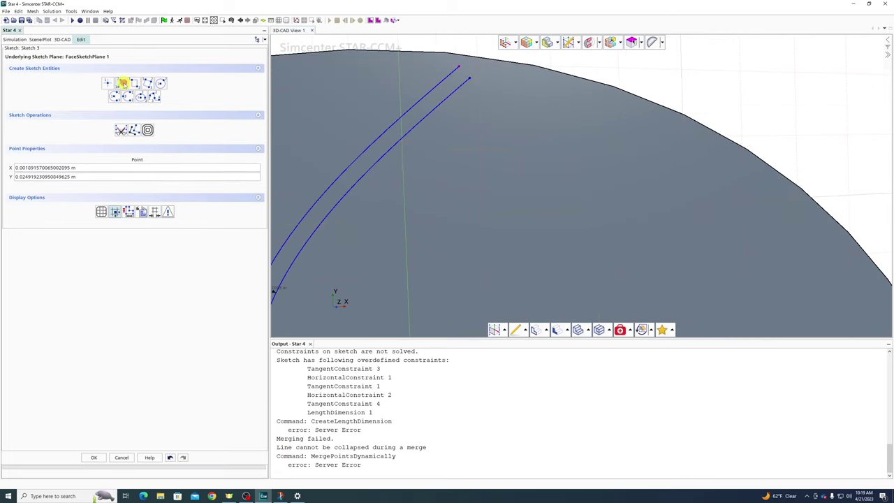
pyautogui.click(469, 79)
pyautogui.press('Escape')
pyautogui.scroll(-5, 547, 117)
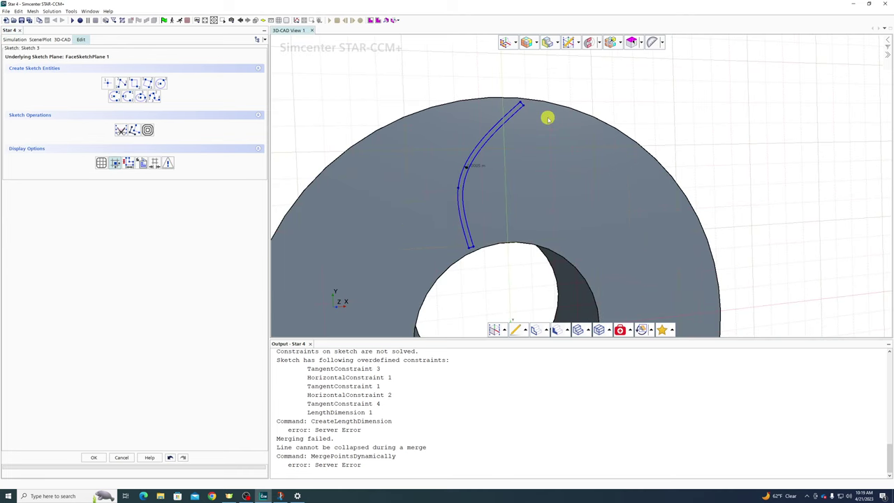
pyautogui.click(94, 458)
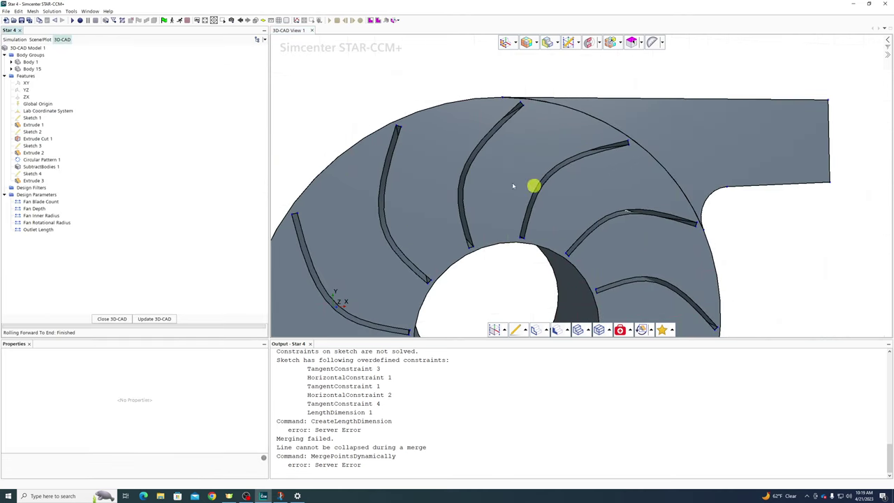
# Examine the rebuilt fan from several angles, checking Body 1, Body 15, Extrude 3's properties and Body 15's named faces
pyautogui.scroll(-3, 534, 123)
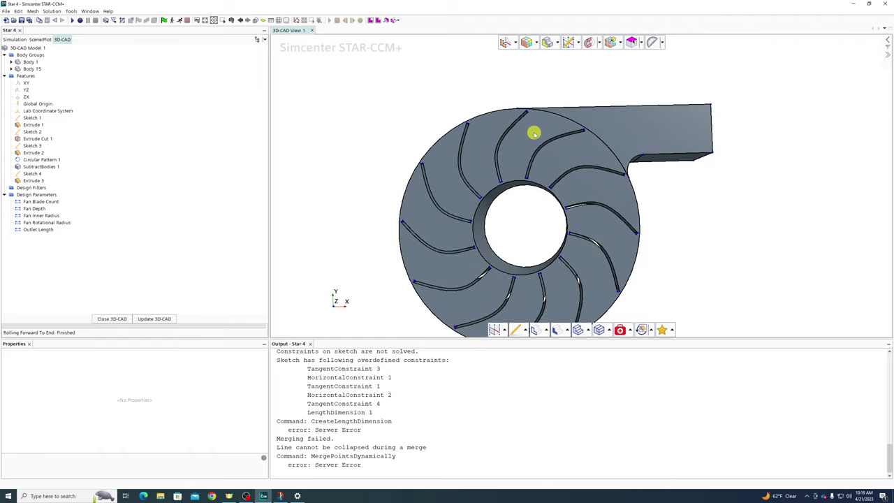
pyautogui.moveTo(659, 174); pyautogui.dragTo(616, 179)
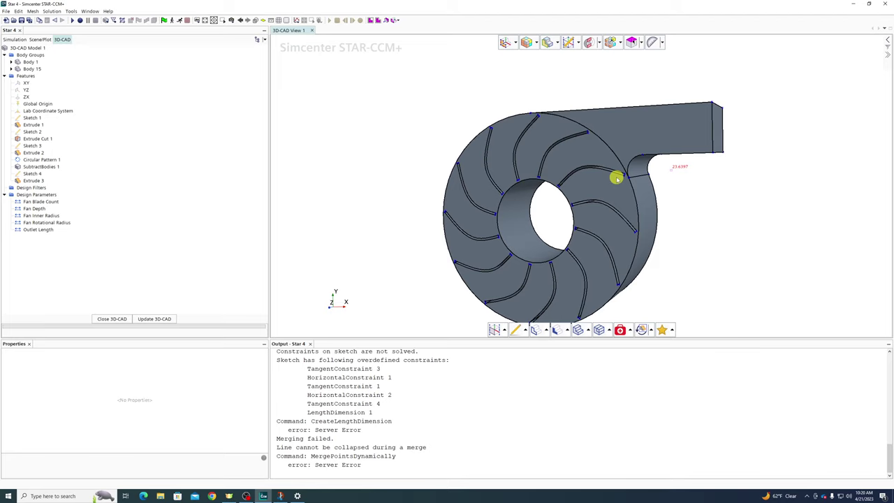
pyautogui.moveTo(616, 179); pyautogui.dragTo(749, 168)
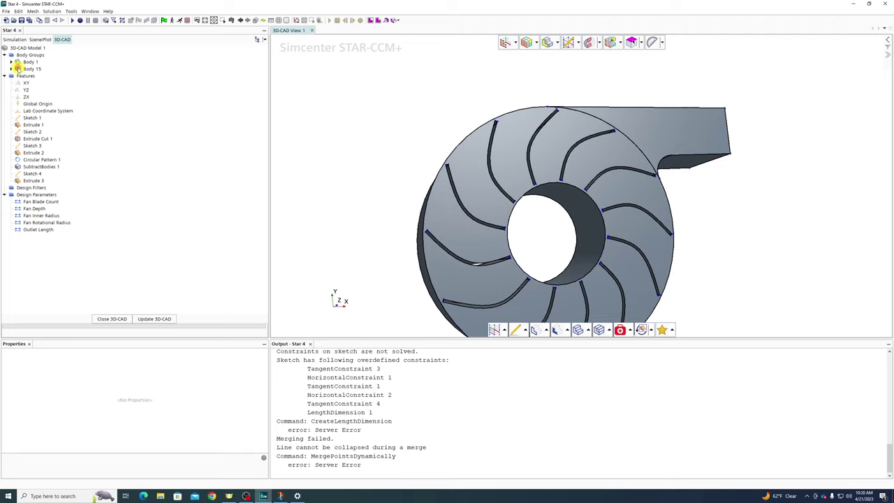
pyautogui.click(26, 69)
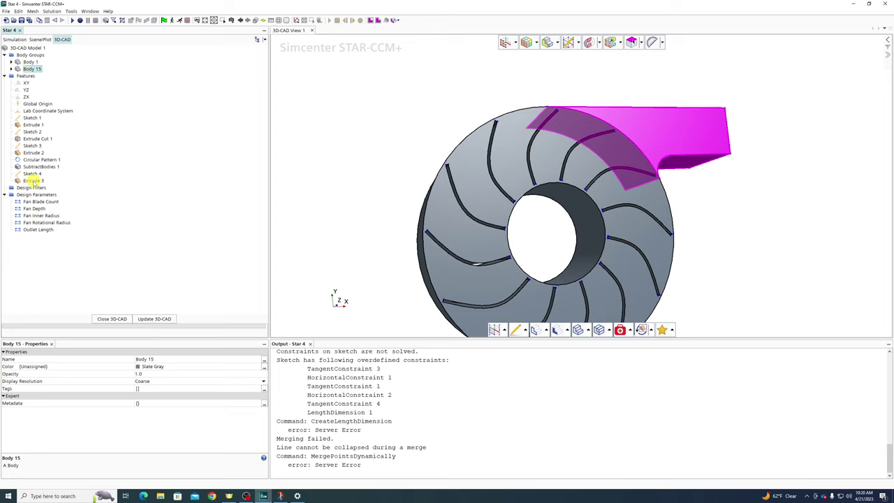
pyautogui.click(32, 180)
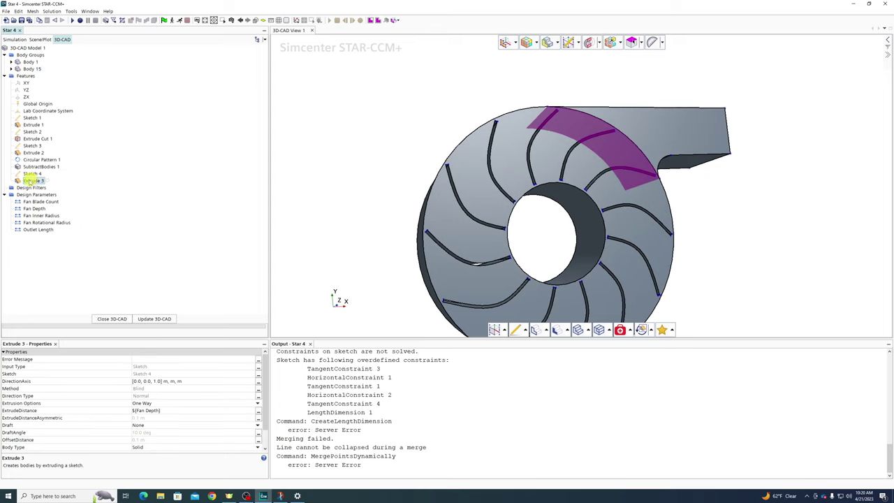
pyautogui.click(22, 180)
pyautogui.moveTo(349, 175); pyautogui.dragTo(295, 216)
pyautogui.scroll(-1, 169, 441)
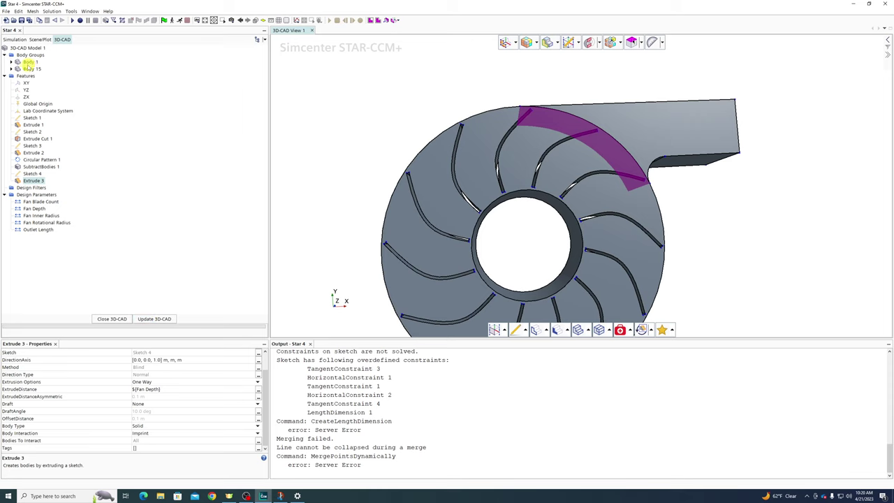
pyautogui.click(28, 63)
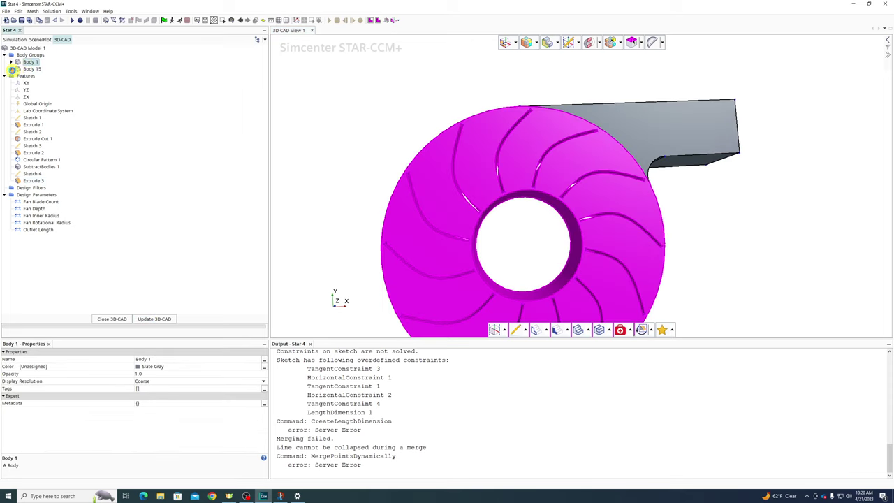
pyautogui.click(10, 69)
pyautogui.click(18, 76)
pyautogui.click(38, 82)
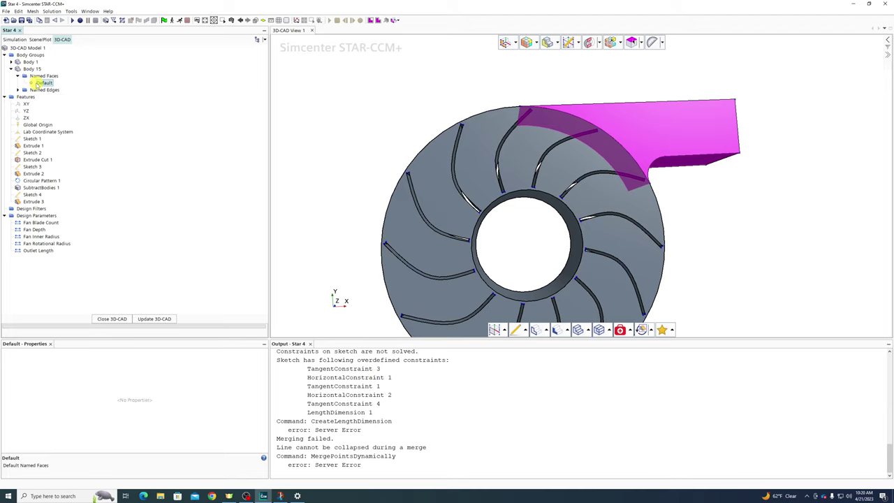
pyautogui.rightClick(42, 83)
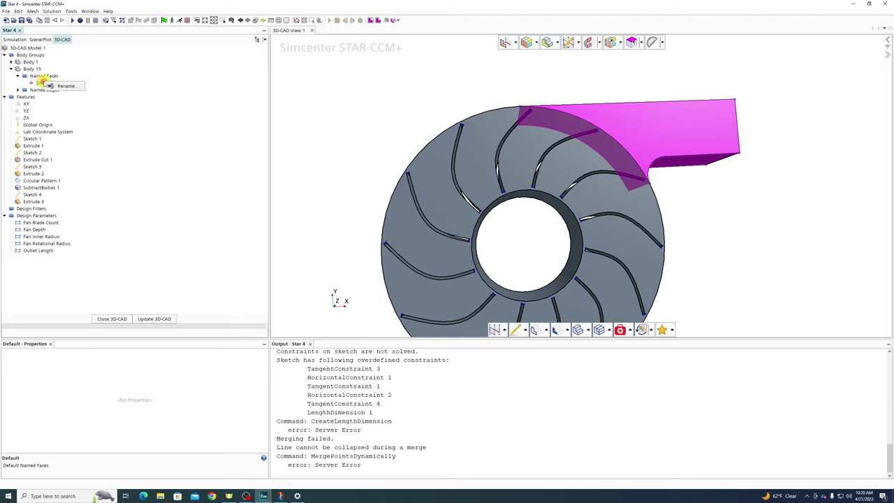
pyautogui.click(144, 69)
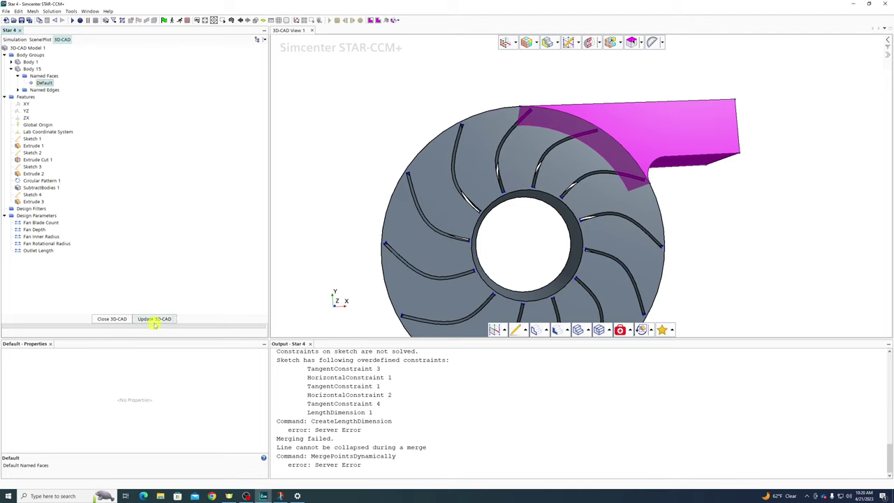
# Name the end face of the outlet duct "Outlet"
pyautogui.moveTo(704, 146); pyautogui.dragTo(771, 143)
pyautogui.rightClick(770, 143)
pyautogui.click(799, 171)
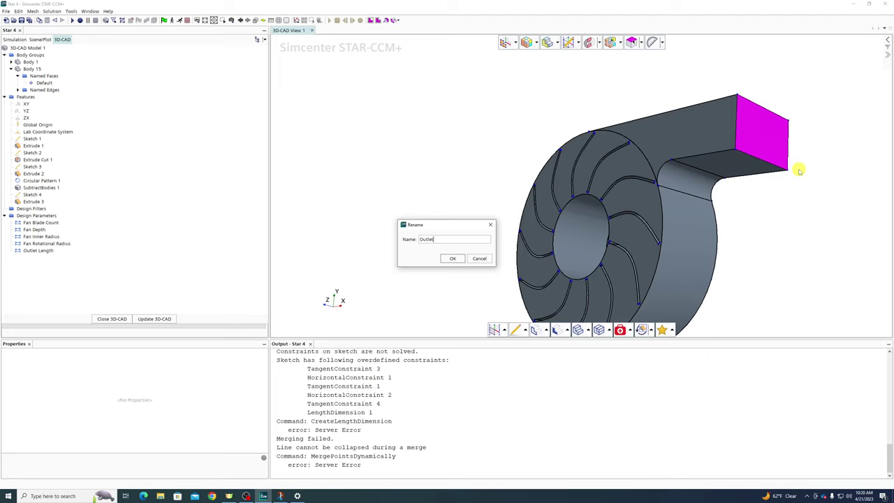
pyautogui.write('Outlet')
pyautogui.click(454, 258)
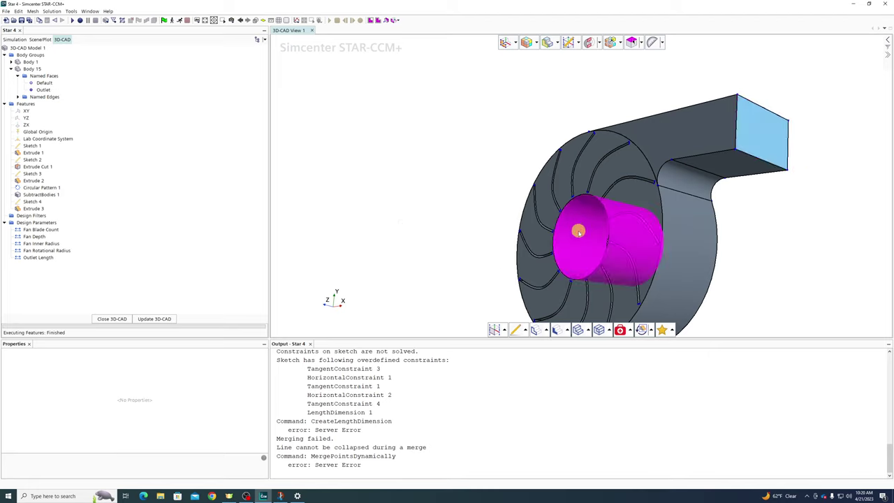
# Name the cylindrical inner face of the fan "Inlet" and close 3D-CAD
pyautogui.rightClick(578, 232)
pyautogui.click(606, 250)
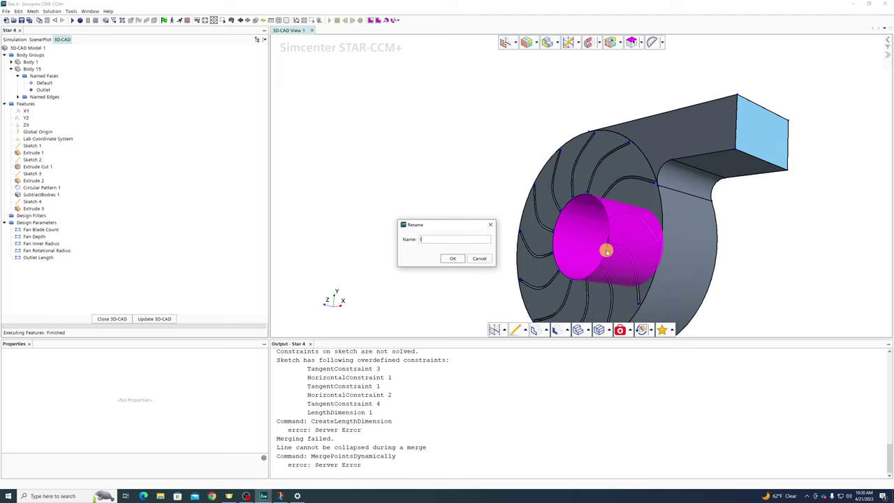
pyautogui.click(460, 260)
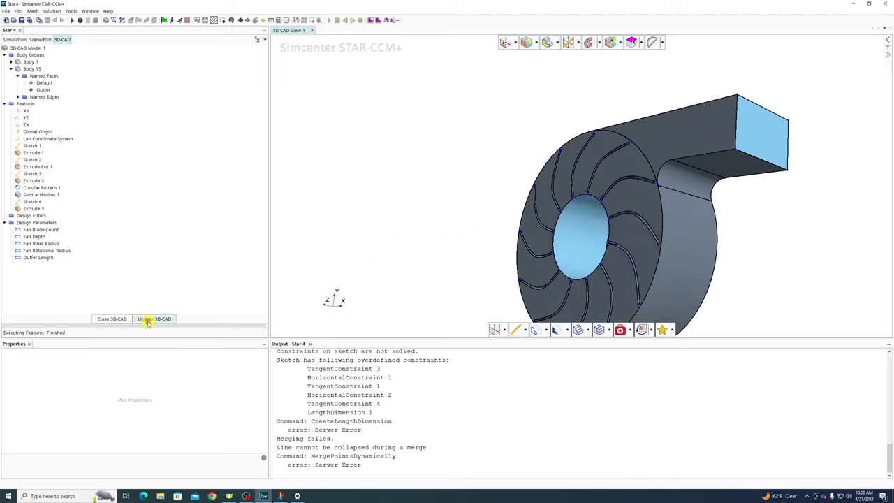
pyautogui.click(112, 319)
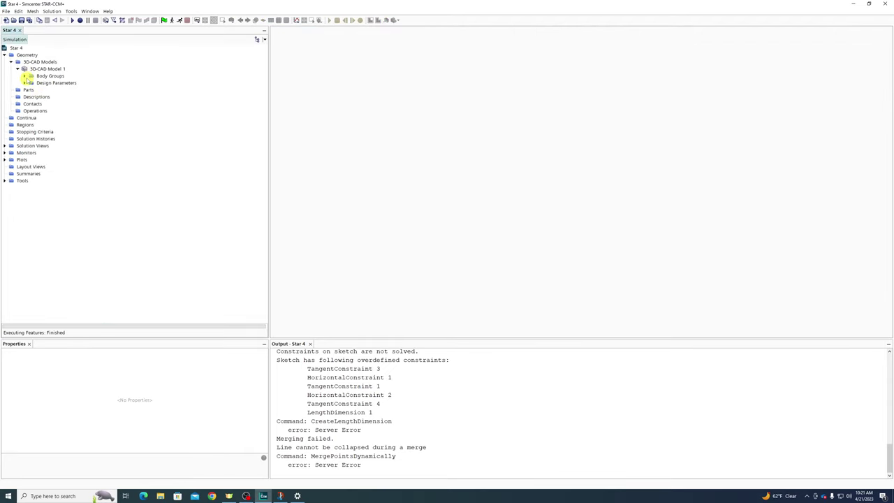
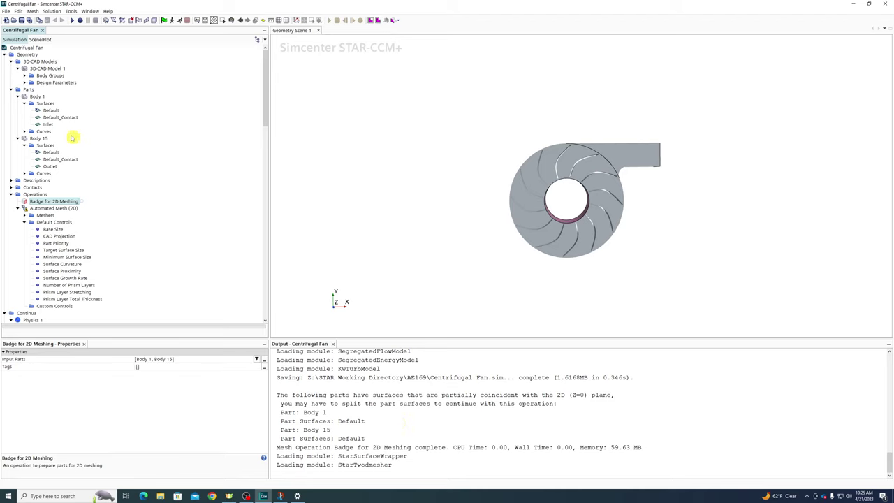
# Split the Default part surface of Body 1 by angle
pyautogui.click(43, 110)
pyautogui.rightClick(43, 111)
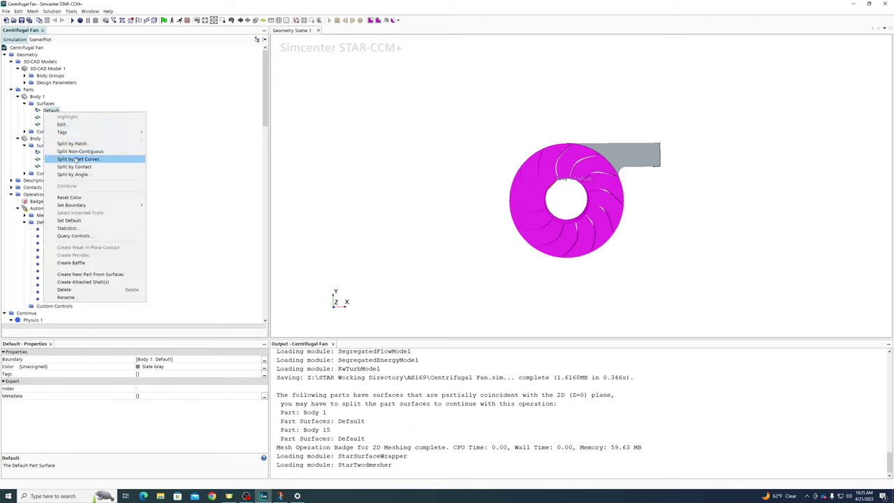
pyautogui.click(77, 174)
pyautogui.click(485, 328)
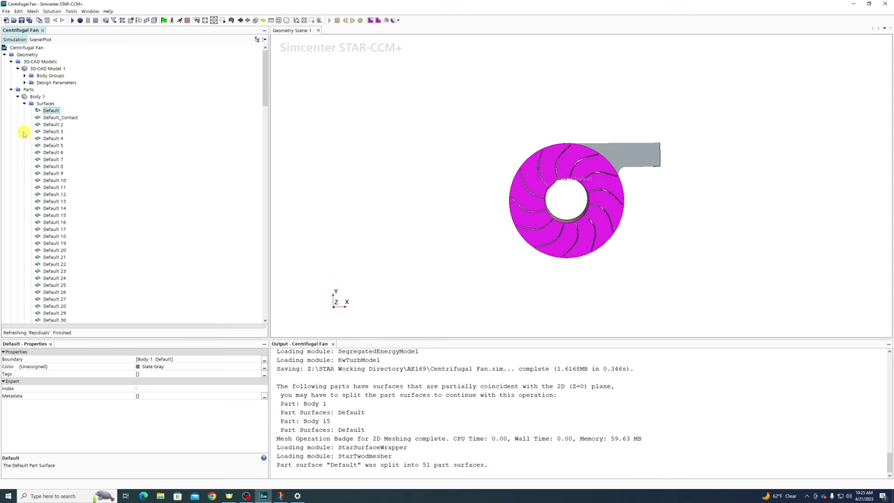
pyautogui.scroll(-9, 114, 200)
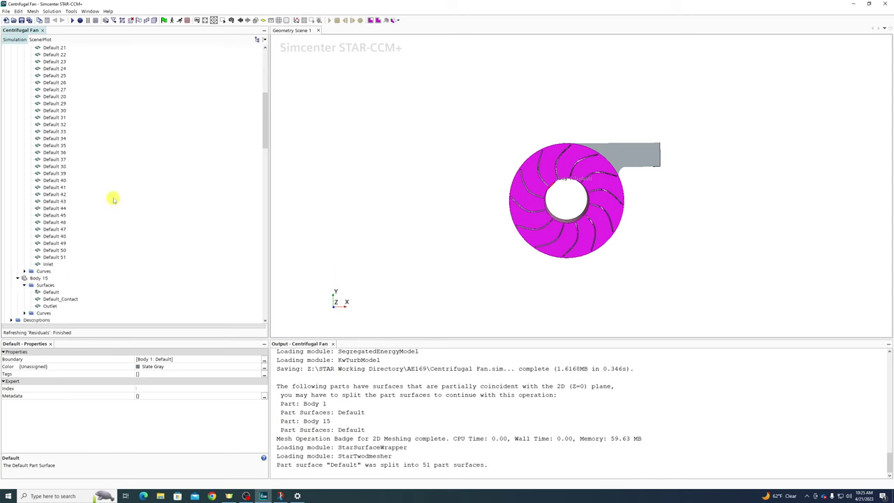
pyautogui.scroll(10, 70, 252)
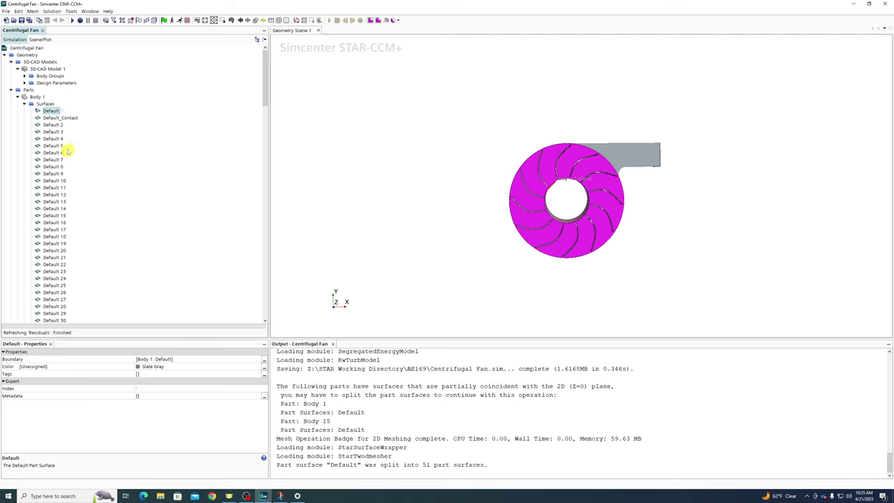
# Split the Default part surface of Body 15 by angle
pyautogui.scroll(-15, 69, 152)
pyautogui.click(39, 173)
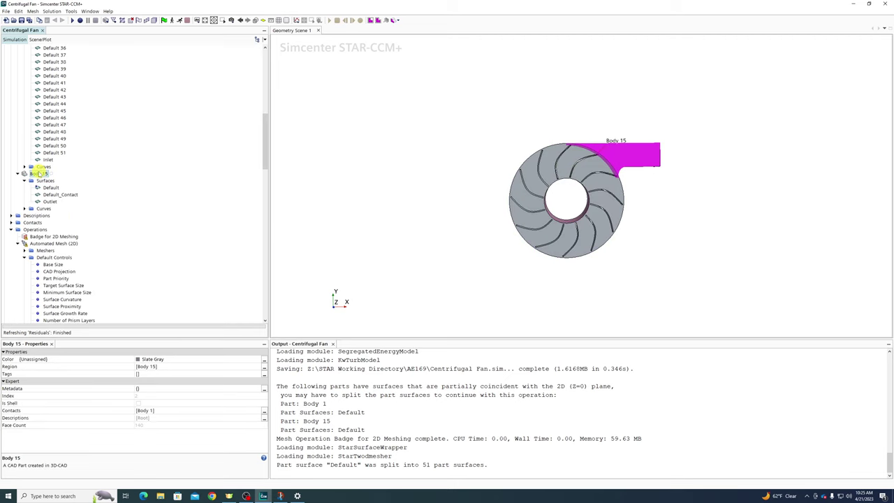
pyautogui.rightClick(39, 173)
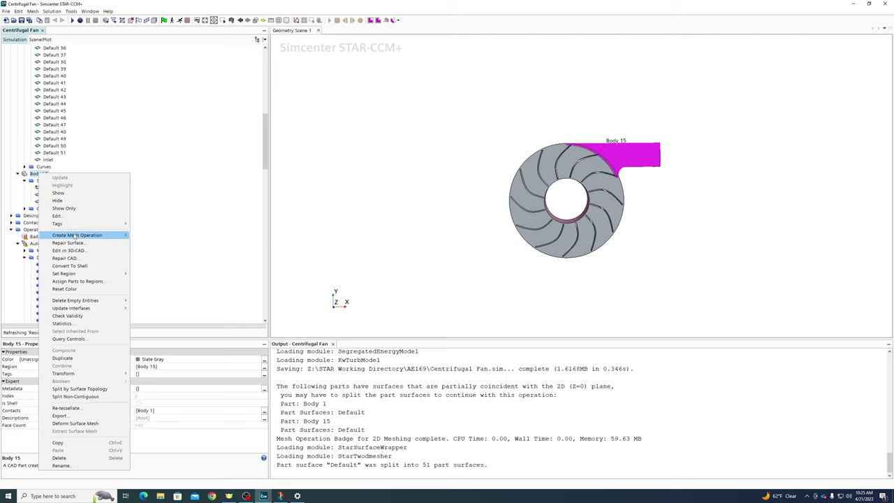
pyautogui.click(102, 142)
pyautogui.click(51, 187)
pyautogui.rightClick(51, 187)
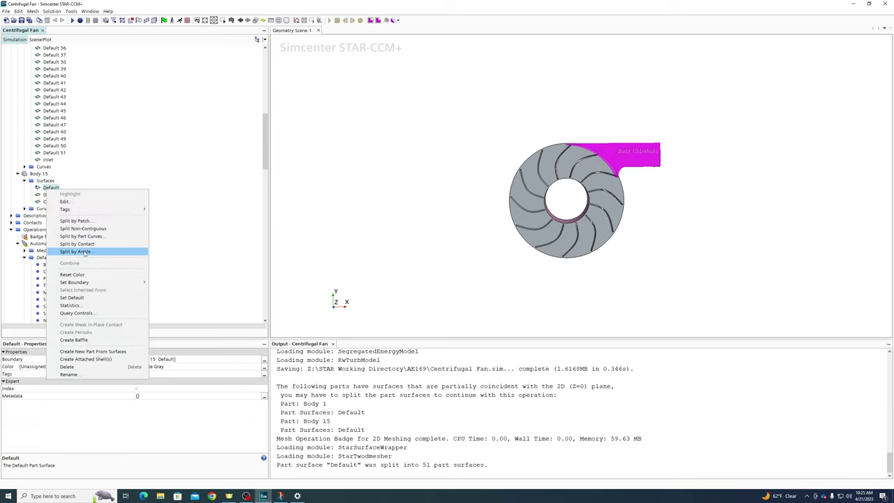
pyautogui.click(76, 252)
pyautogui.click(452, 313)
pyautogui.click(483, 328)
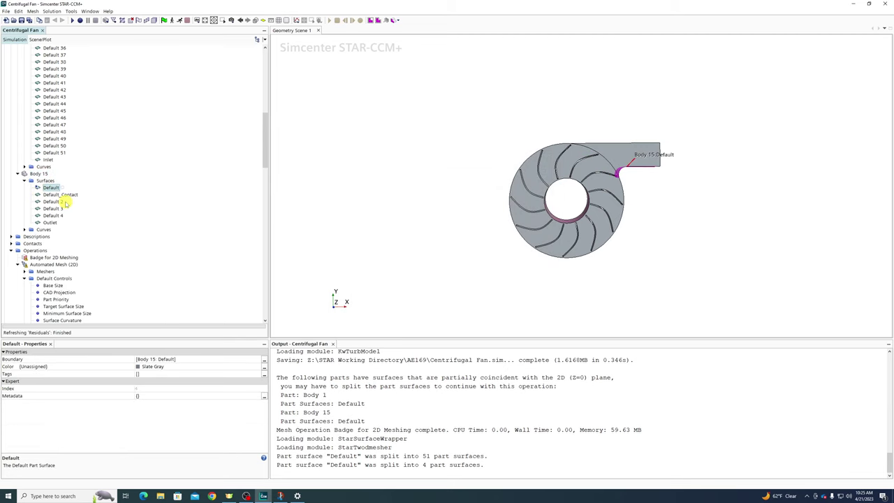
# Execute the Badge for 2D Meshing operation on the split parts
pyautogui.click(43, 152)
pyautogui.rightClick(43, 152)
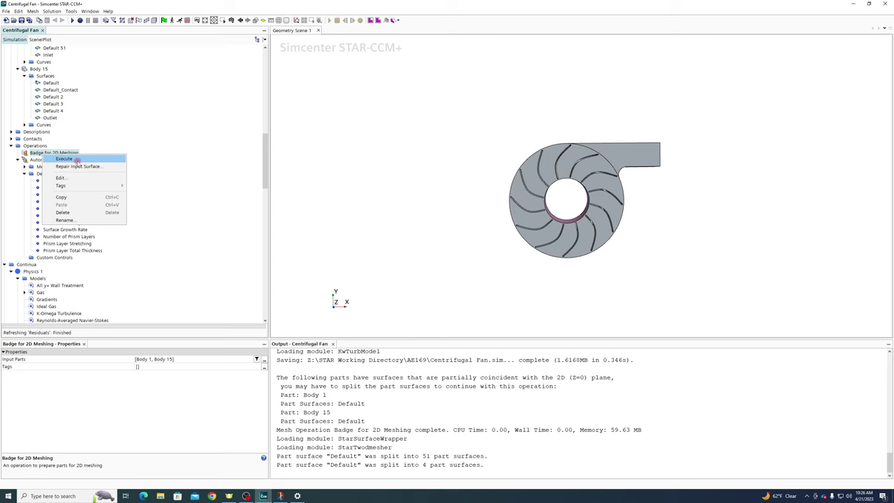
pyautogui.click(78, 161)
# Set Body 1 and Body 15 as the input parts of Automated Mesh (2D) and execute the operation
pyautogui.click(53, 159)
pyautogui.click(139, 375)
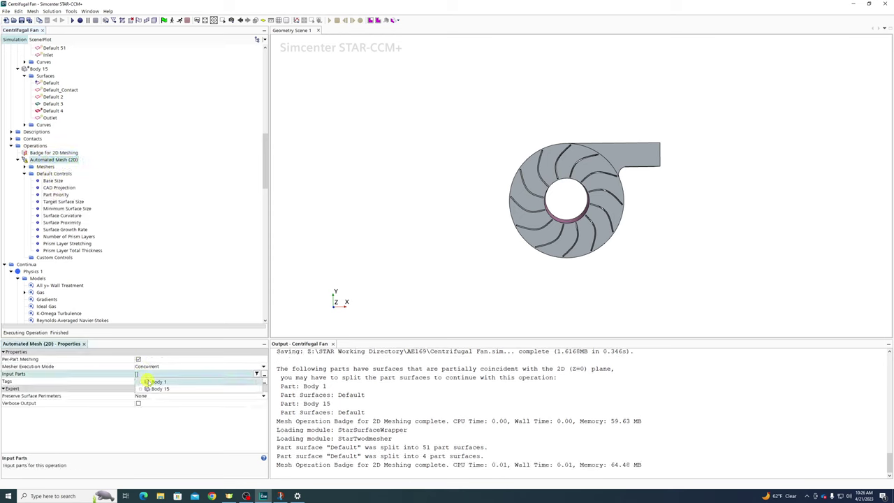
pyautogui.rightClick(37, 159)
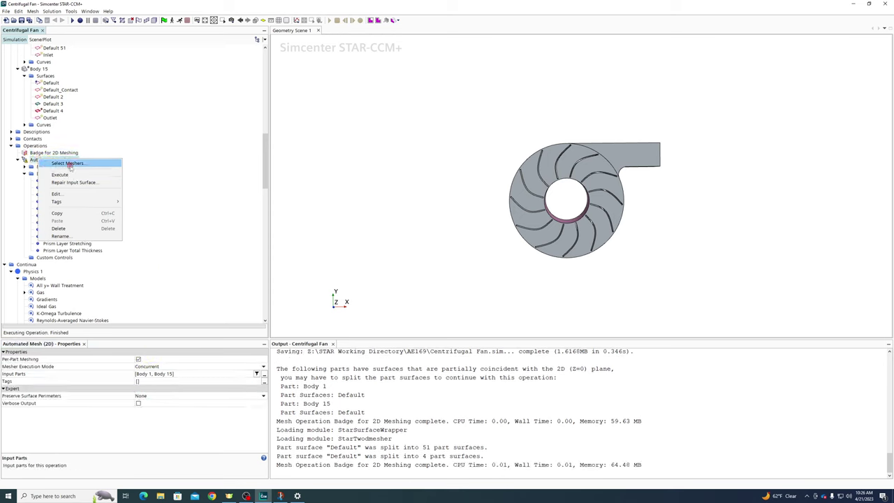
pyautogui.click(76, 165)
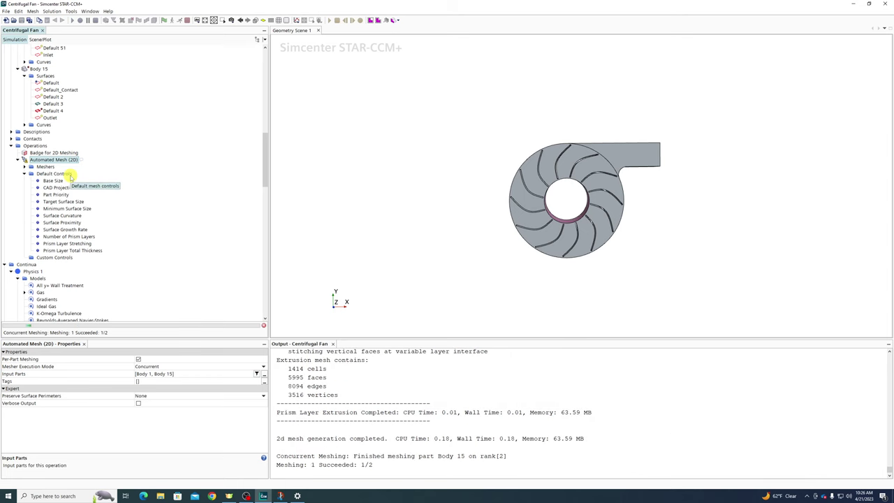
pyautogui.scroll(-10, 109, 257)
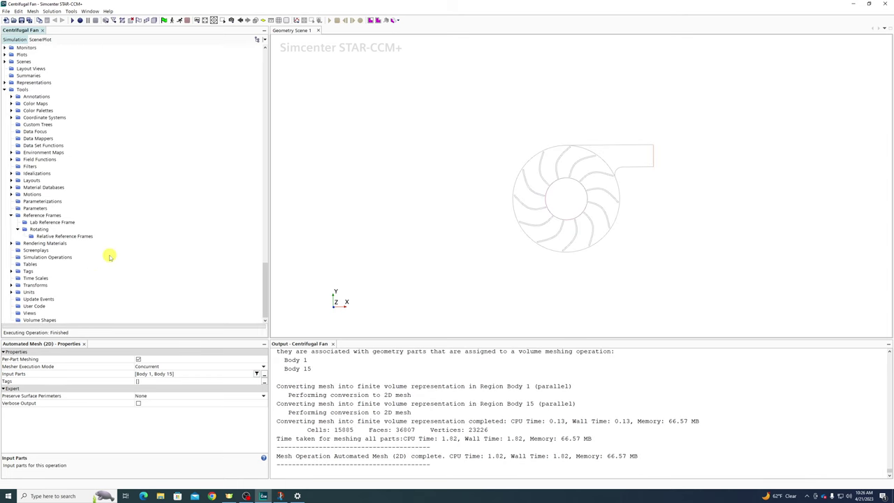
# Create a mesh scene and inspect the mesh around the blade tips and the interface near the outlet duct
pyautogui.scroll(8, 56, 279)
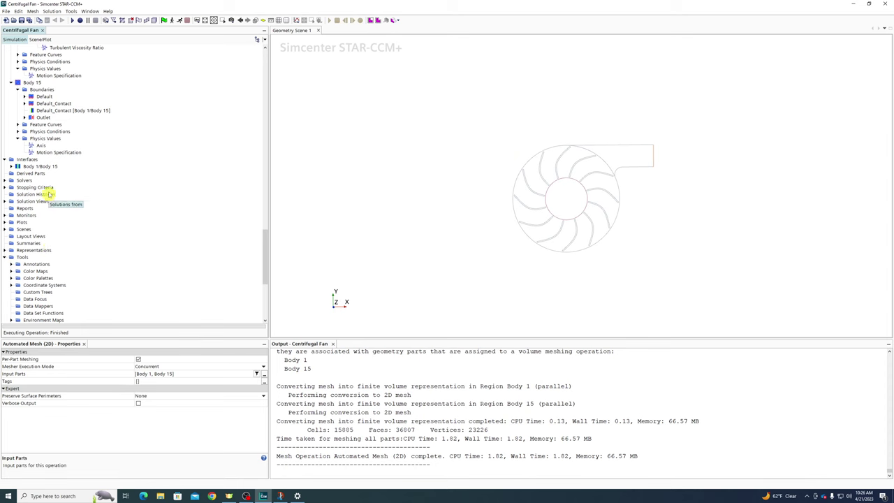
pyautogui.rightClick(26, 230)
pyautogui.moveTo(46, 234)
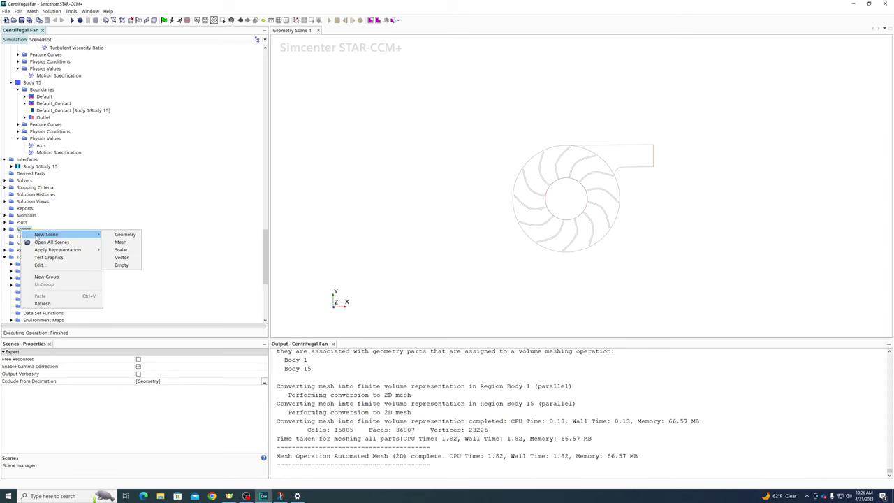
pyautogui.click(120, 243)
pyautogui.scroll(3, 579, 112)
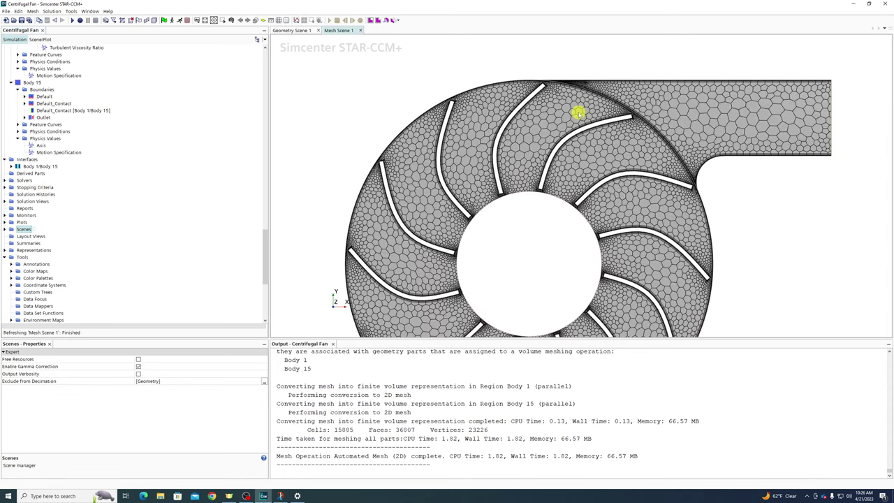
pyautogui.scroll(4, 621, 90)
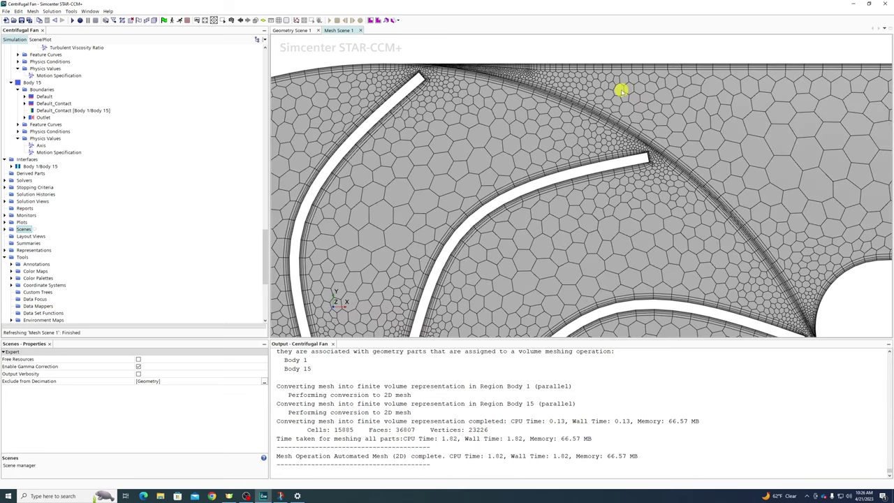
pyautogui.scroll(3, 619, 91)
# Add a surface control to the custom controls of the Automated Mesh (2D) operation
pyautogui.scroll(10, 132, 175)
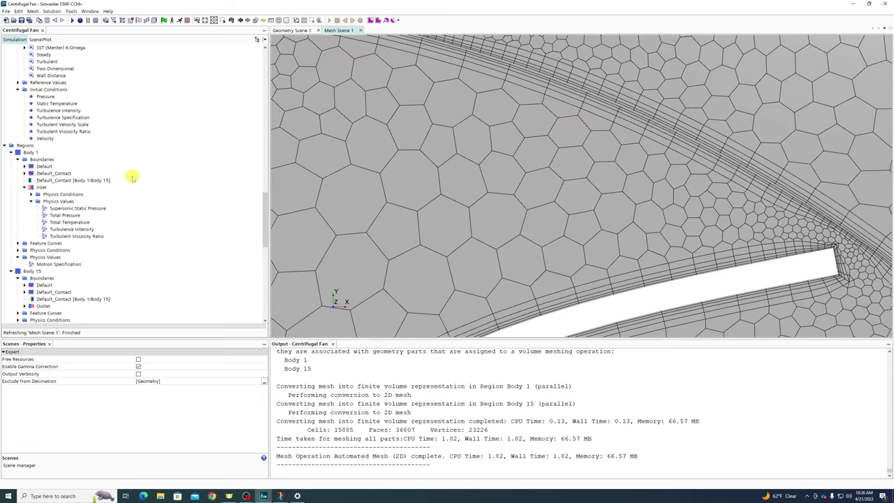
pyautogui.rightClick(68, 144)
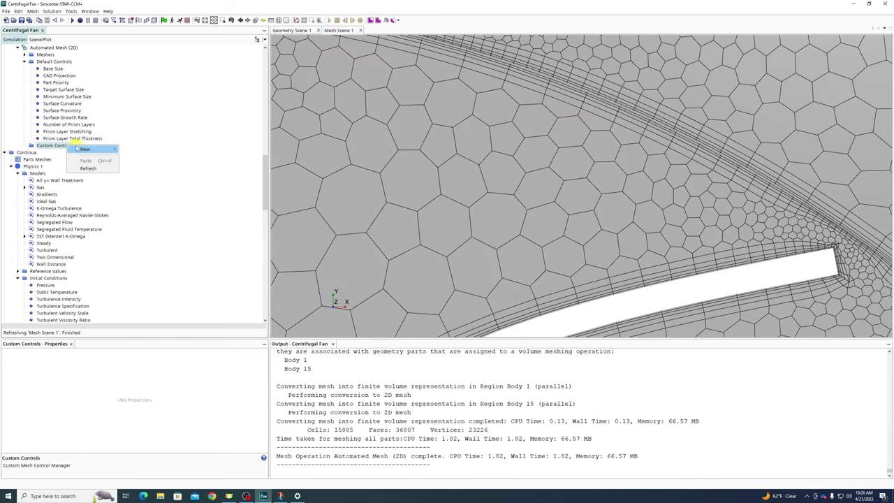
pyautogui.moveTo(80, 149)
pyautogui.click(143, 155)
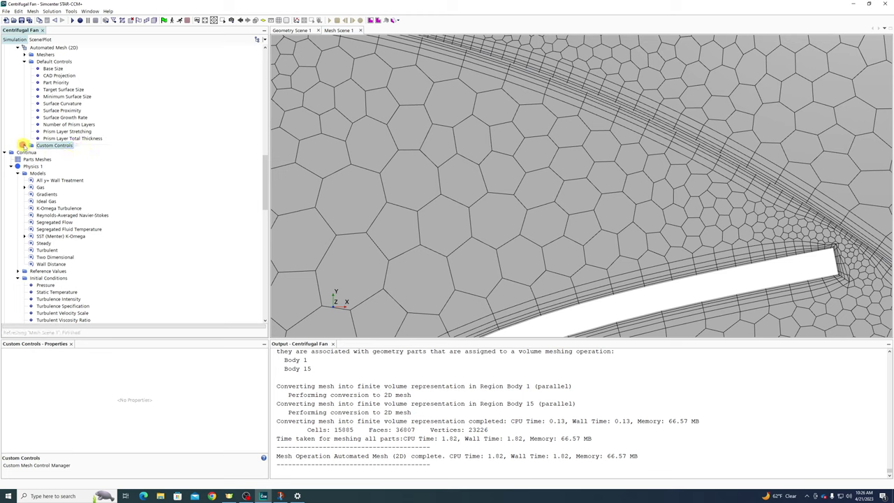
pyautogui.click(24, 144)
pyautogui.click(32, 152)
# Assign the Default_Contact surfaces of Body 1 and Body 15 as the part surfaces of the surface control
pyautogui.click(151, 359)
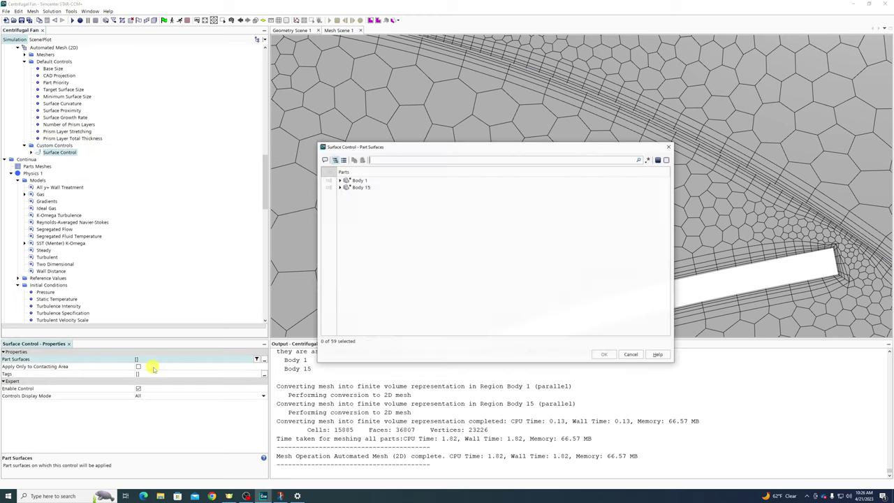
pyautogui.click(342, 181)
pyautogui.click(339, 180)
pyautogui.click(349, 188)
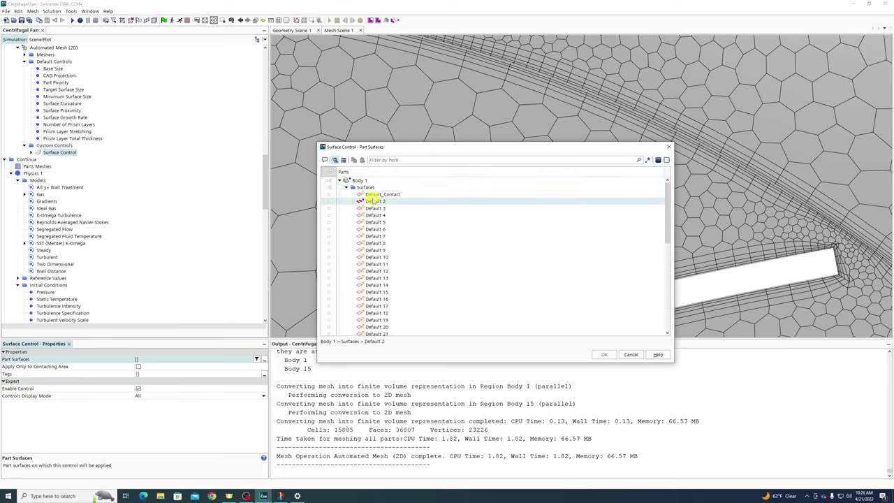
pyautogui.scroll(-10, 353, 206)
pyautogui.click(383, 326)
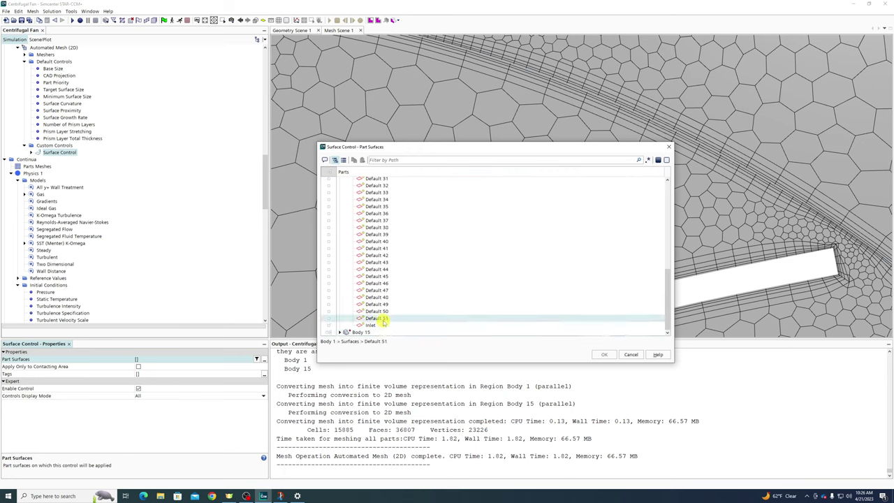
pyautogui.scroll(10, 379, 320)
pyautogui.click(378, 201)
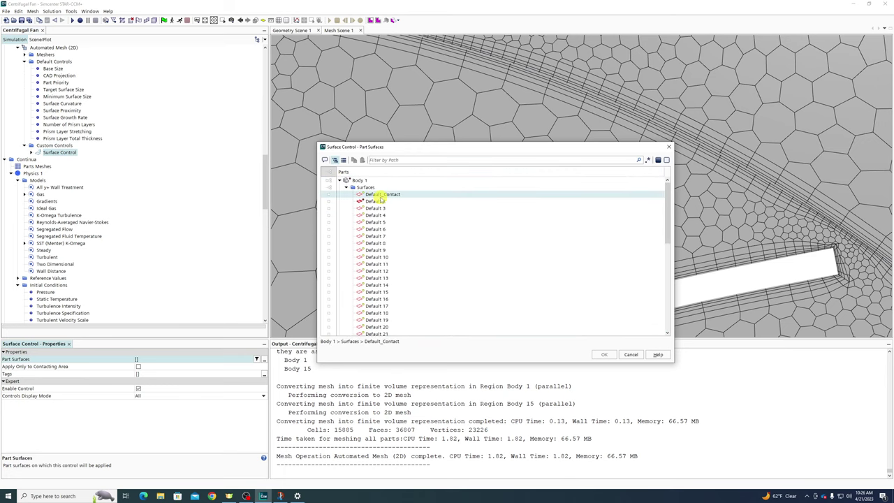
pyautogui.scroll(-10, 409, 256)
pyautogui.click(374, 311)
pyautogui.doubleClick(340, 332)
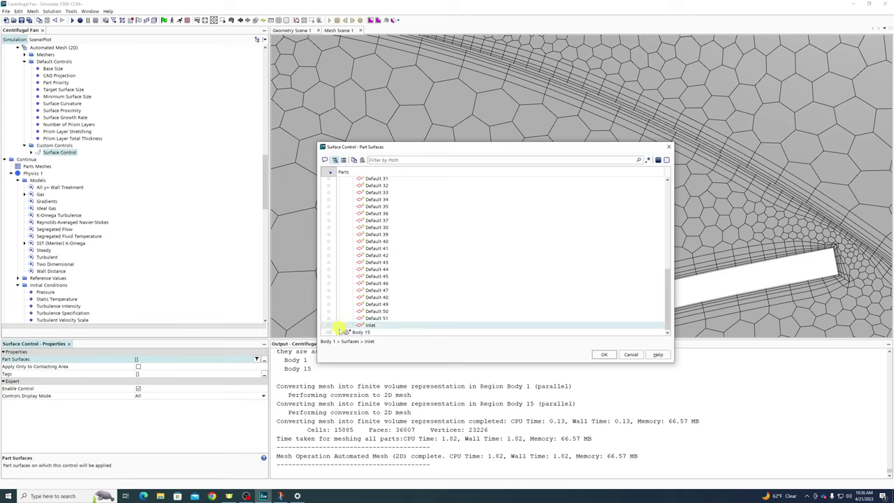
pyautogui.click(341, 333)
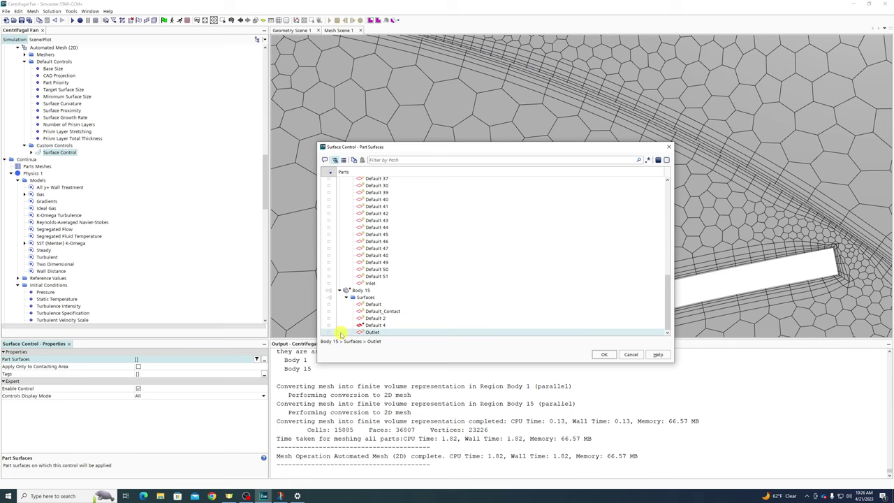
pyautogui.click(368, 304)
pyautogui.click(371, 311)
pyautogui.click(602, 354)
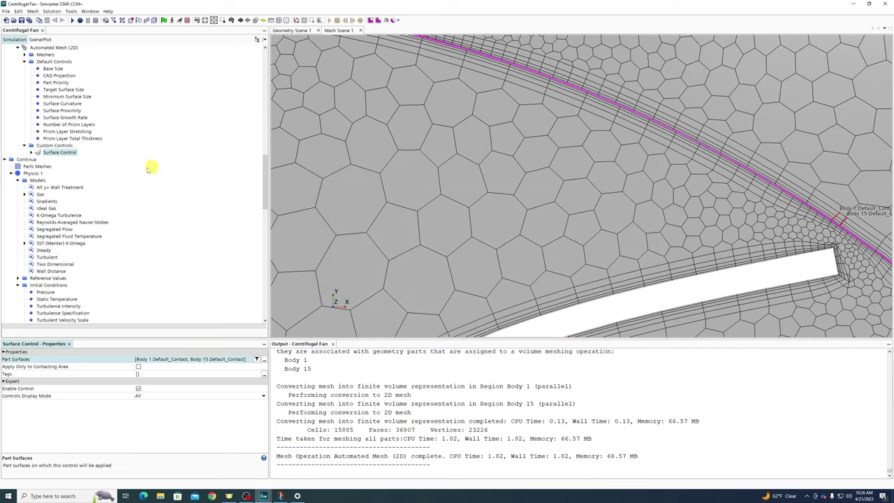
# Disable prism layers in the surface control and regenerate the volume mesh
pyautogui.click(31, 152)
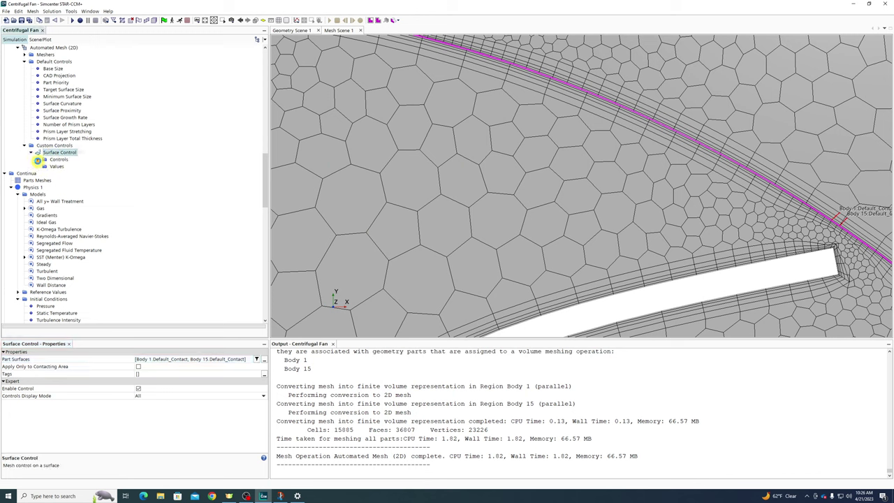
pyautogui.click(38, 159)
pyautogui.click(72, 194)
pyautogui.click(70, 215)
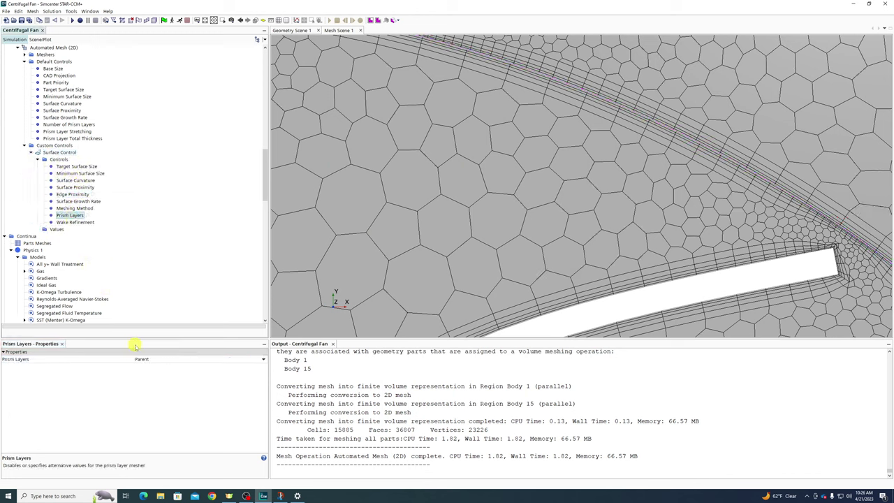
pyautogui.click(143, 358)
pyautogui.click(144, 371)
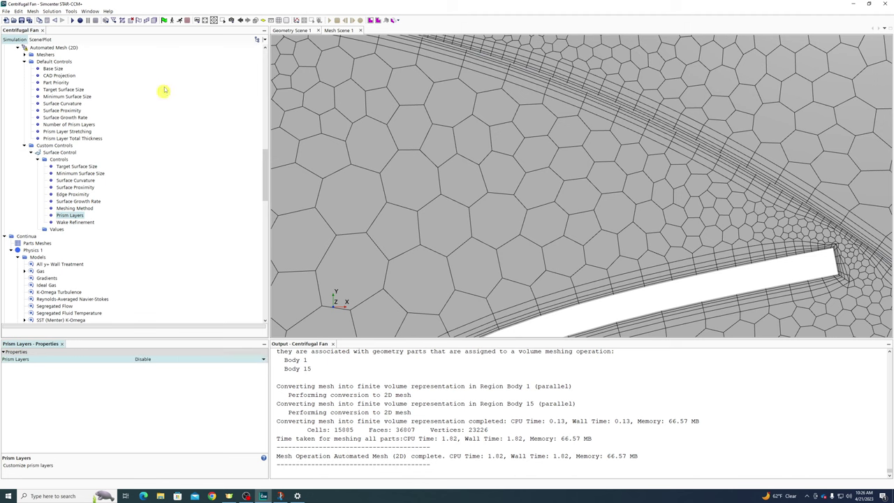
pyautogui.click(157, 20)
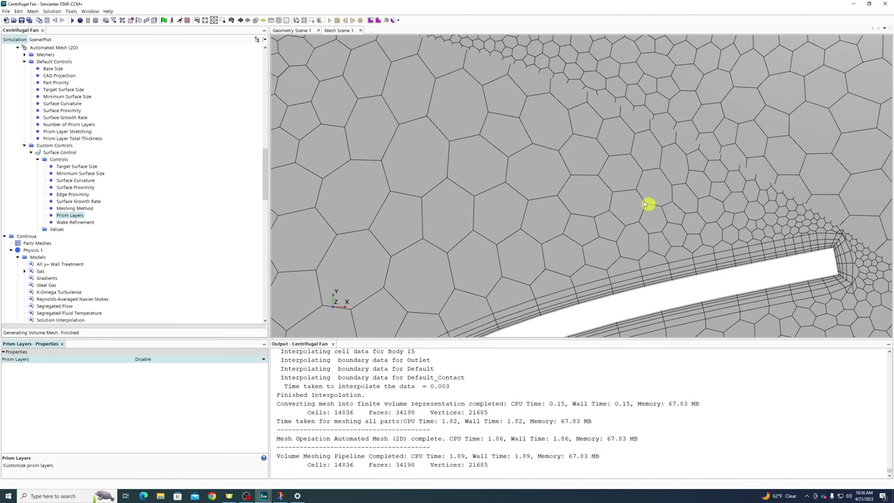
pyautogui.scroll(-1, 629, 192)
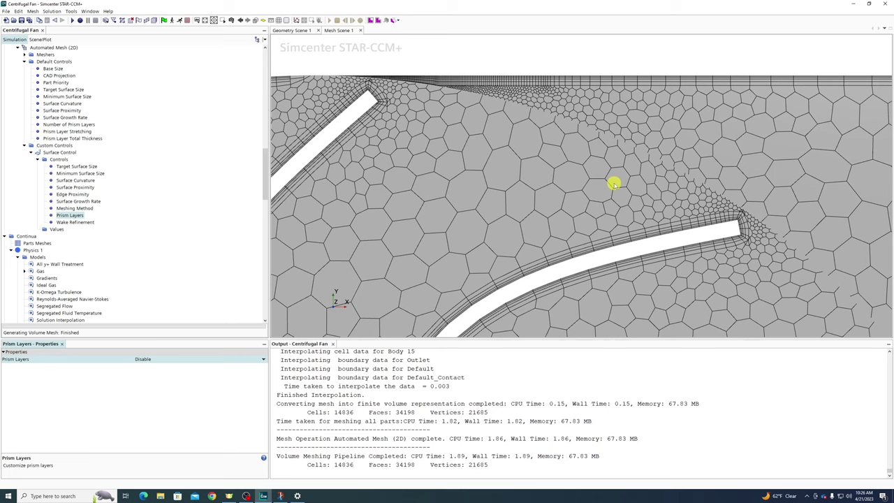
# Switch the surface control's target surface size and minimum surface size from parent to custom values
pyautogui.click(70, 167)
pyautogui.click(151, 362)
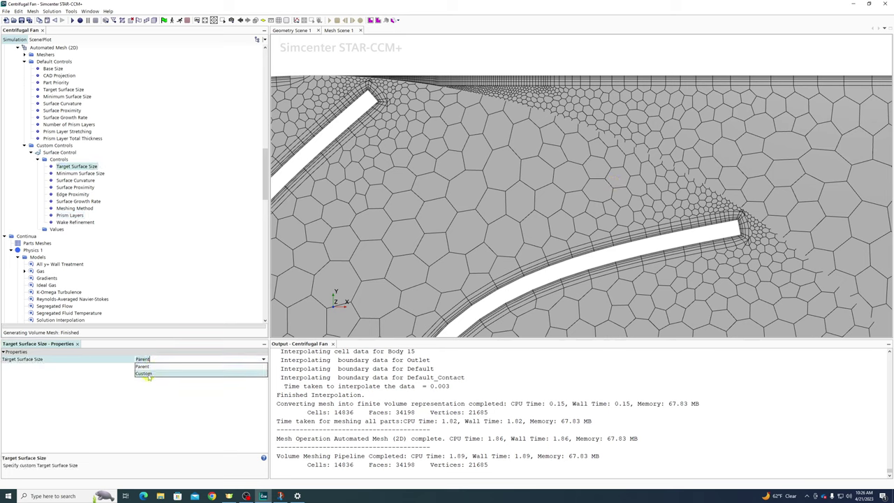
pyautogui.click(79, 173)
pyautogui.click(151, 361)
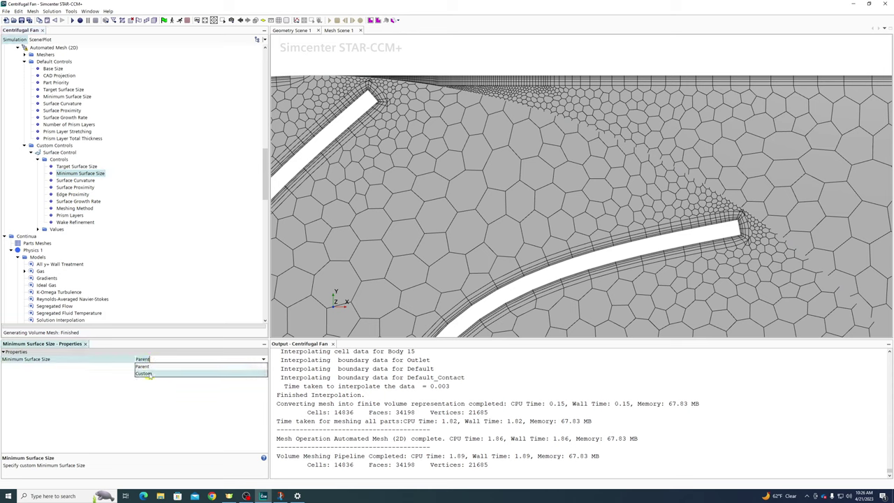
pyautogui.click(143, 371)
# Set the surface control's custom target surface size to 10% of base
pyautogui.click(38, 230)
pyautogui.click(77, 236)
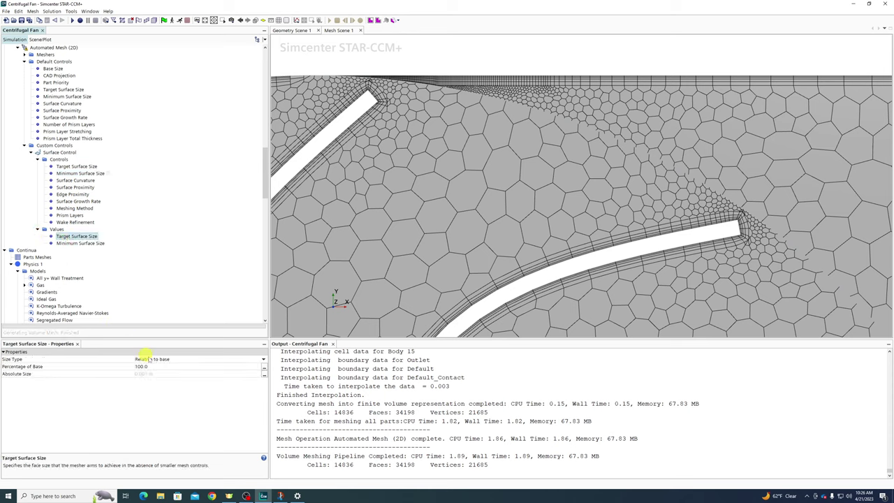
pyautogui.click(155, 366)
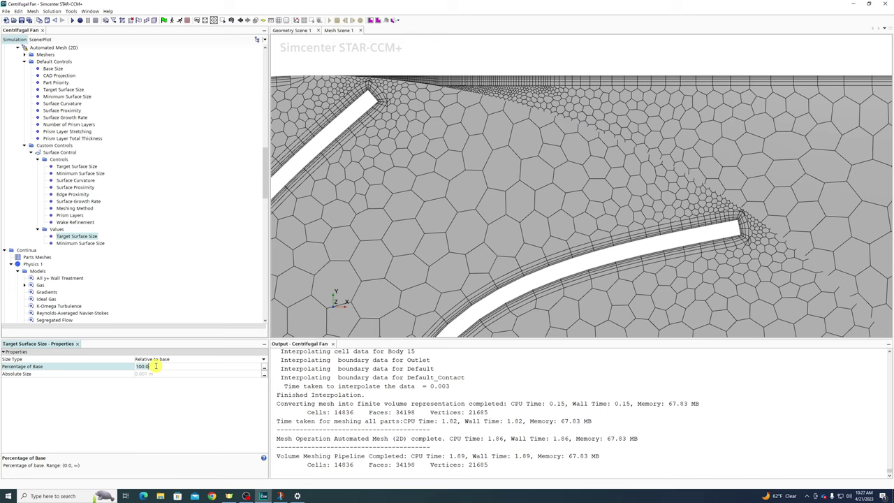
pyautogui.write('0')
pyautogui.press('Return')
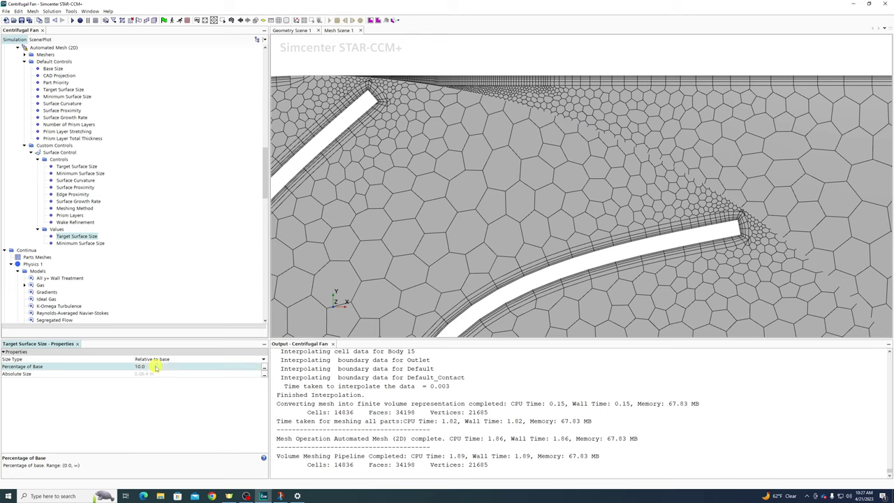
# Set the surface control's custom minimum surface size to 2.5% of base
pyautogui.click(71, 243)
pyautogui.click(155, 366)
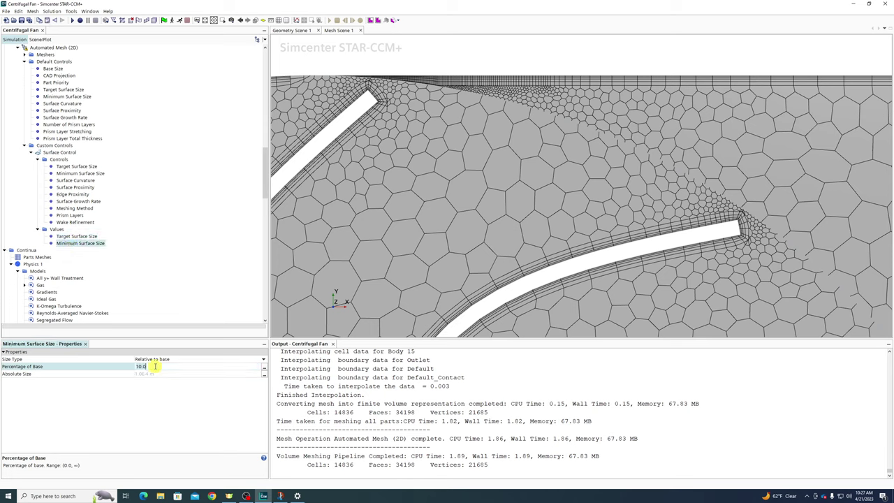
pyautogui.write('2.5')
pyautogui.press('Return')
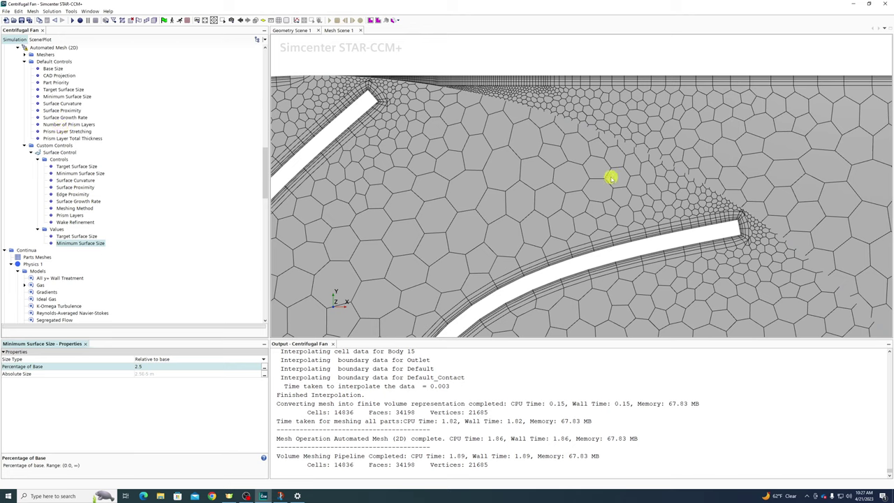
# Set the number of prism layers in the default mesh controls to 4
pyautogui.click(64, 200)
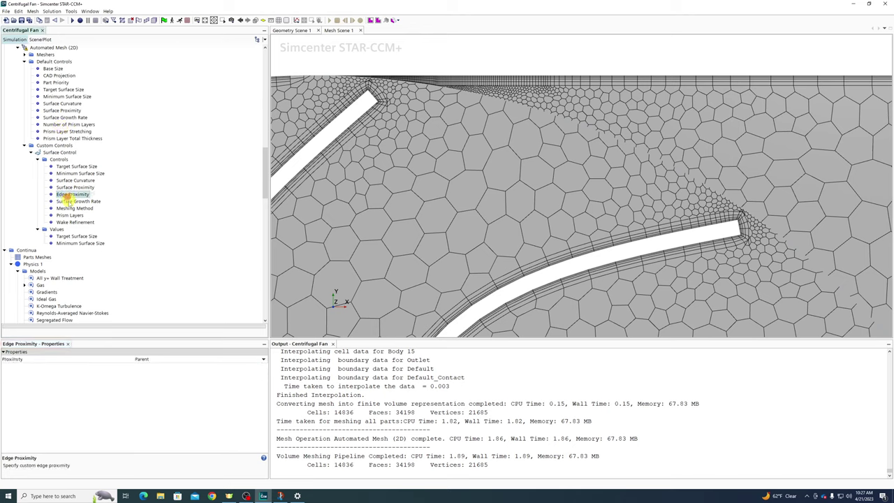
pyautogui.click(71, 207)
pyautogui.click(73, 194)
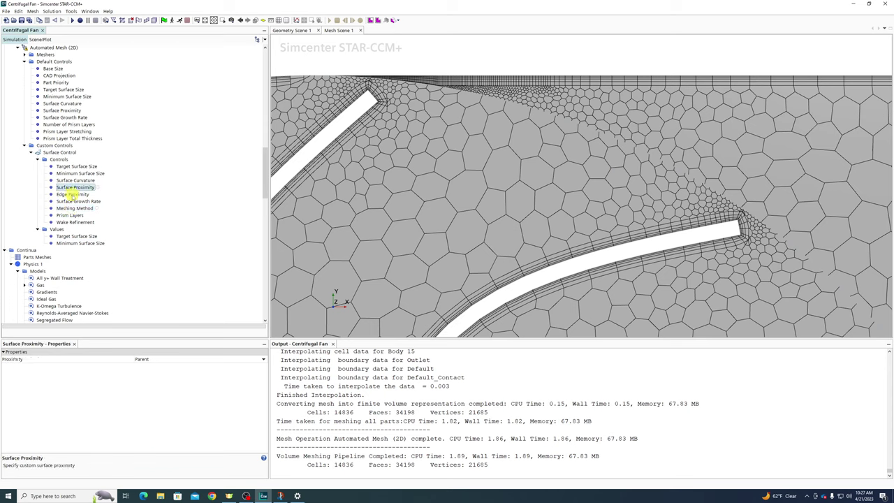
pyautogui.click(70, 124)
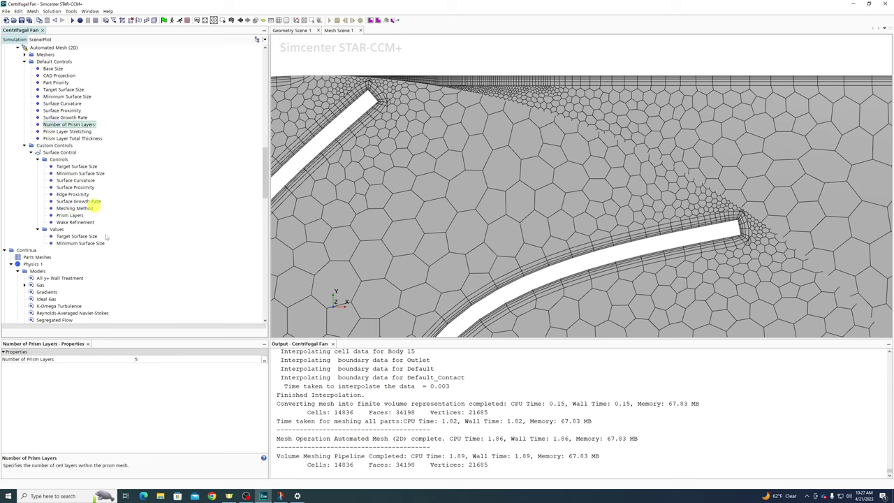
pyautogui.click(149, 359)
pyautogui.press('Return')
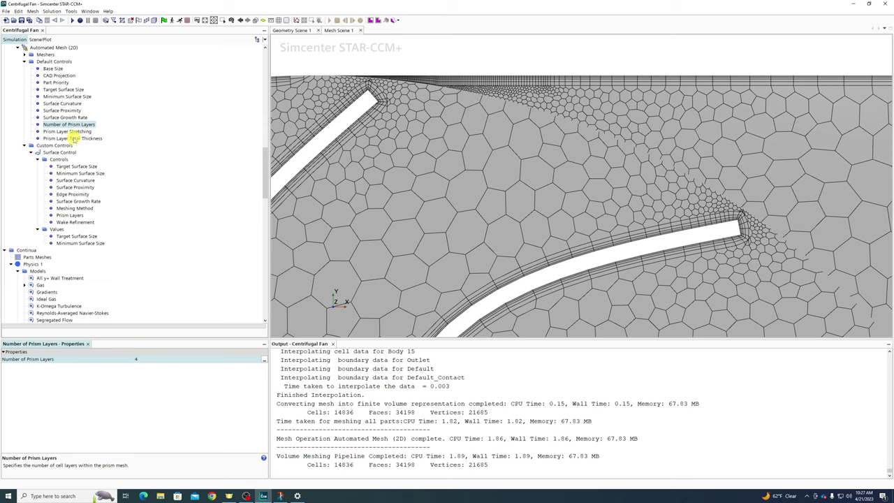
# Set the default prism layer total thickness to 25% of base
pyautogui.click(73, 138)
pyautogui.click(163, 366)
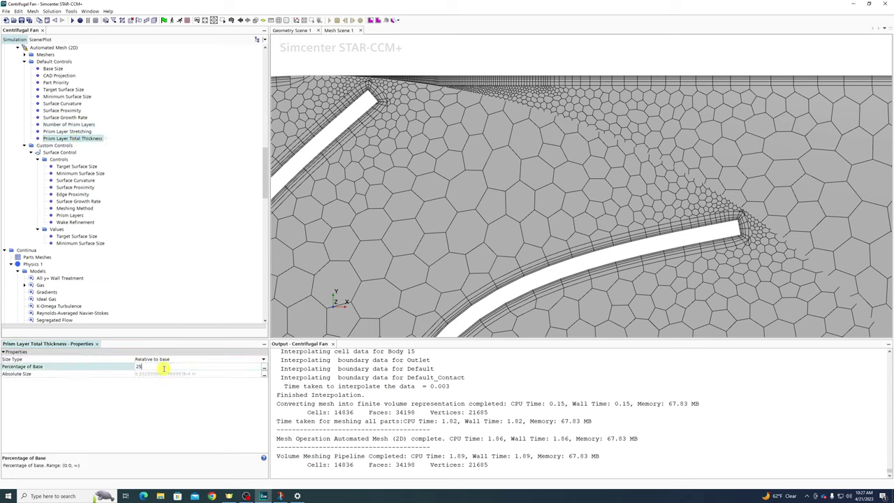
pyautogui.write('25')
pyautogui.press('Return')
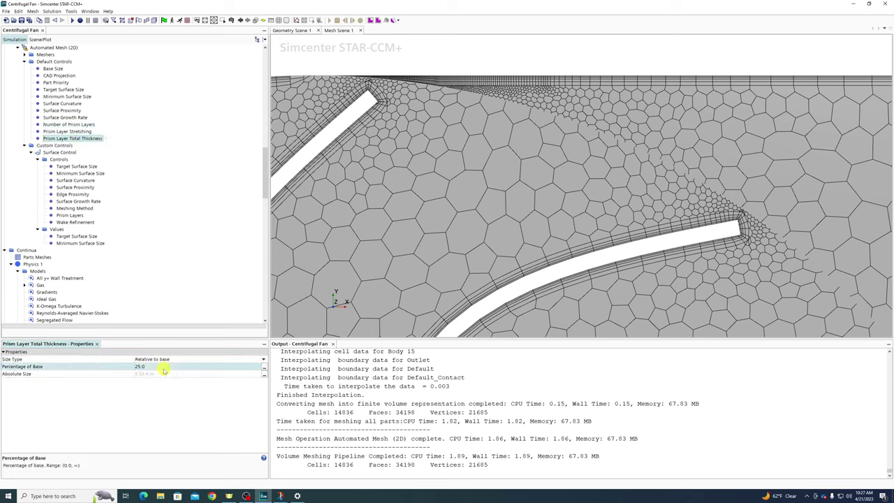
# Regenerate the volume mesh with the refined interface and new prism layer settings, and inspect the mesh along the casing's upper wall
pyautogui.click(155, 21)
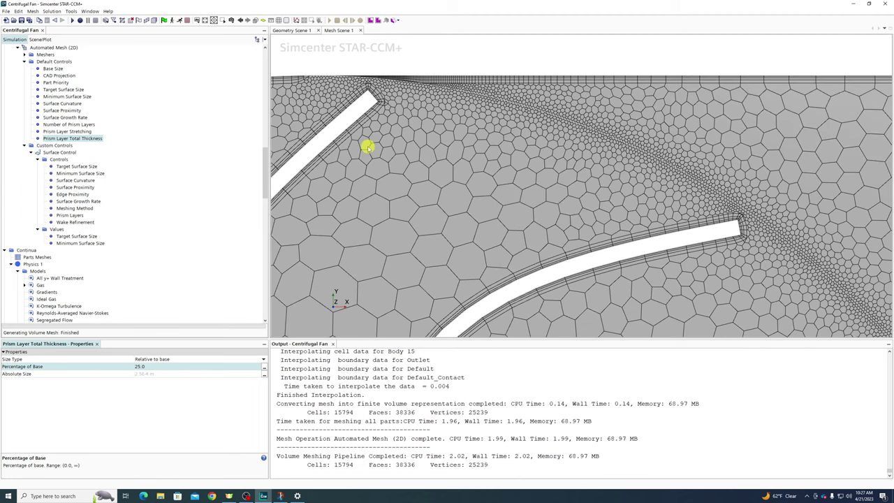
pyautogui.scroll(5, 393, 63)
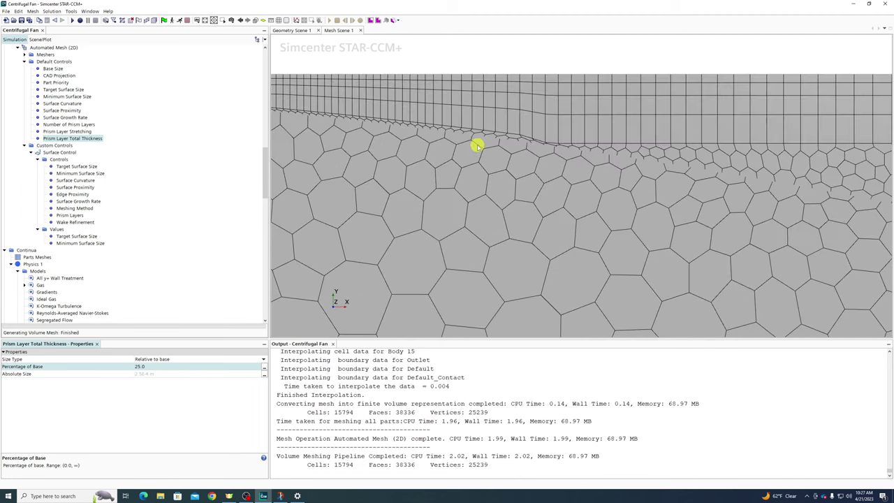
pyautogui.scroll(-4, 477, 146)
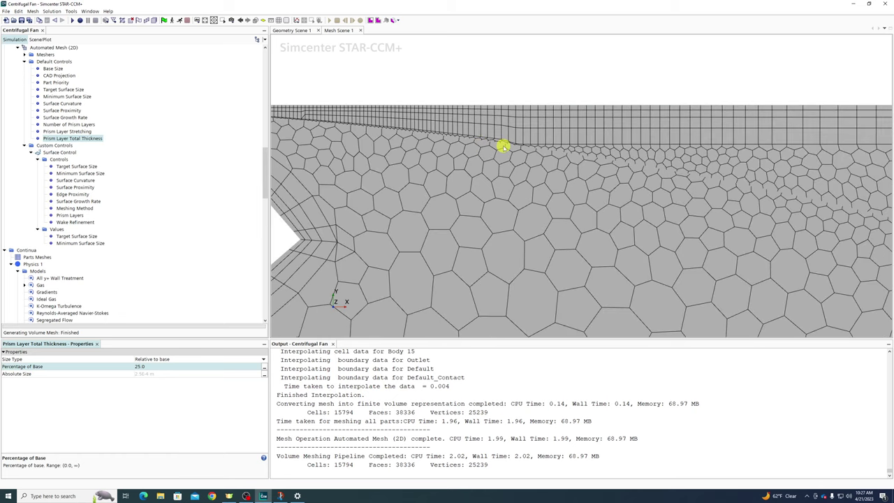
# Examine the mesh where the rotor interface meets the casing's upper wall and in the narrow gap at the outlet's rounded cutoff
pyautogui.scroll(4, 393, 132)
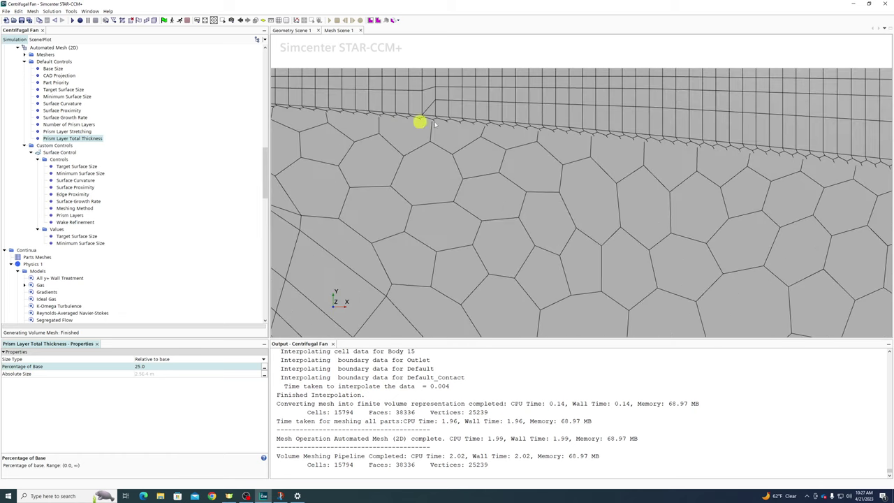
pyautogui.scroll(-2, 475, 128)
pyautogui.scroll(-6, 475, 128)
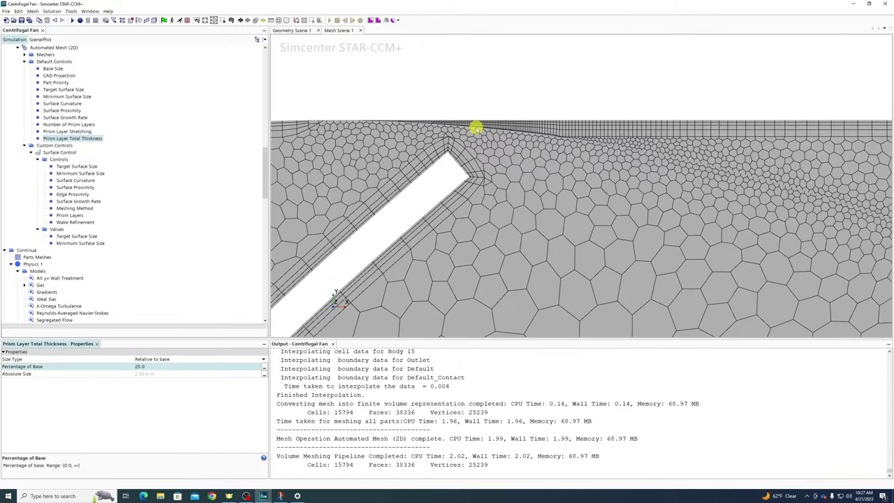
pyautogui.scroll(-1, 476, 129)
pyautogui.scroll(6, 639, 237)
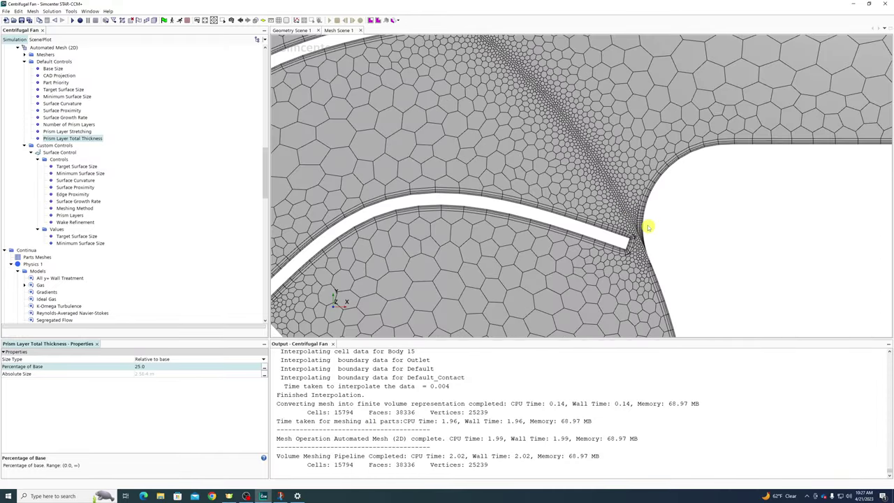
pyautogui.scroll(2, 640, 263)
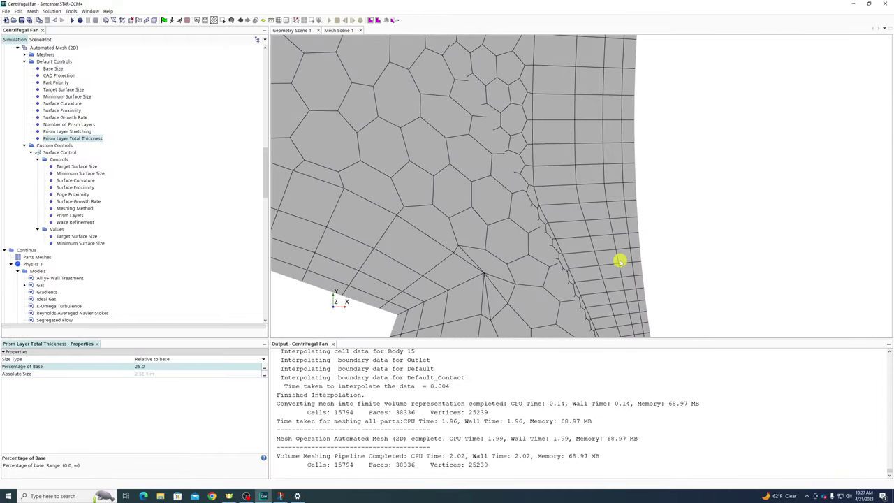
pyautogui.scroll(-1, 621, 261)
pyautogui.scroll(-2, 552, 82)
pyautogui.scroll(2, 596, 182)
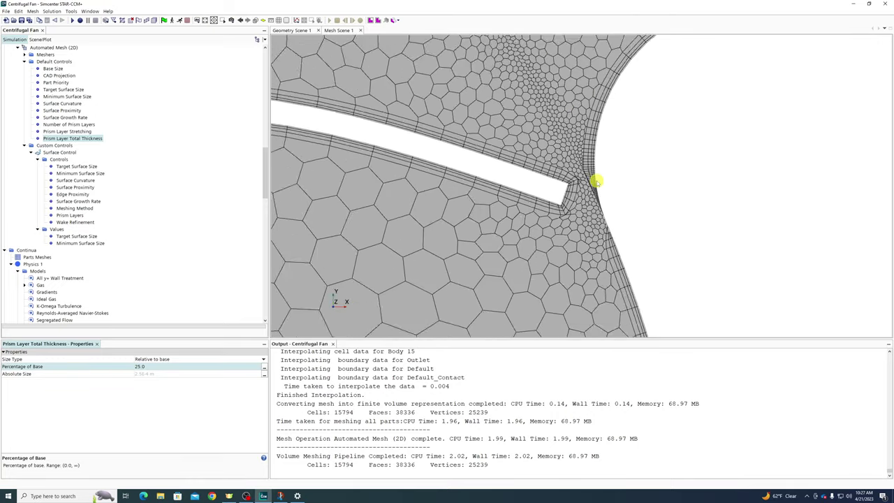
pyautogui.scroll(-4, 595, 182)
pyautogui.scroll(4, 494, 107)
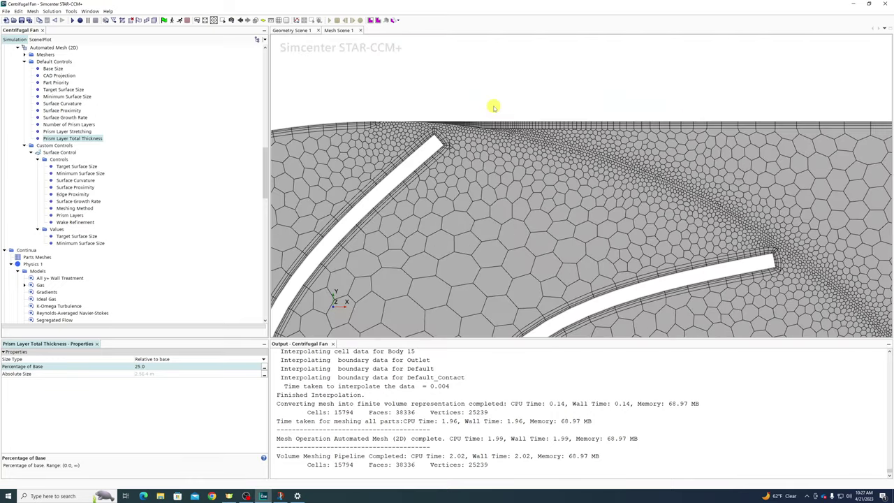
pyautogui.scroll(2, 493, 107)
# Switch the custom surface control's prism layers to Parent and execute the Automated Mesh (2D) operation again
pyautogui.click(69, 215)
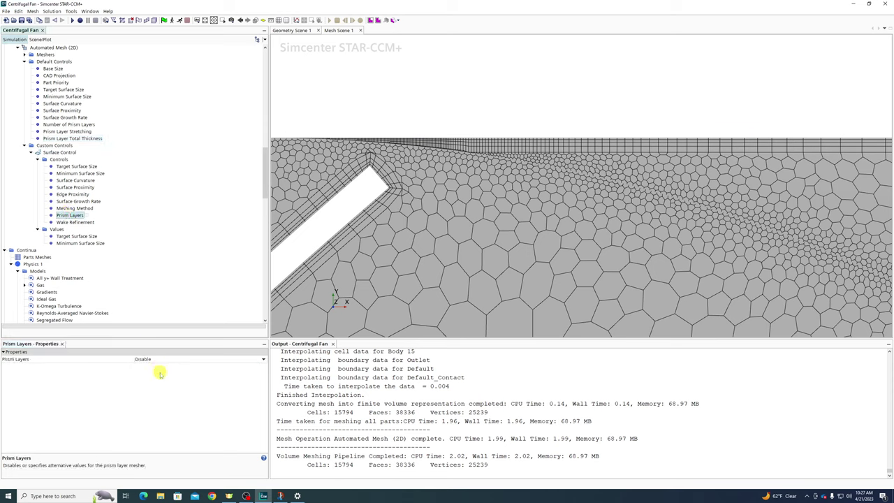
pyautogui.click(154, 359)
pyautogui.click(151, 366)
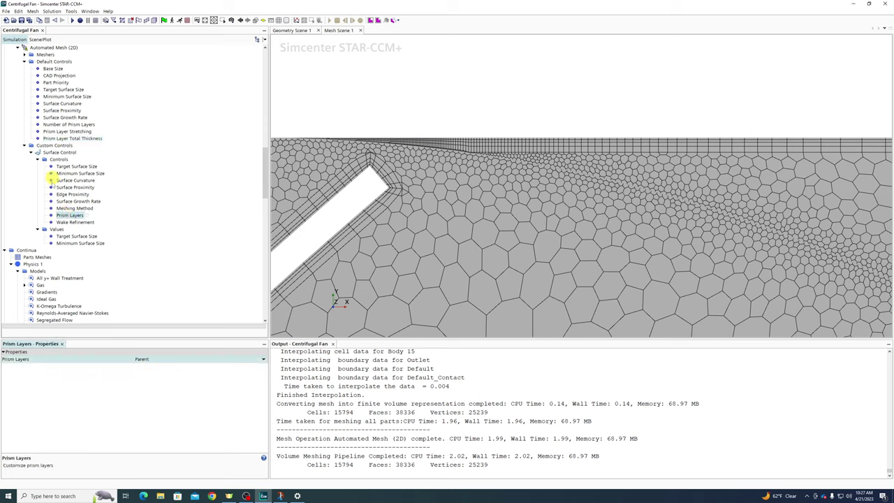
pyautogui.click(50, 47)
pyautogui.rightClick(50, 47)
pyautogui.click(70, 62)
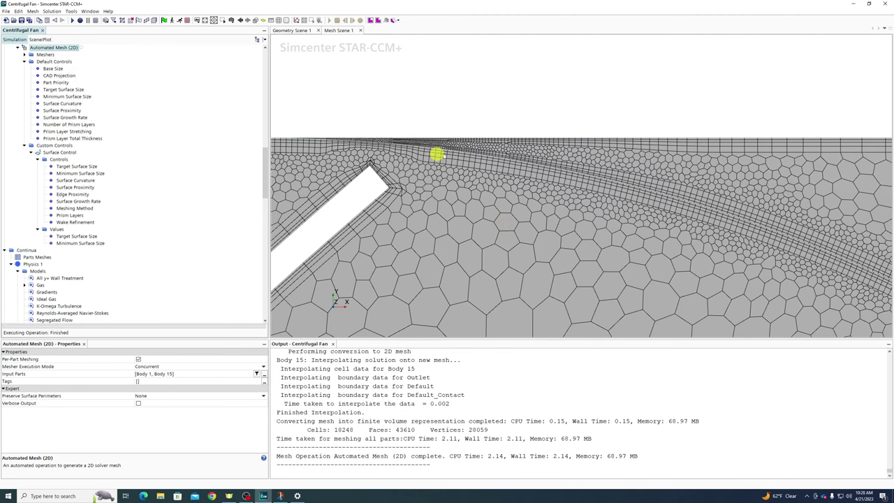
# Examine the prism layers on both sides of the rotor interface, including the gap at the blade tip
pyautogui.scroll(5, 569, 152)
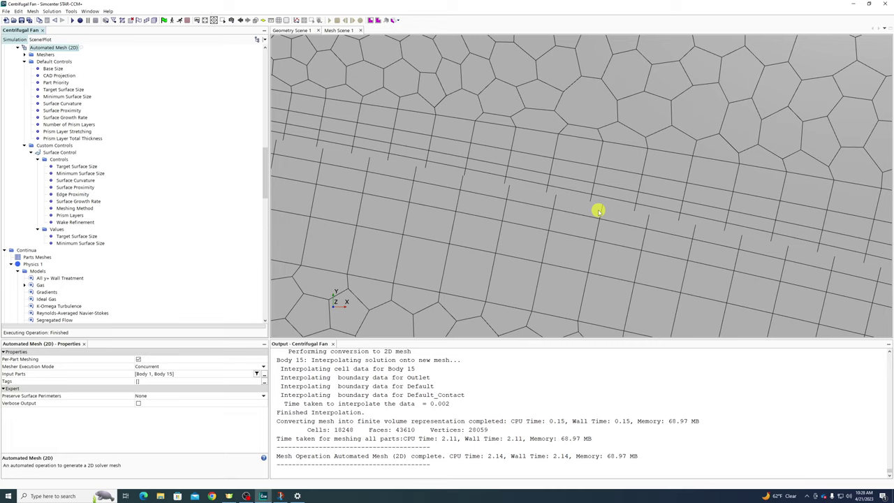
pyautogui.scroll(-6, 599, 210)
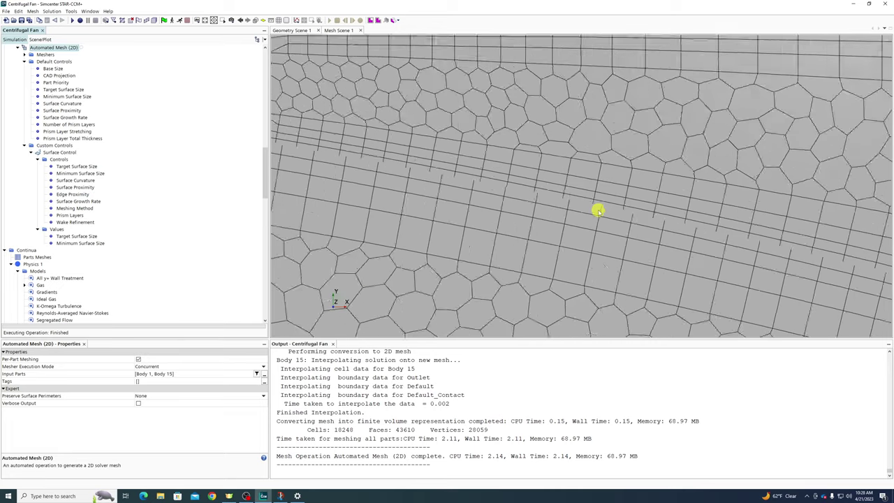
pyautogui.scroll(-3, 680, 323)
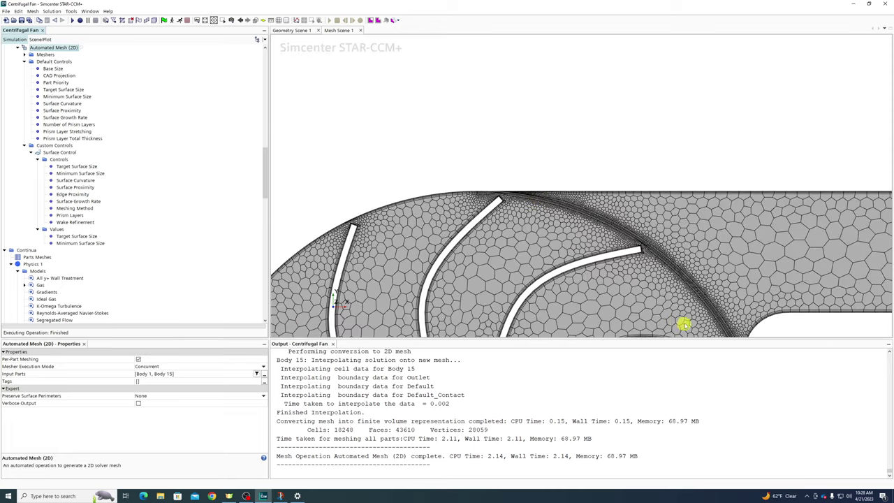
pyautogui.scroll(8, 698, 264)
pyautogui.scroll(-3, 670, 257)
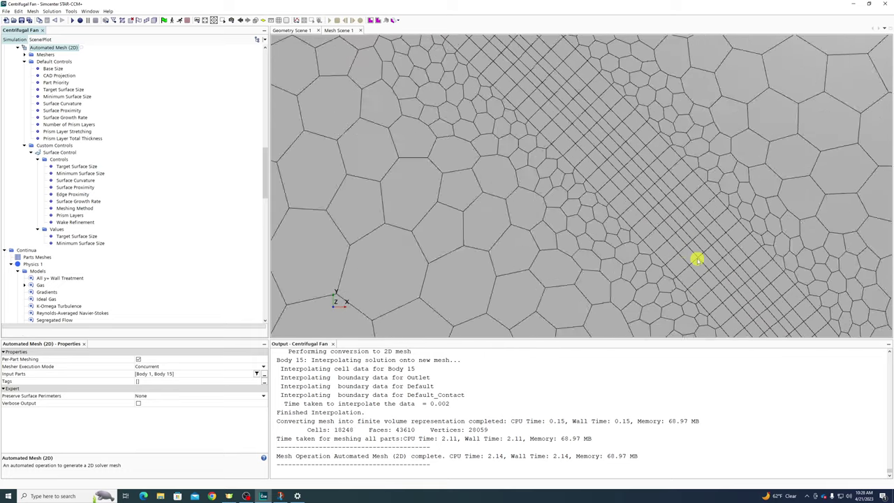
pyautogui.scroll(3, 614, 188)
pyautogui.scroll(-1, 663, 265)
pyautogui.scroll(4, 589, 189)
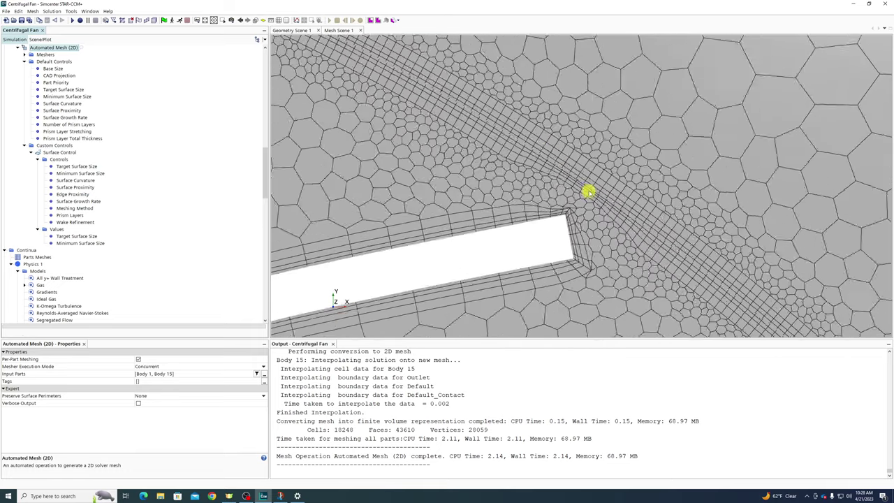
pyautogui.scroll(-2, 609, 215)
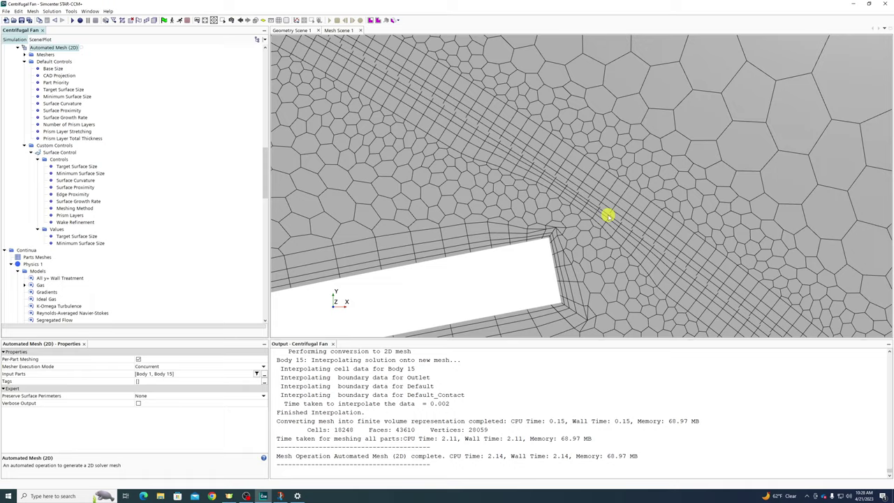
# Examine the prism layers where the rotor interface narrows into the casing's straight upper wall above the blade tip
pyautogui.scroll(-4, 608, 215)
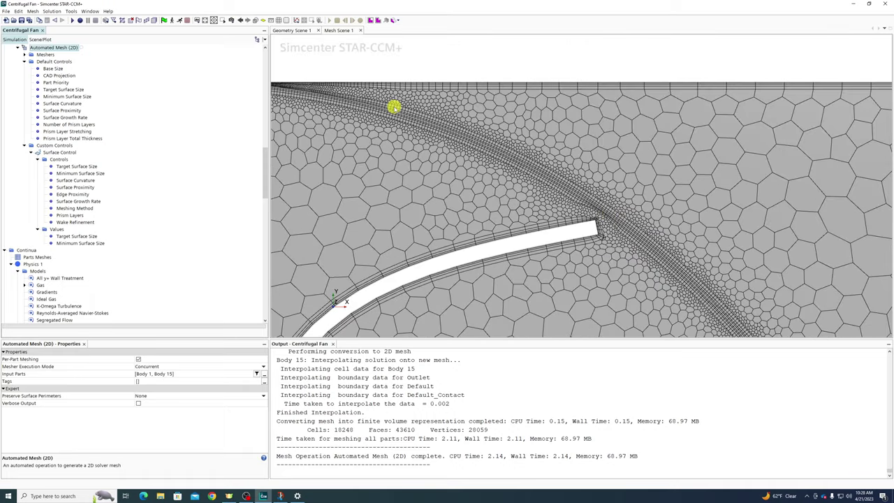
pyautogui.scroll(3, 465, 142)
pyautogui.scroll(-3, 543, 142)
pyautogui.scroll(2, 468, 132)
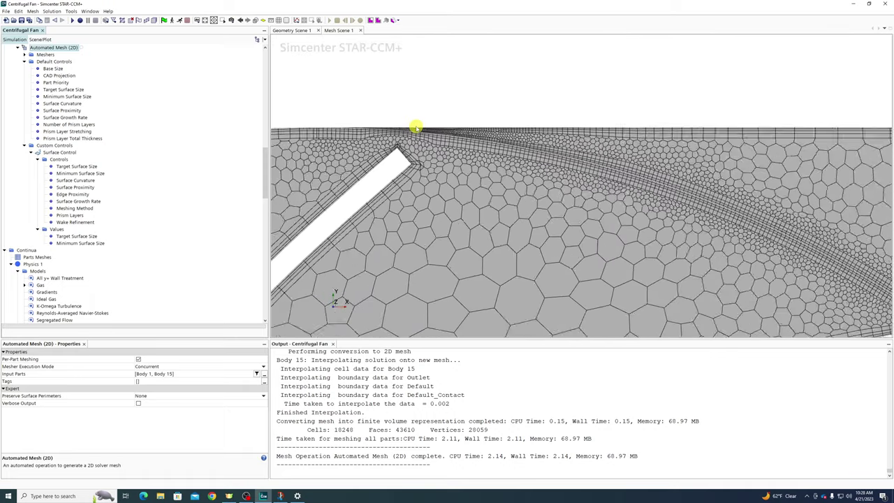
pyautogui.scroll(3, 415, 129)
pyautogui.scroll(-3, 663, 205)
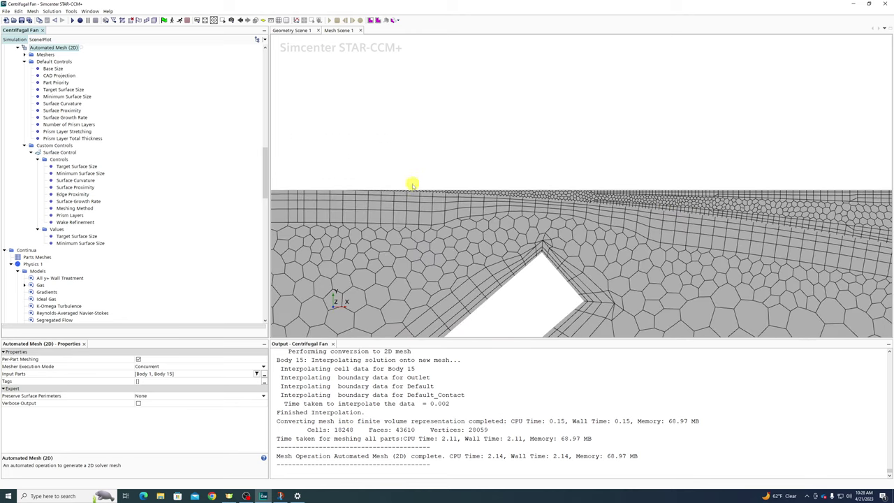
pyautogui.scroll(2, 394, 188)
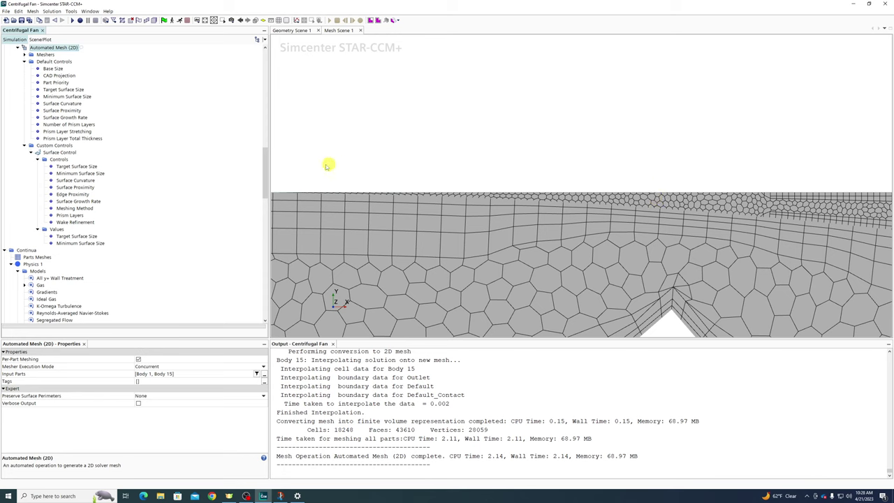
# Open 3D-CAD Model 1 for editing and view the sharp junction between the fan body and the outlet's upper wall
pyautogui.scroll(10, 134, 163)
pyautogui.scroll(8, 80, 138)
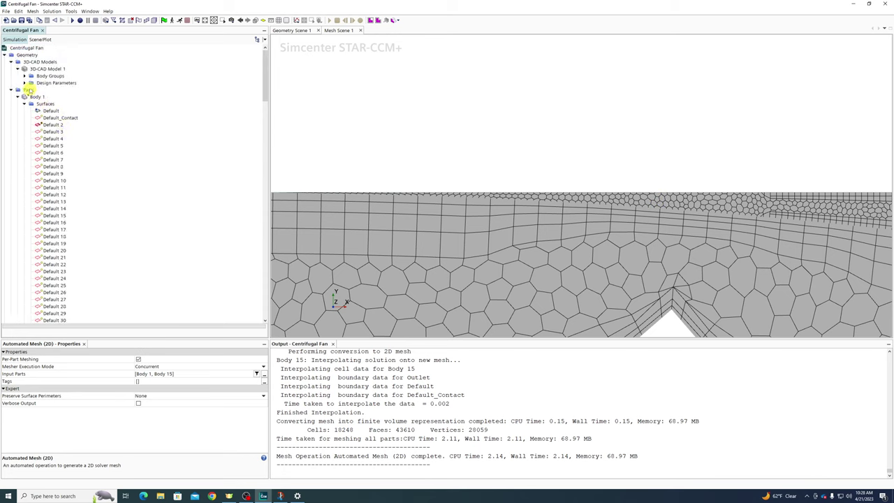
pyautogui.rightClick(39, 70)
pyautogui.click(56, 74)
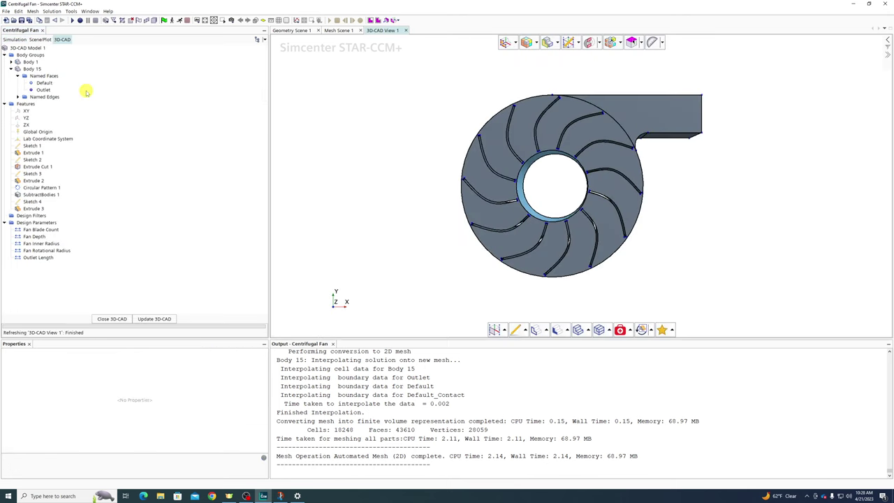
pyautogui.scroll(10, 547, 107)
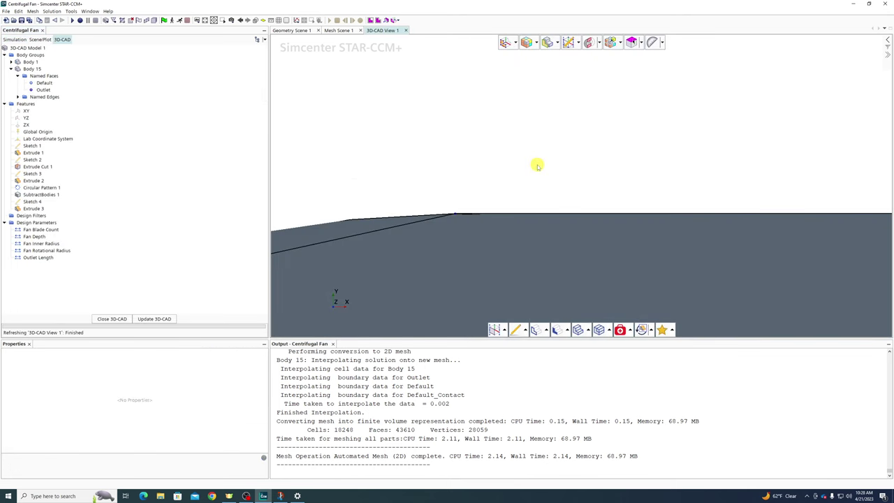
pyautogui.moveTo(526, 184); pyautogui.dragTo(563, 202)
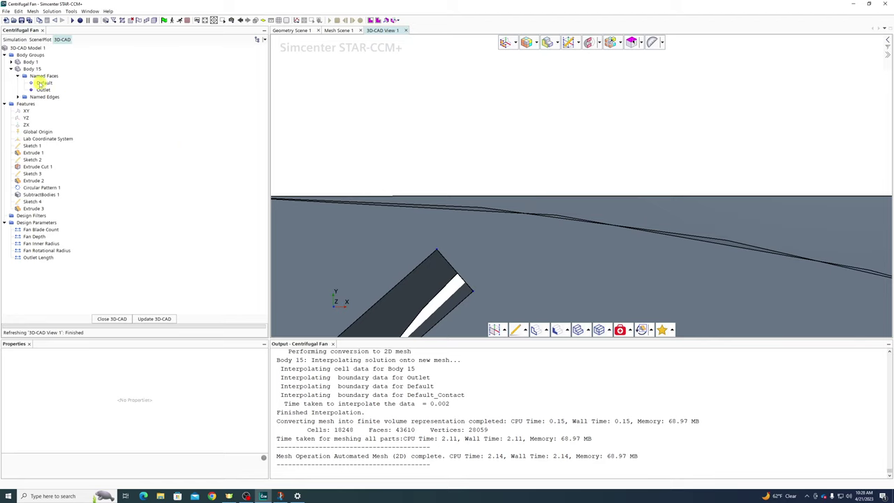
# Identify the outlet body's sketch among the features and open Sketch 4 for editing
pyautogui.click(28, 70)
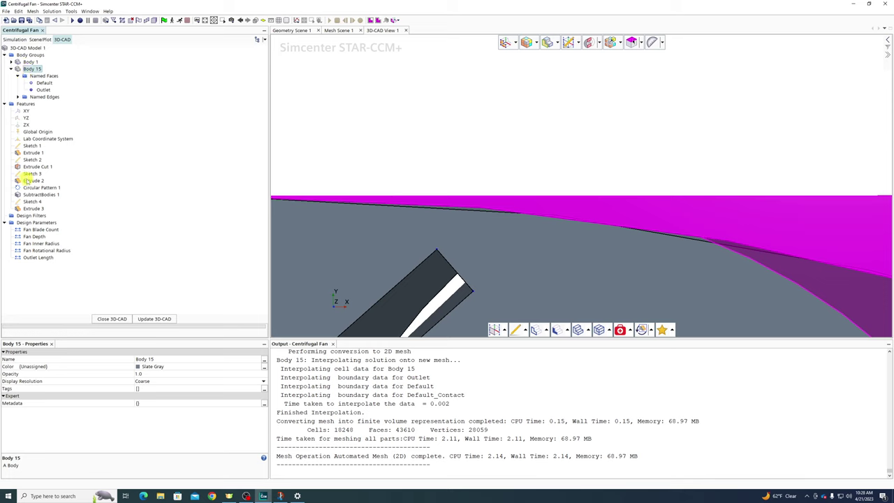
pyautogui.click(29, 180)
pyautogui.click(31, 201)
pyautogui.rightClick(31, 201)
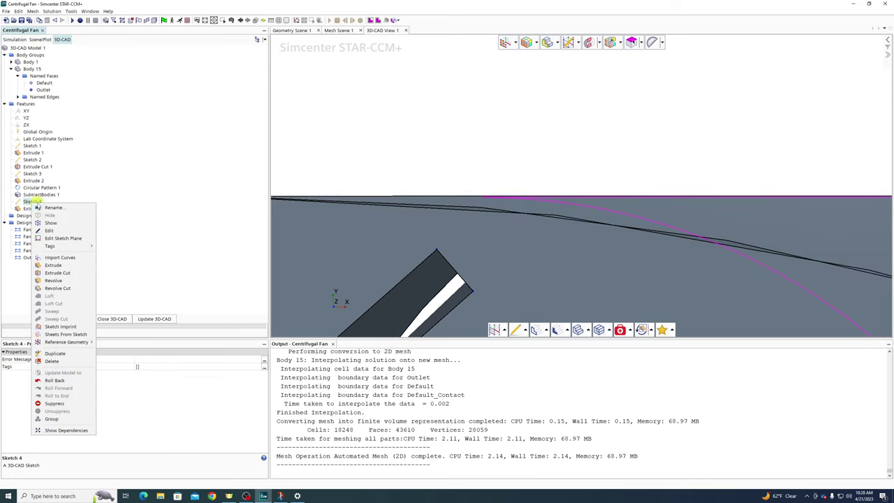
pyautogui.click(50, 232)
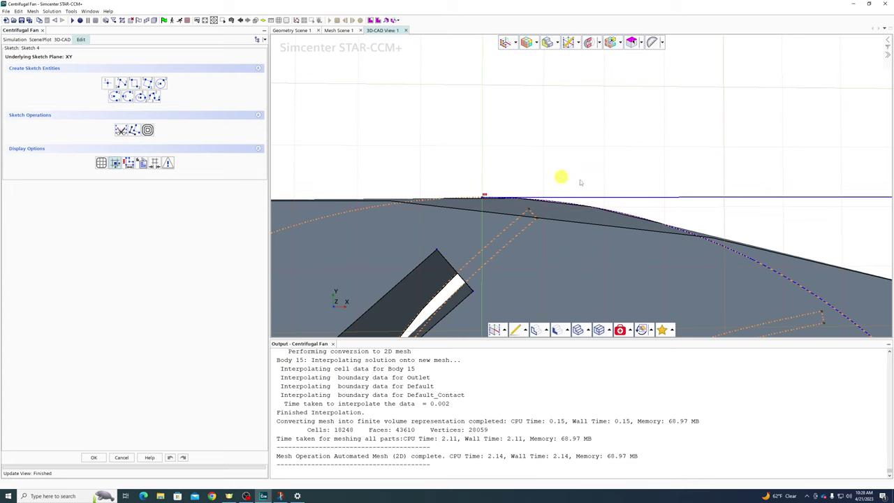
# Sketch a short sloped line from the fan's circular edge up to the outlet's horizontal upper line, just past their tangent point
pyautogui.click(119, 83)
pyautogui.scroll(2, 600, 202)
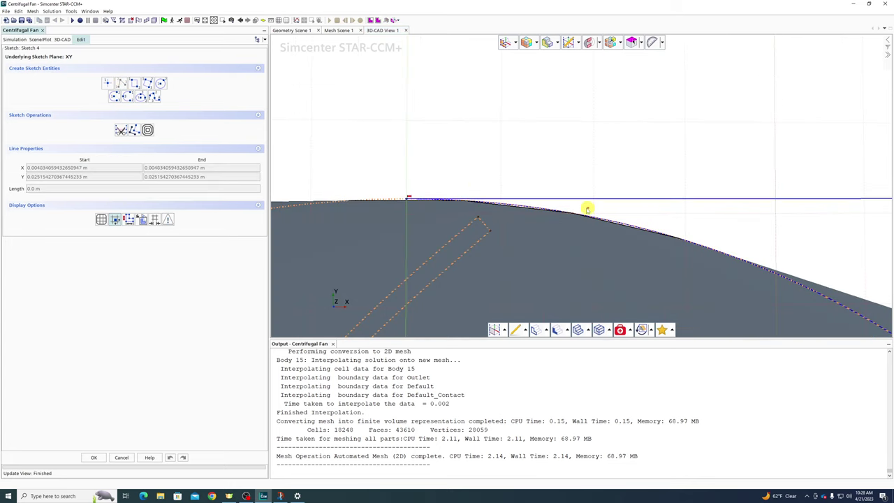
pyautogui.click(576, 211)
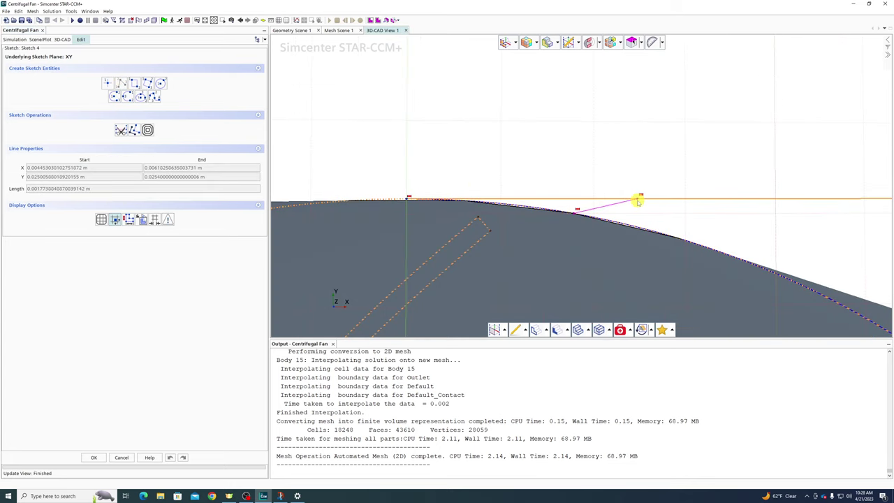
pyautogui.click(580, 175)
pyautogui.scroll(-5, 581, 175)
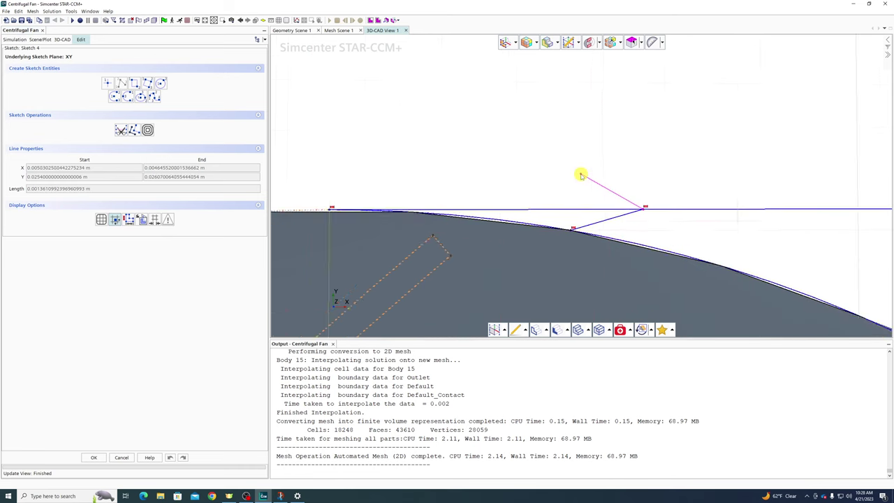
pyautogui.scroll(5, 594, 170)
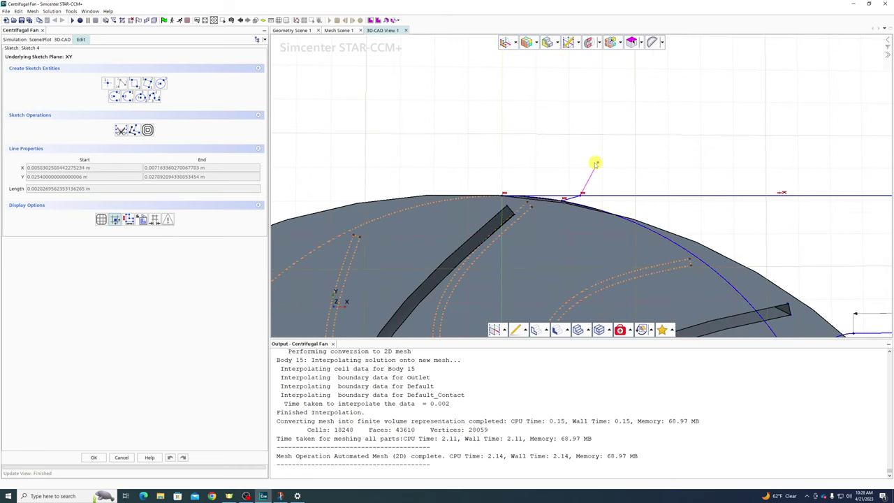
pyautogui.press('Escape')
# Trim the arc and horizontal line segments between the tangent point and the new sloped line, and accept the sketch
pyautogui.click(120, 130)
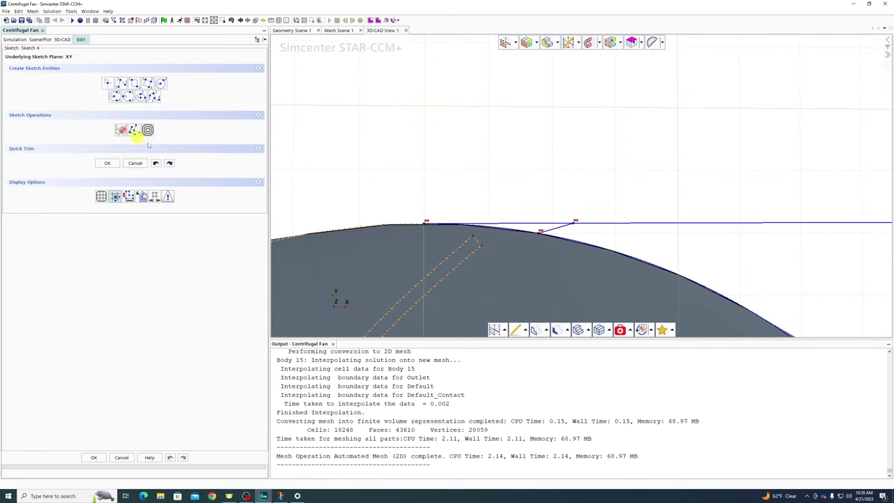
pyautogui.click(512, 231)
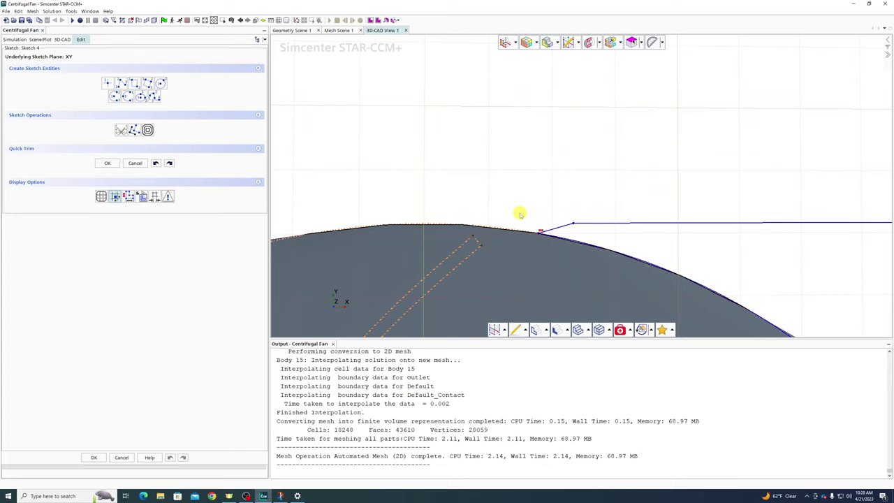
pyautogui.click(94, 458)
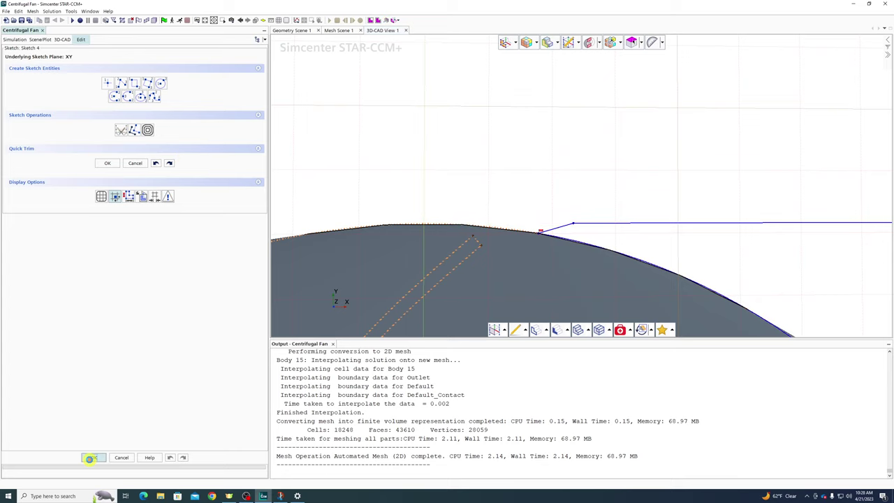
# Examine the rebuilt outlet geometry at the upper wall junction and at the rounded cutoff beside the blade tip
pyautogui.moveTo(550, 187); pyautogui.dragTo(560, 204)
pyautogui.scroll(-5, 558, 204)
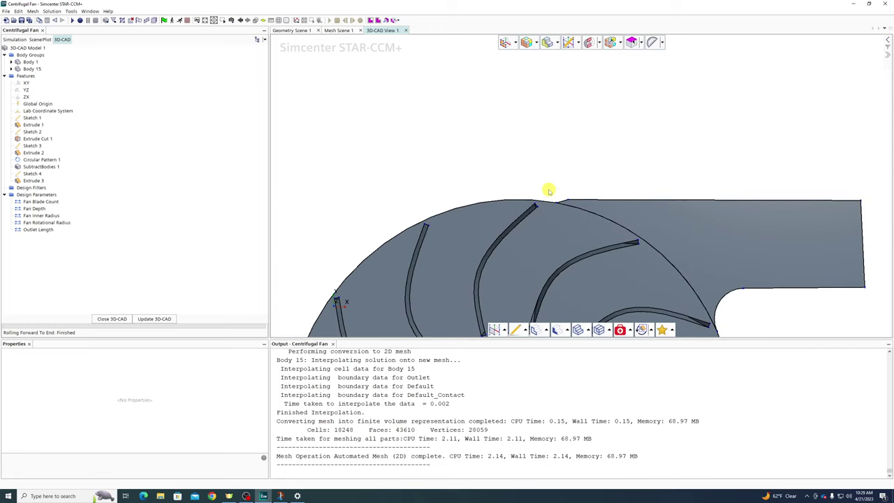
pyautogui.scroll(6, 649, 259)
pyautogui.scroll(4, 638, 262)
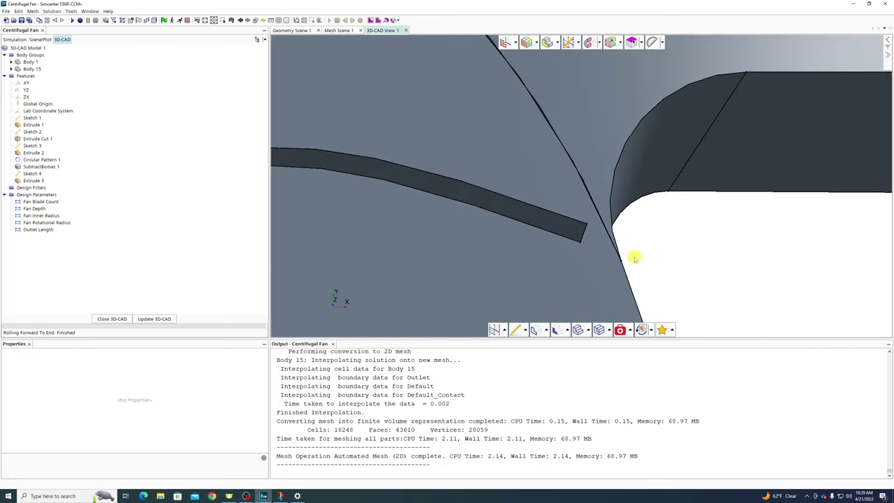
# Reopen Sketch 4 and sketch a short line, about 0.5 mm long, from the outlet's rounded cutoff arc down to the fan's circular edge
pyautogui.scroll(-2, 620, 238)
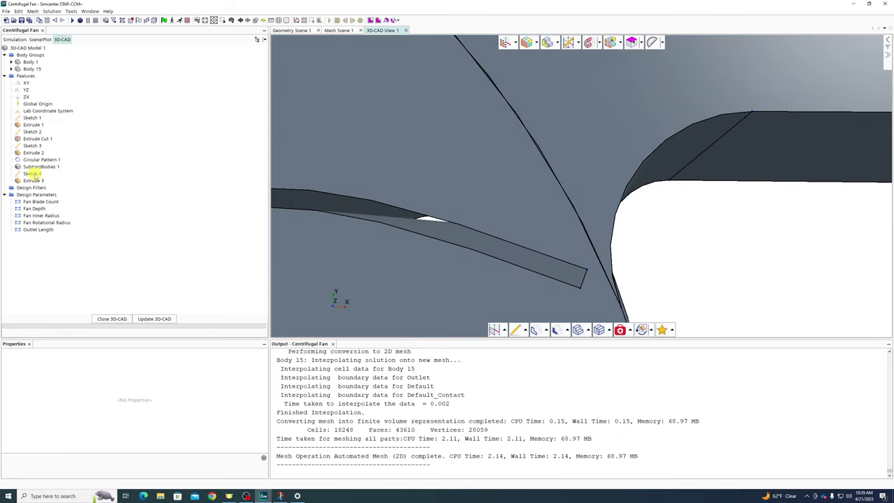
pyautogui.click(32, 174)
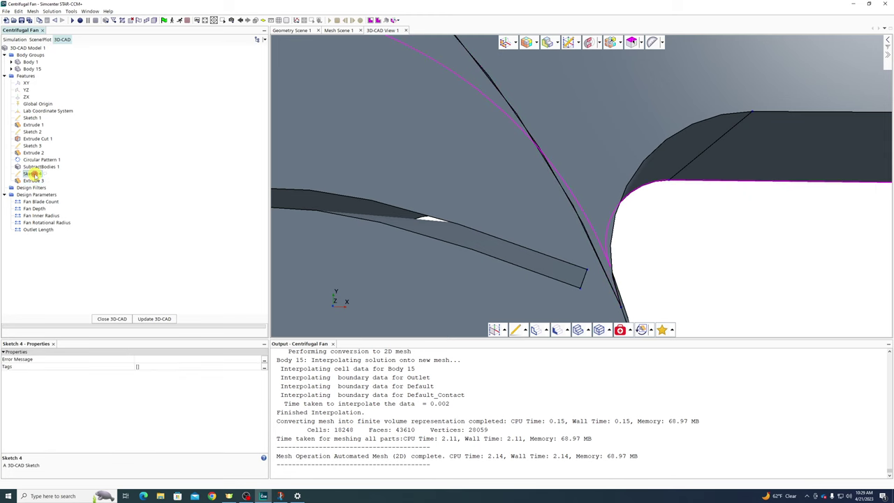
pyautogui.rightClick(33, 174)
pyautogui.click(52, 201)
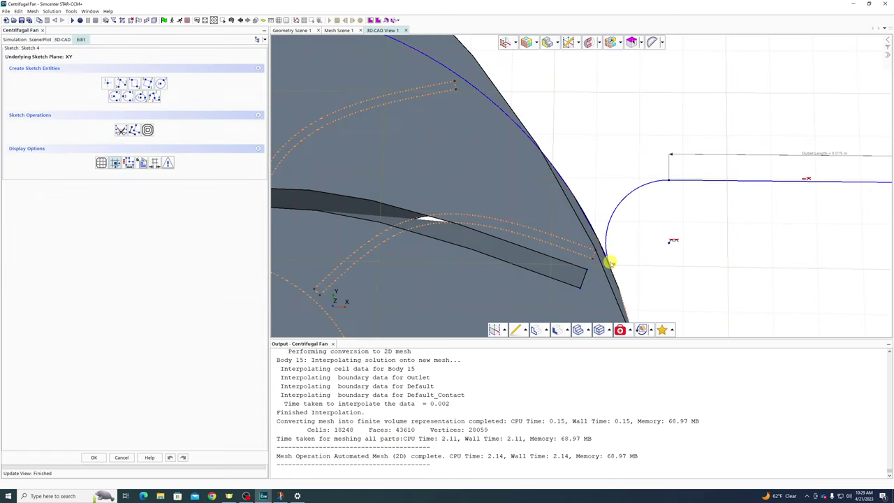
pyautogui.click(122, 82)
pyautogui.scroll(3, 634, 269)
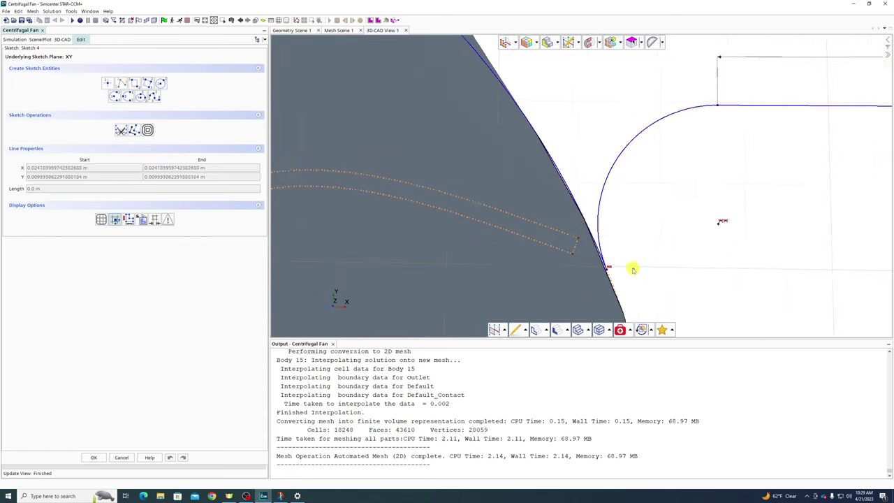
pyautogui.click(589, 229)
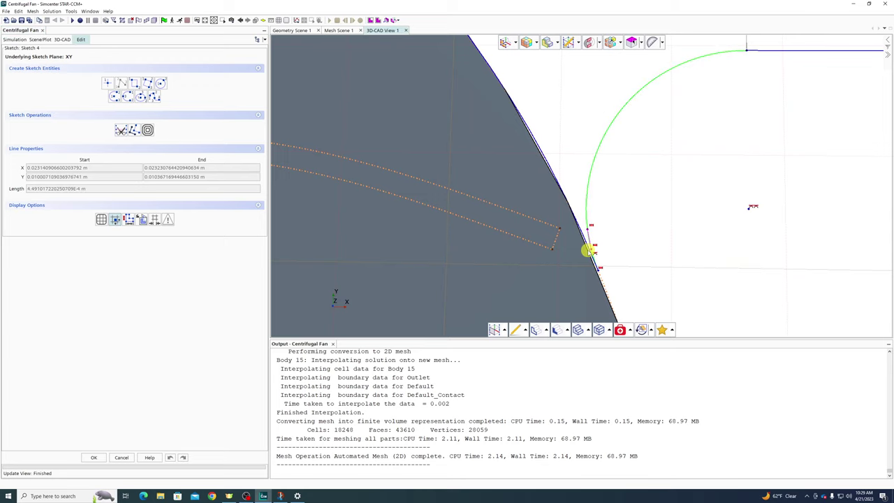
pyautogui.scroll(3, 591, 237)
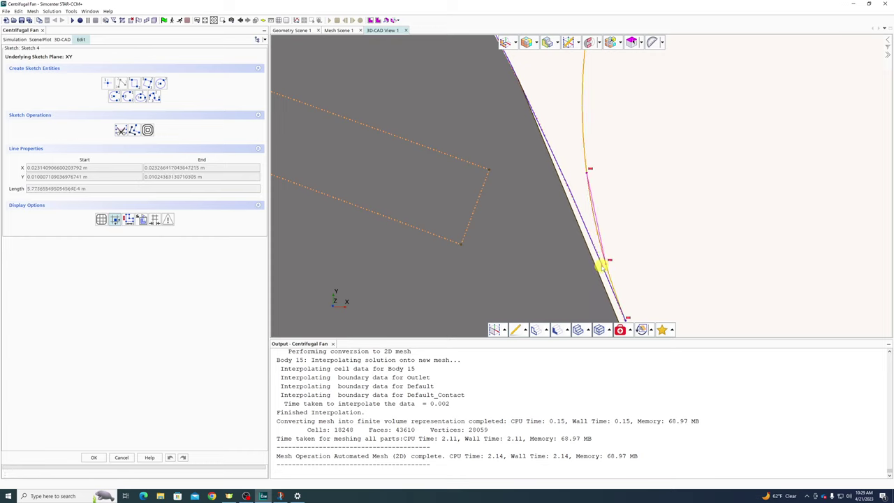
pyautogui.click(600, 264)
pyautogui.click(567, 236)
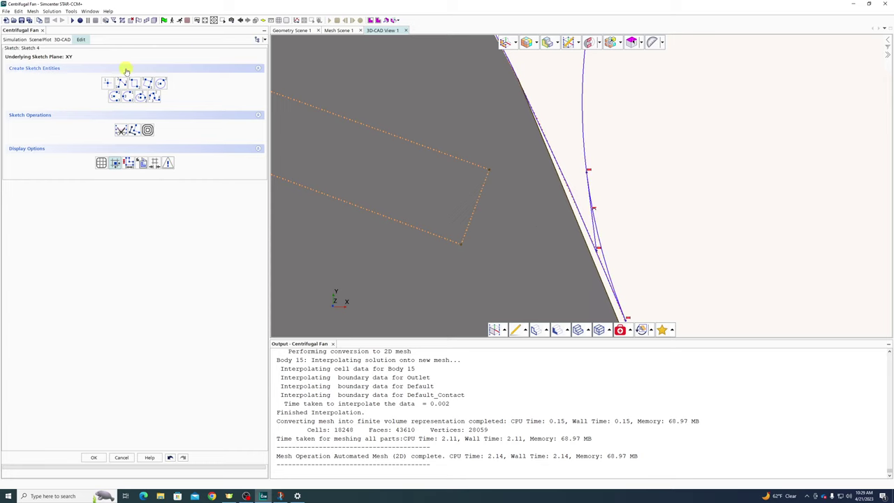
# Trim the circle and cutoff arc segments beyond the new short line, and accept the sketch
pyautogui.click(120, 123)
pyautogui.click(591, 265)
pyautogui.click(601, 262)
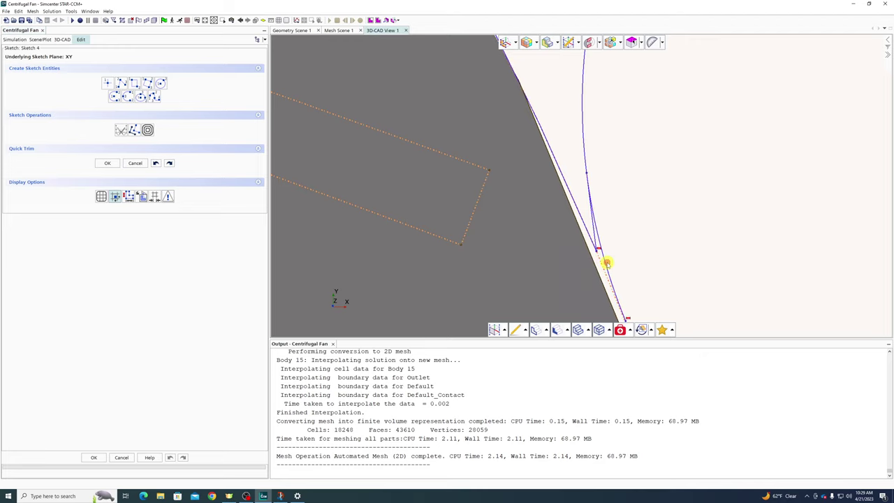
pyautogui.click(605, 262)
pyautogui.click(93, 457)
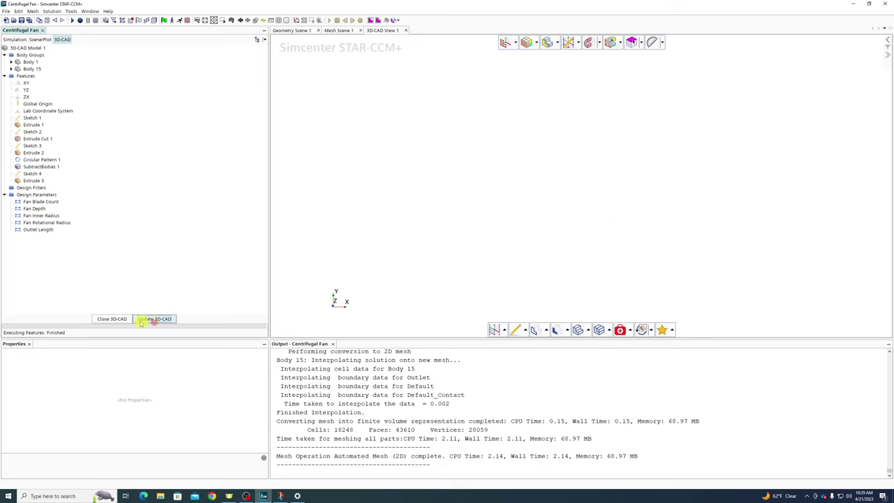
# Update and close the 3D-CAD model, and regenerate the volume mesh
pyautogui.click(115, 319)
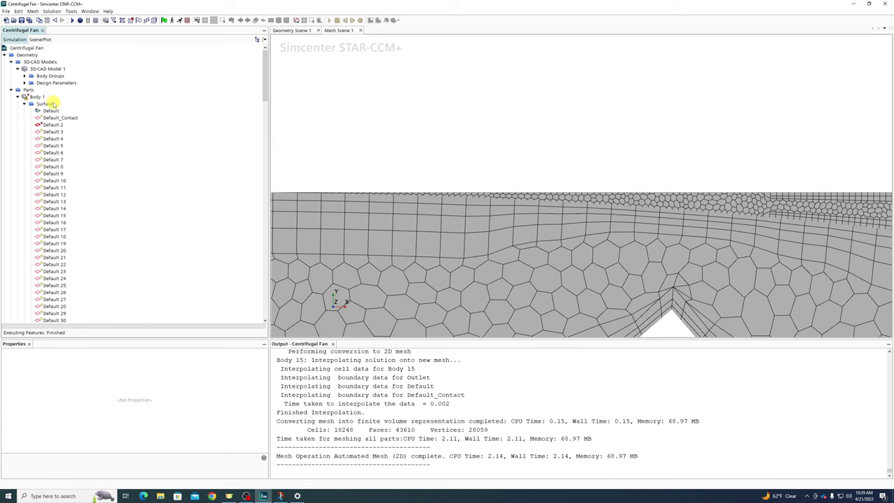
pyautogui.rightClick(36, 97)
pyautogui.press('Escape')
pyautogui.scroll(-15, 63, 147)
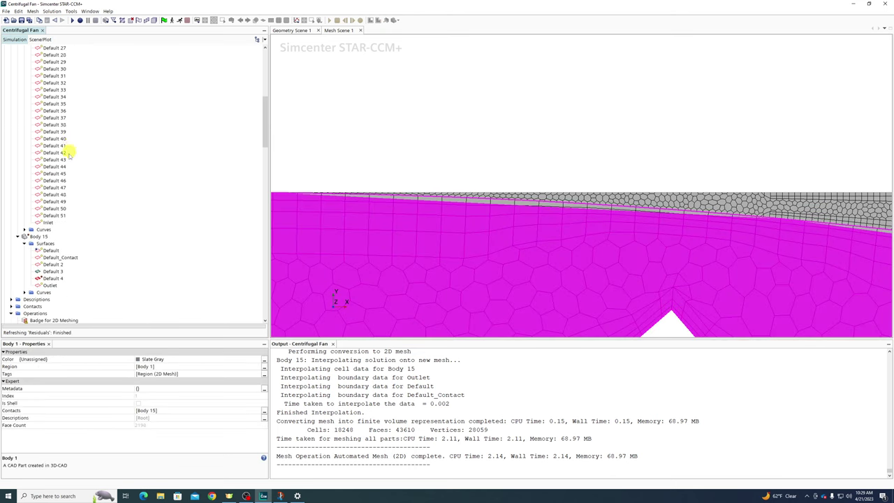
pyautogui.click(154, 21)
# Examine the regenerated mesh at the outlet's upper wall junction and at the cutoff beside the blade tip
pyautogui.scroll(7, 144, 171)
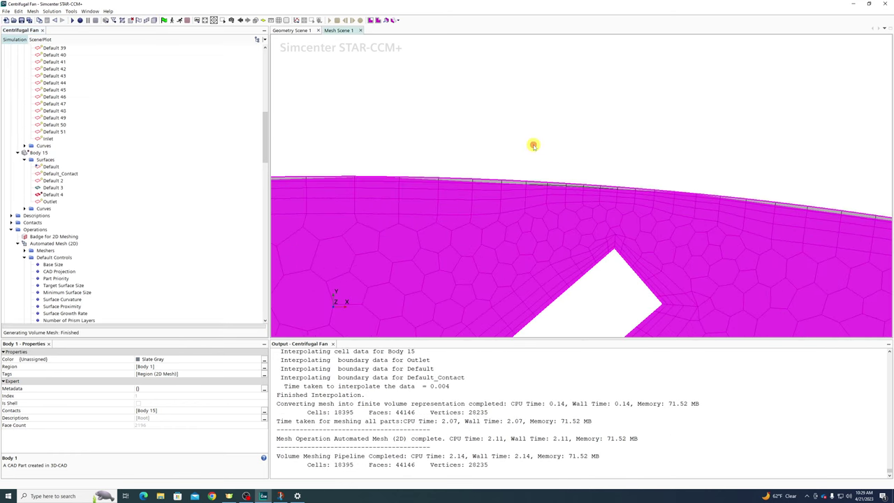
pyautogui.scroll(2, 498, 166)
pyautogui.scroll(4, 792, 204)
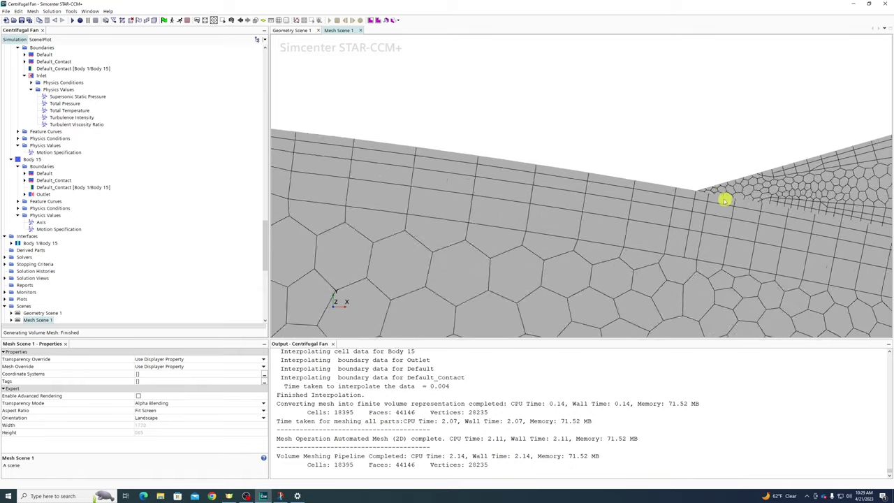
pyautogui.scroll(-6, 731, 200)
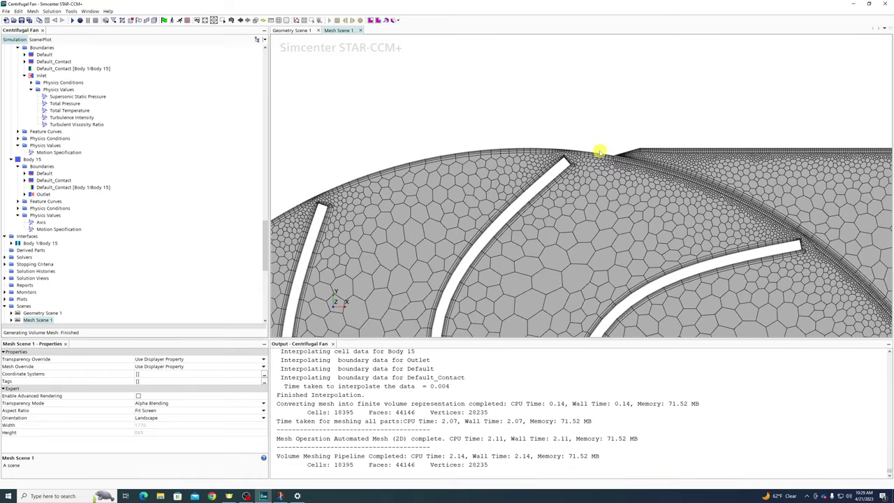
pyautogui.scroll(-2, 599, 152)
pyautogui.scroll(7, 687, 206)
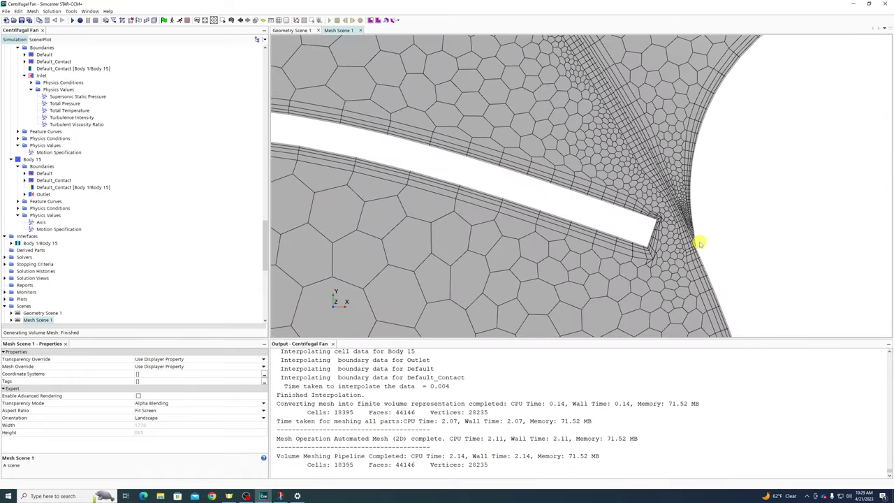
pyautogui.scroll(-1, 699, 255)
pyautogui.scroll(1, 689, 236)
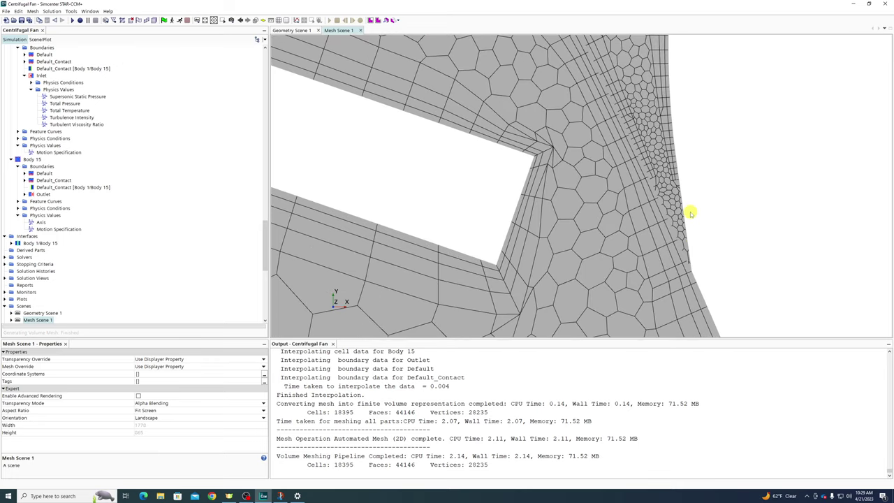
pyautogui.scroll(-1, 688, 213)
pyautogui.scroll(-6, 686, 214)
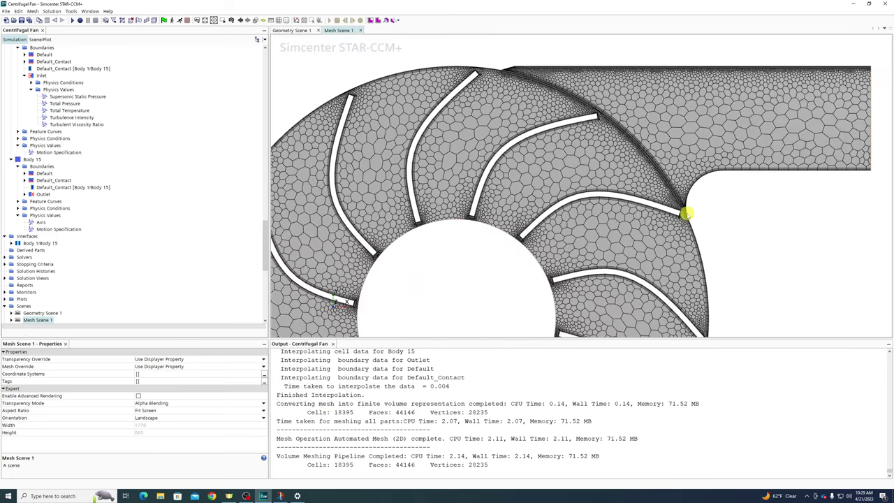
# Set the 2D automated mesh's default Surface Growth Rate to Slow and regenerate the volume mesh
pyautogui.scroll(15, 104, 181)
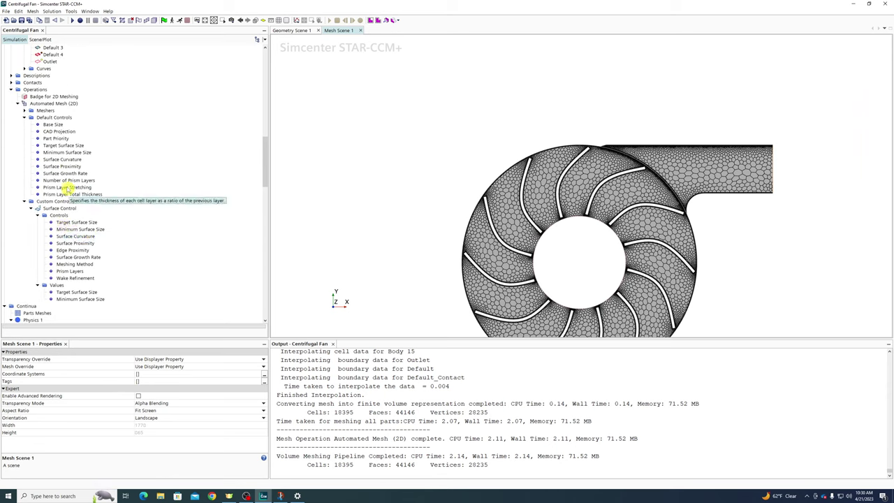
pyautogui.click(61, 173)
pyautogui.click(149, 360)
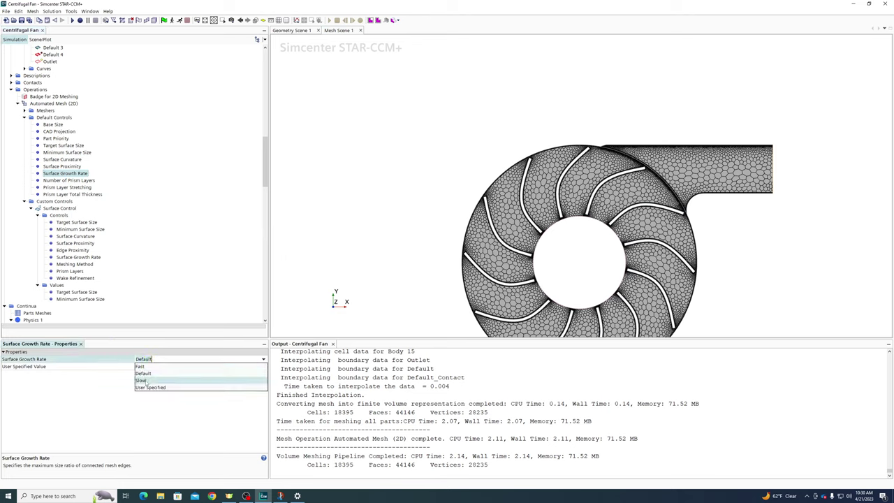
pyautogui.click(144, 377)
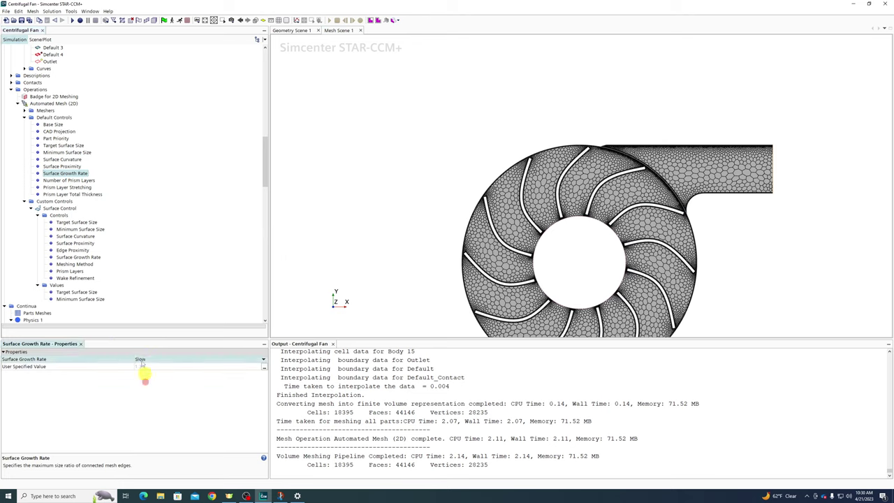
pyautogui.click(154, 20)
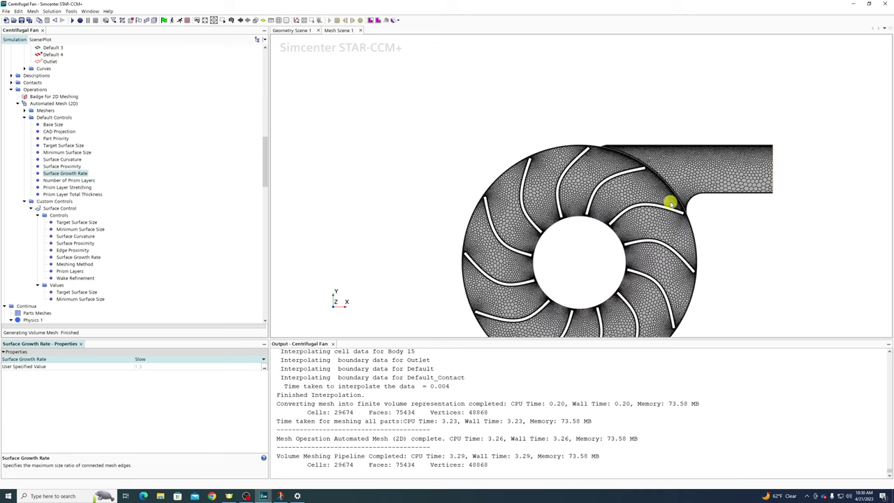
# Examine the cell size transition between the blades and along the outlet channel's walls in the new mesh
pyautogui.scroll(3, 625, 185)
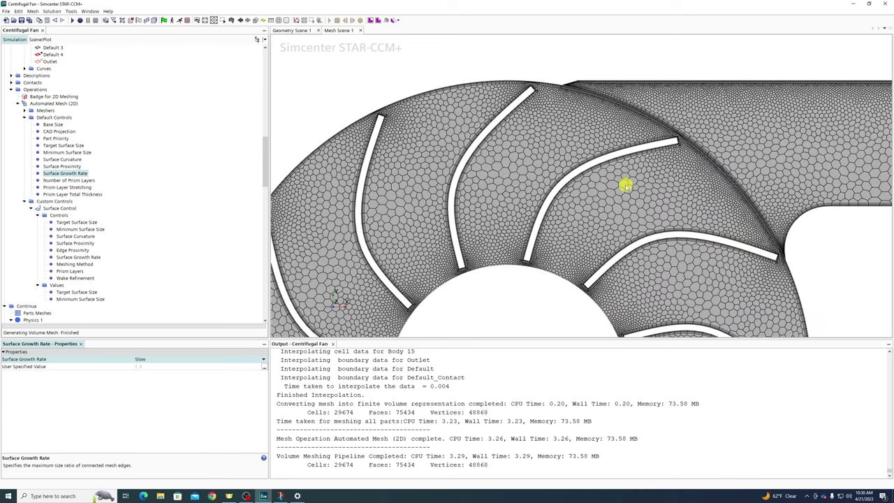
pyautogui.scroll(-4, 625, 185)
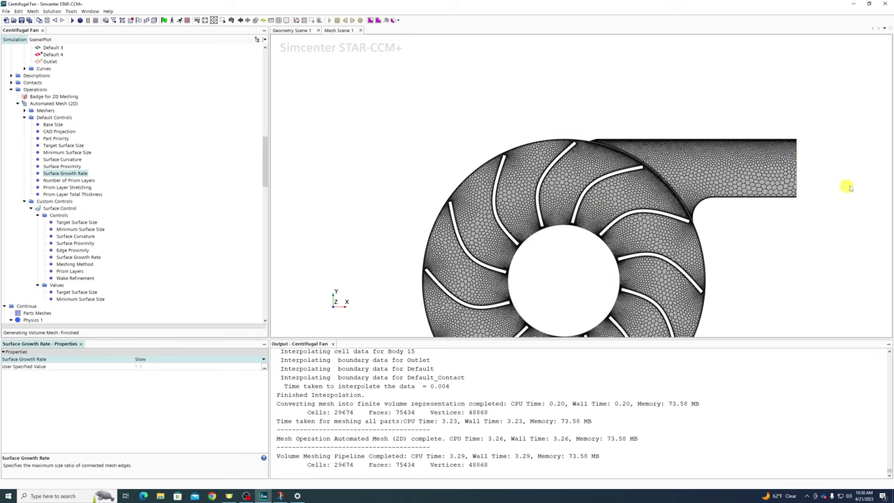
pyautogui.scroll(8, 797, 154)
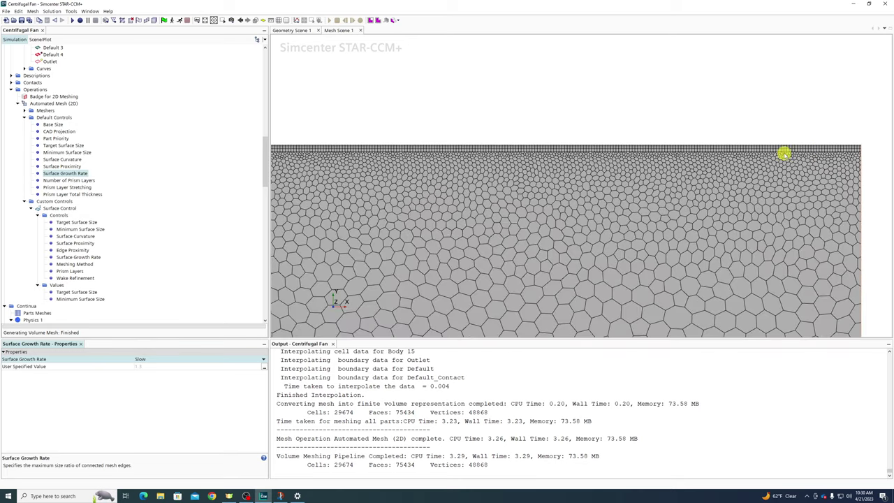
pyautogui.scroll(2, 641, 181)
pyautogui.scroll(2, 642, 181)
pyautogui.moveTo(890, 194); pyautogui.dragTo(625, 170, button='middle')
pyautogui.scroll(-2, 625, 170)
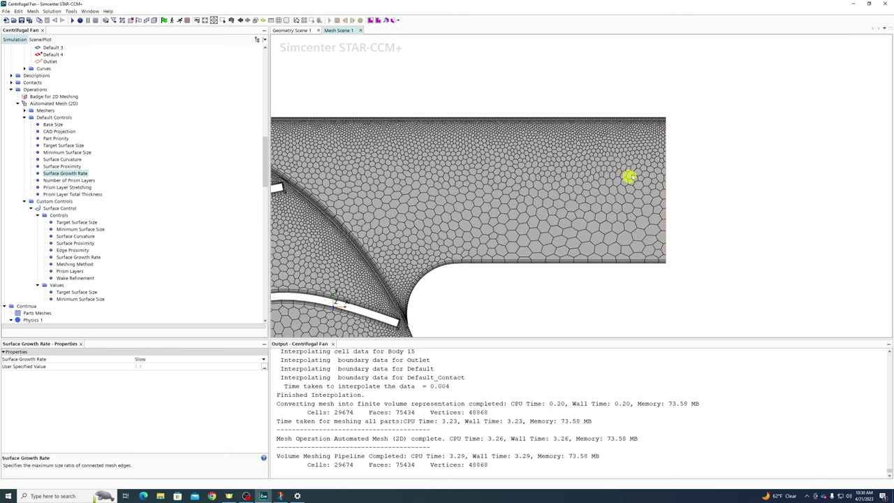
pyautogui.moveTo(509, 132); pyautogui.dragTo(696, 162, button='middle')
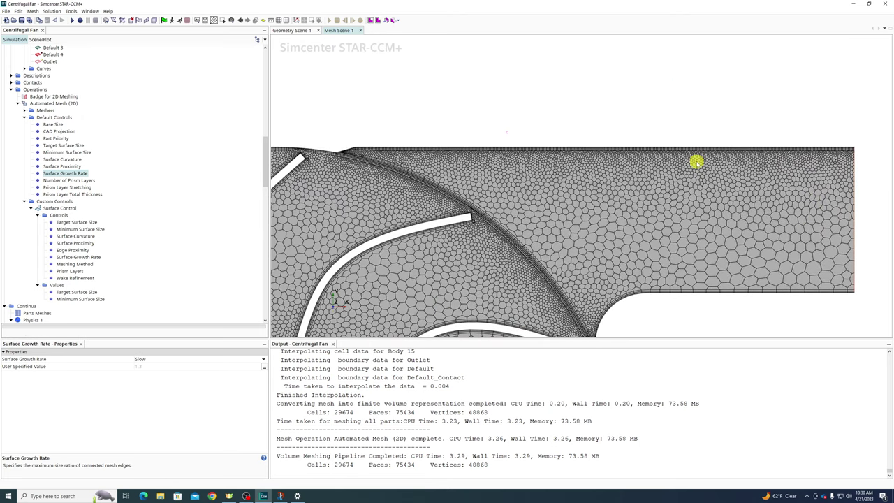
# Collapse the geometry parts and open the properties of the custom Surface Control of the 2D automated mesh
pyautogui.scroll(8, 161, 184)
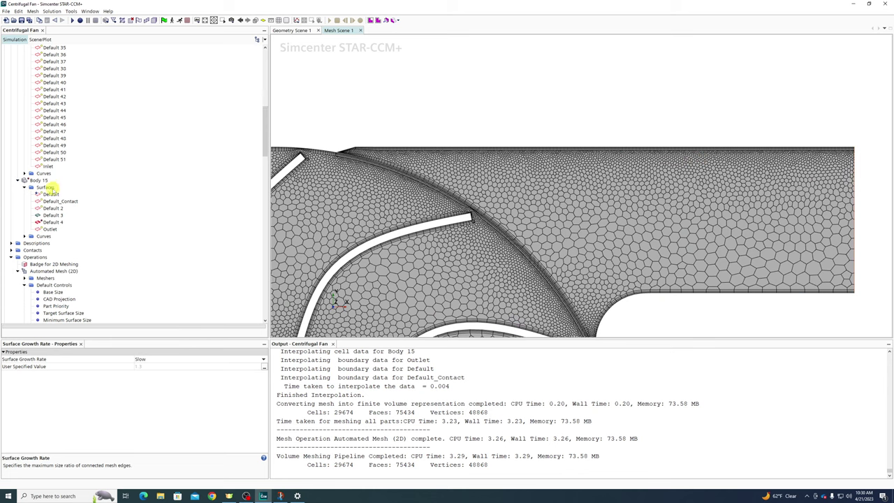
pyautogui.scroll(15, 30, 244)
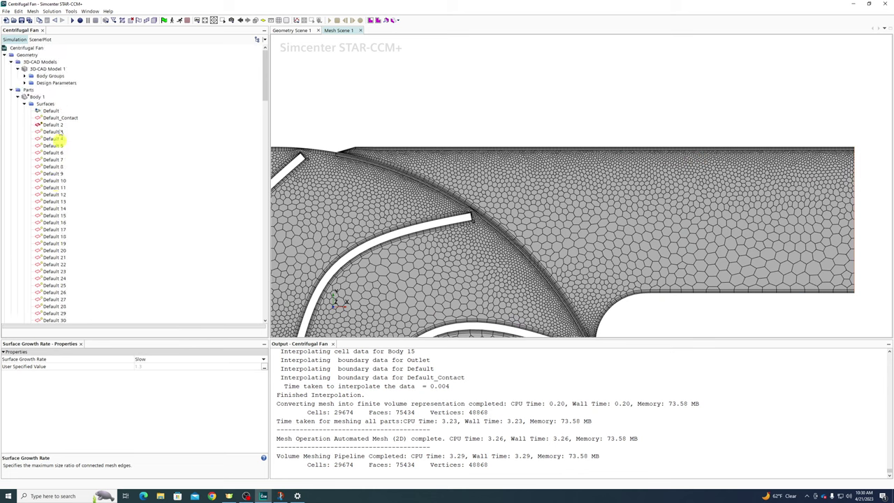
pyautogui.click(10, 91)
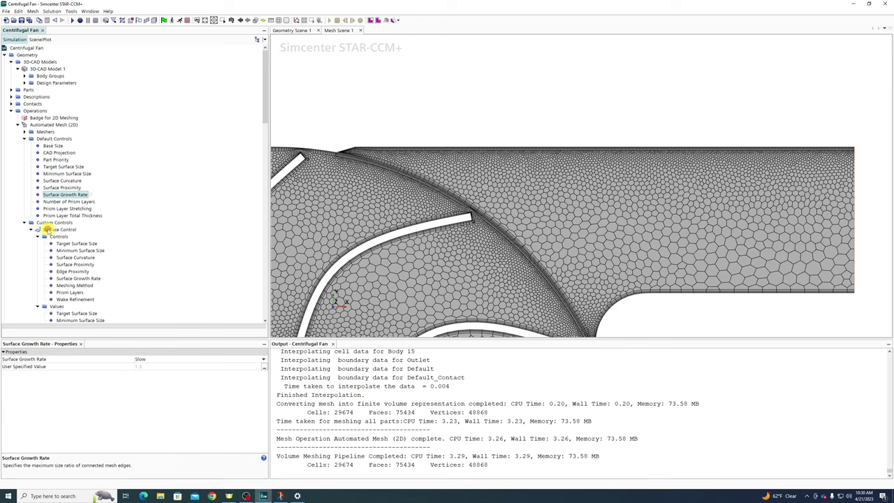
pyautogui.click(62, 229)
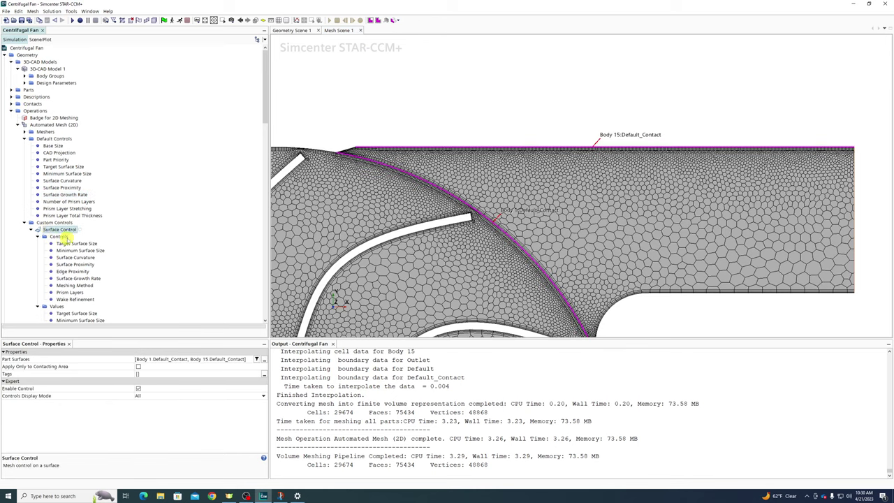